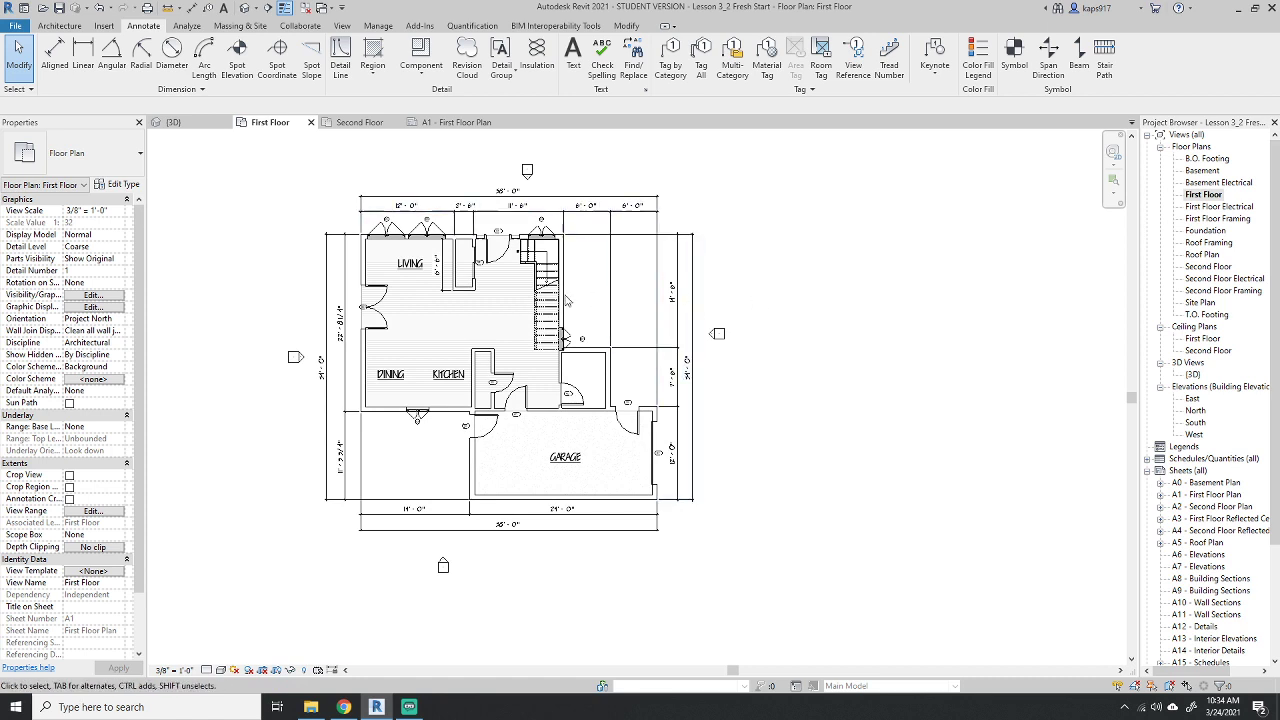
{"action": "left_click", "coordinate": [1207, 495]}
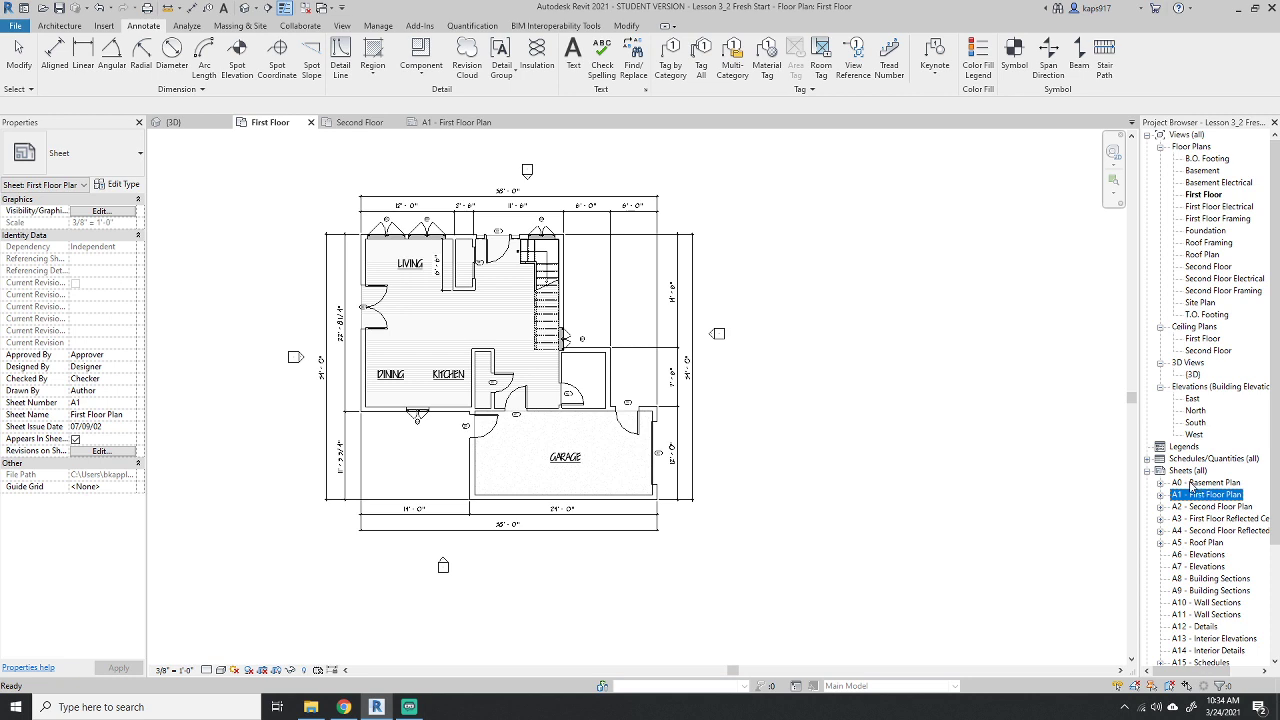
{"action": "left_click", "coordinate": [197, 271]}
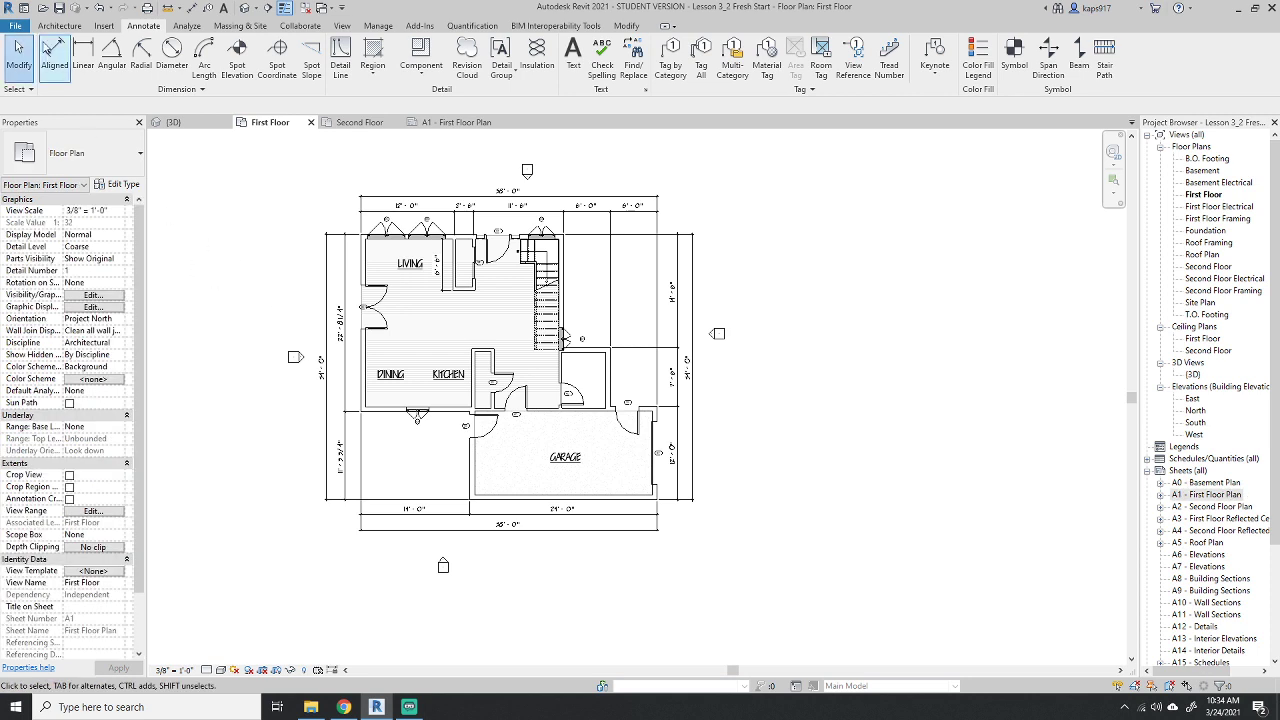
{"action": "left_click", "coordinate": [15, 25]}
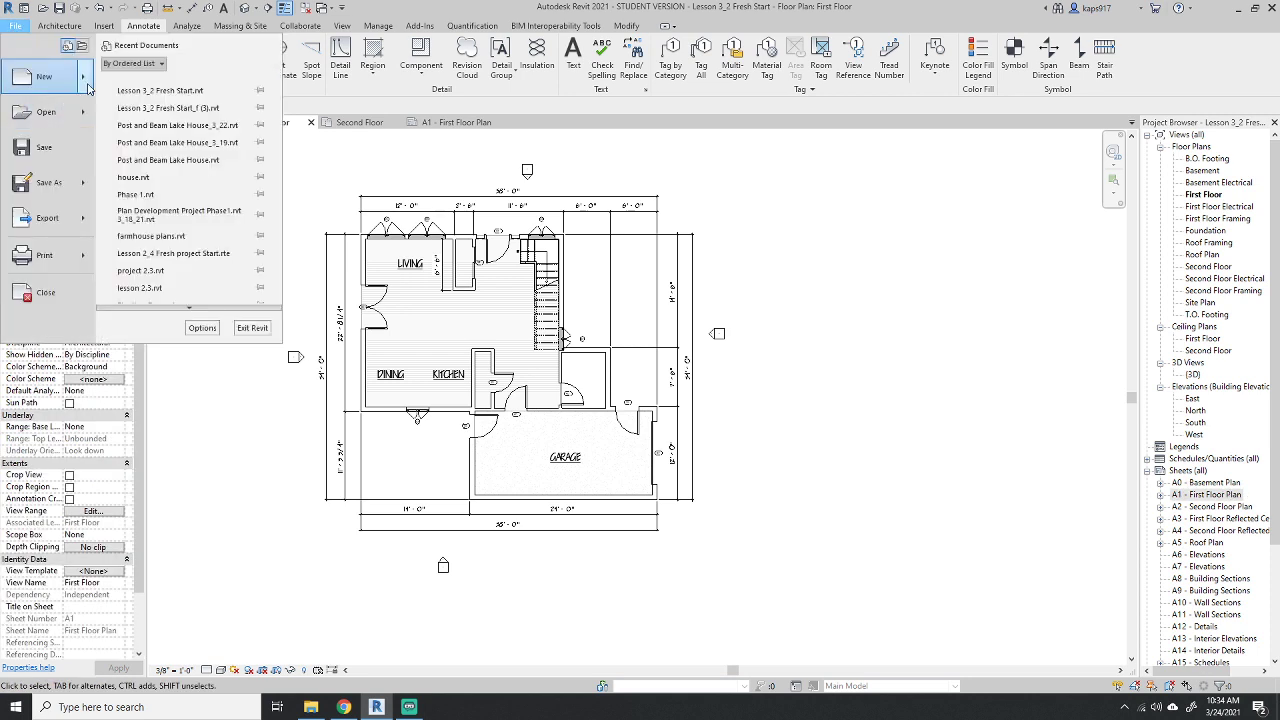
{"action": "mouse_move", "coordinate": [90, 85]}
{"action": "left_click", "coordinate": [145, 82]}
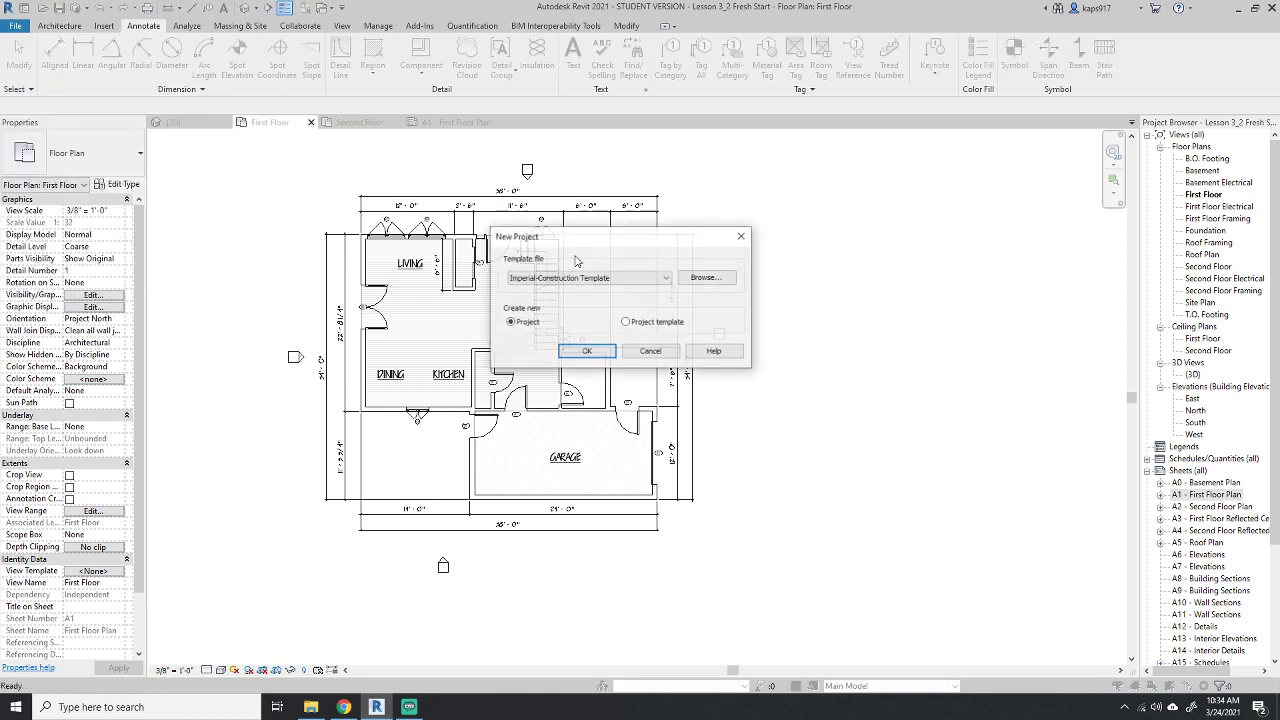
{"action": "left_click", "coordinate": [697, 285]}
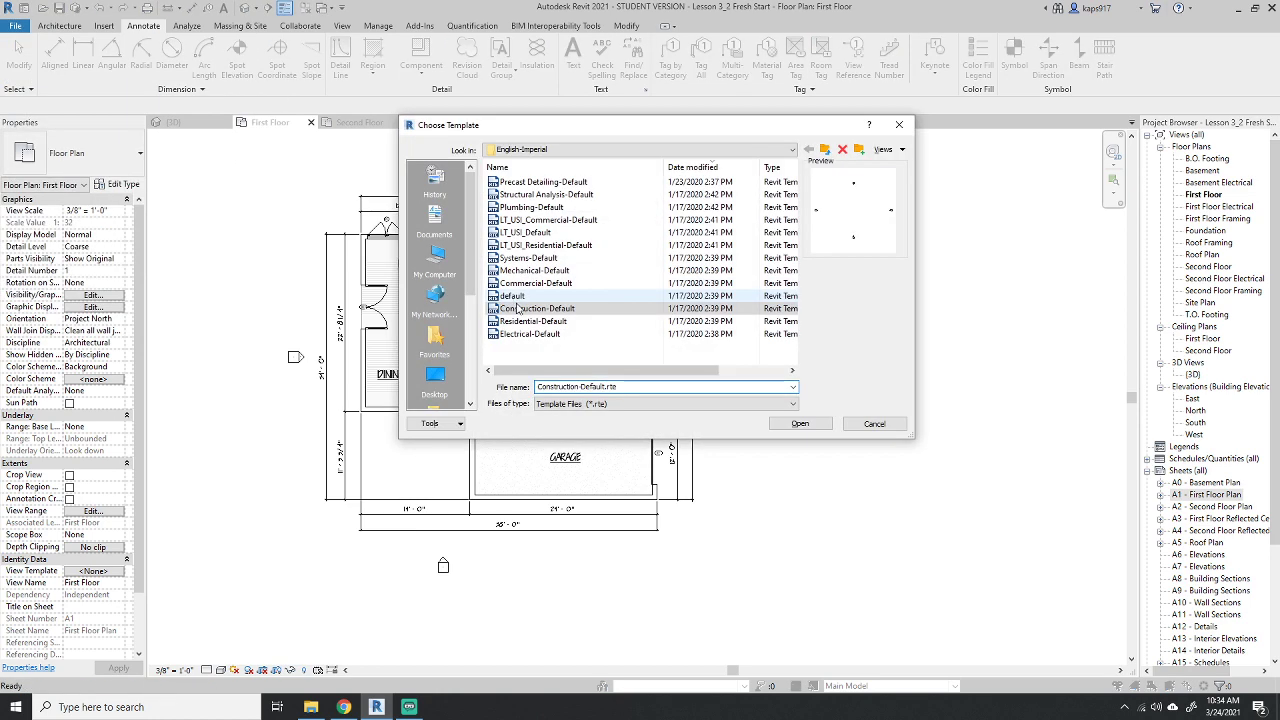
{"action": "left_click", "coordinate": [527, 322]}
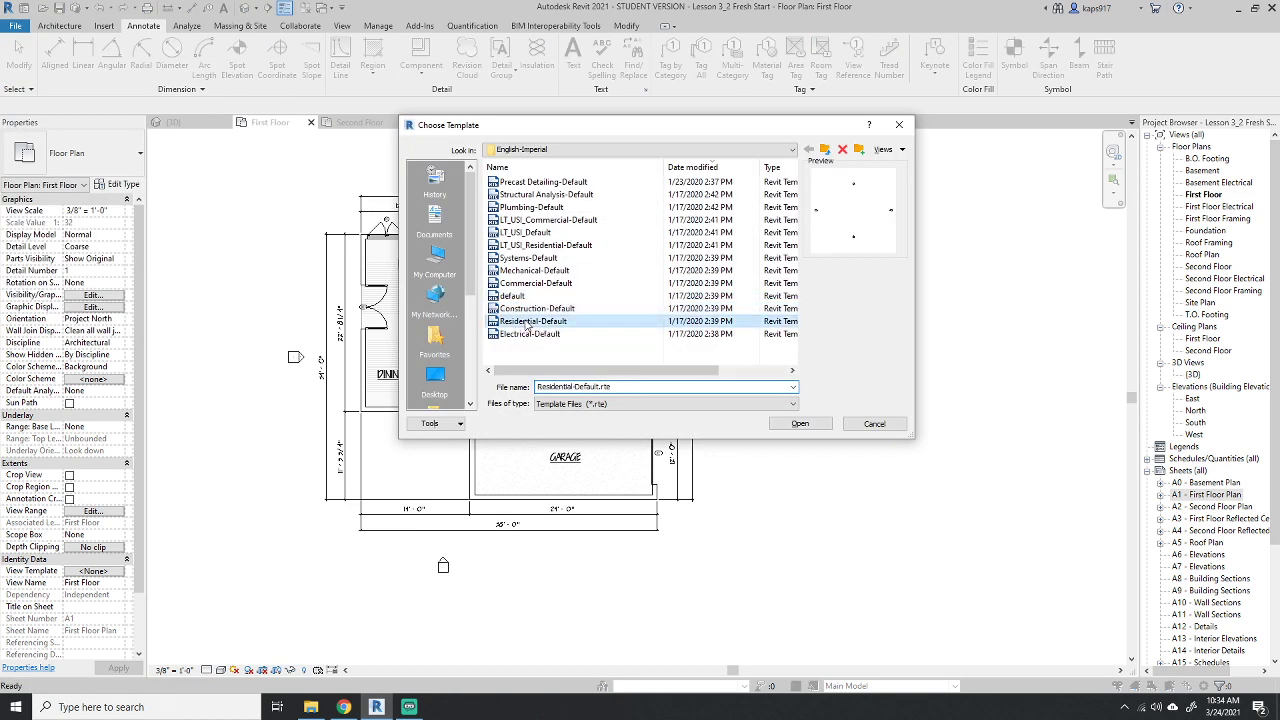
{"action": "left_click", "coordinate": [887, 427]}
{"action": "left_click", "coordinate": [646, 354]}
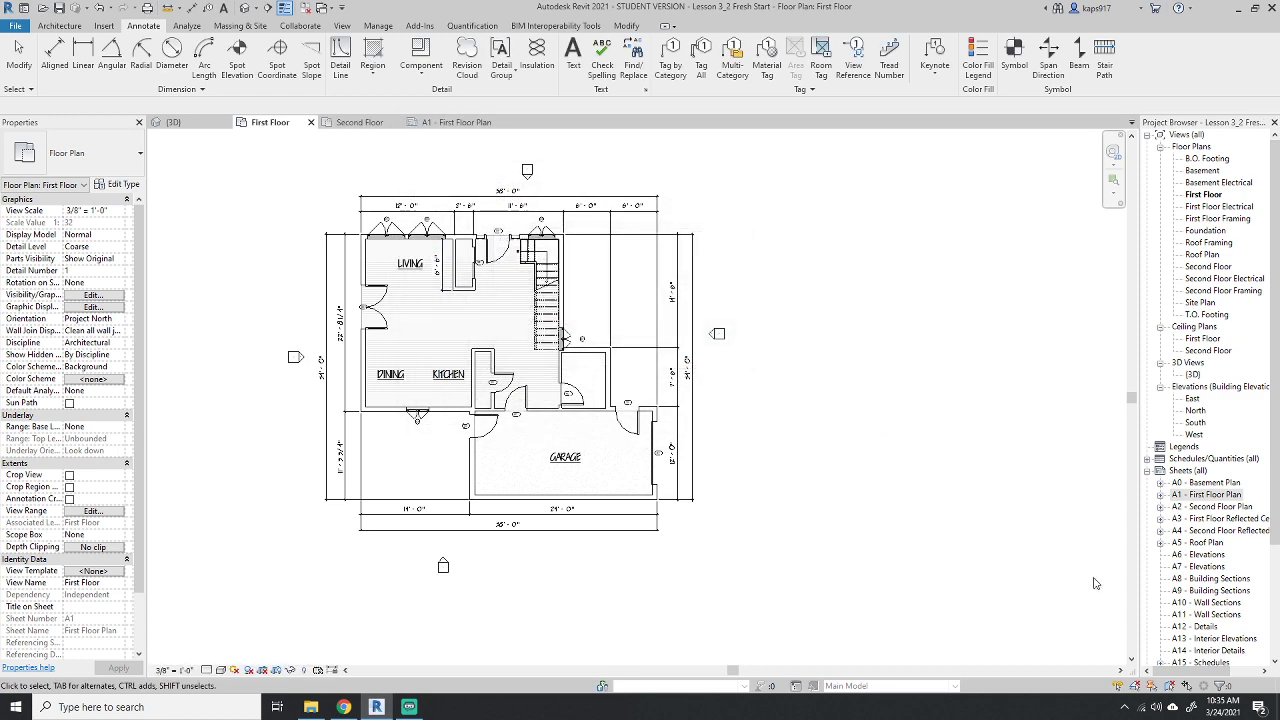
Open the A1 - First Floor Plan sheet and check the type of its title block.
{"action": "left_click", "coordinate": [1186, 471]}
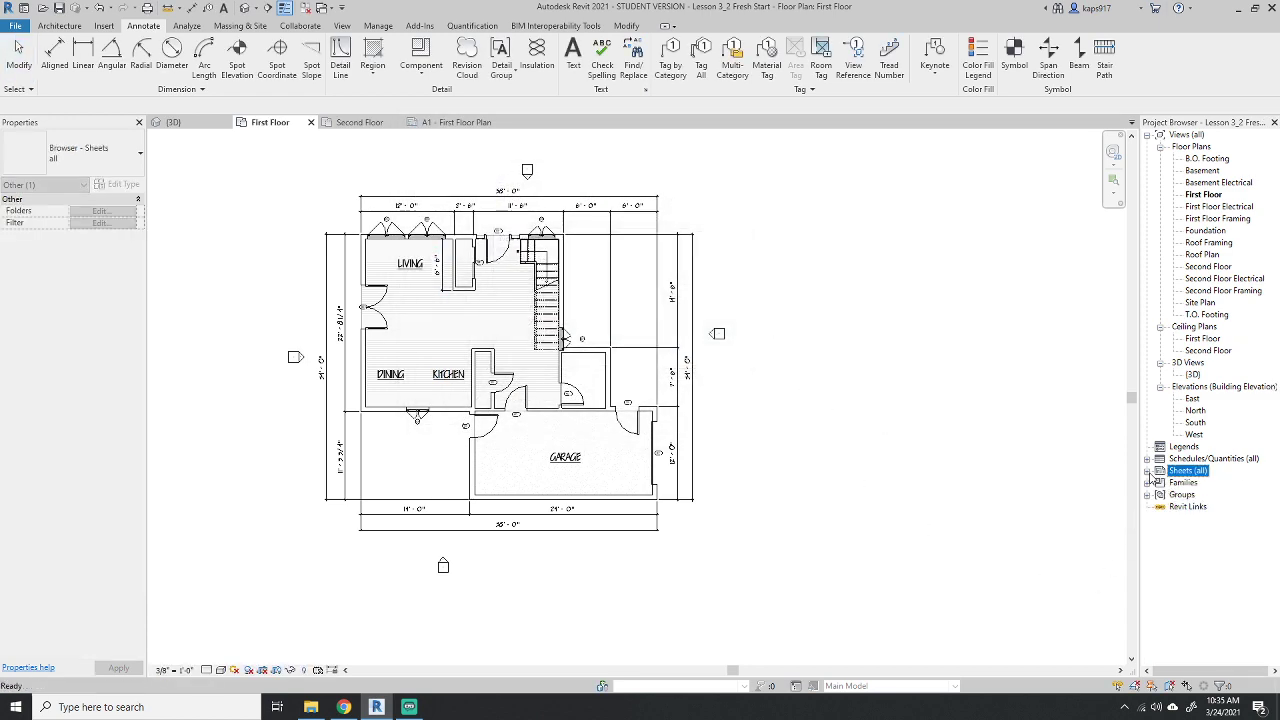
{"action": "scroll", "coordinate": [1178, 478], "scroll_direction": "down", "scroll_amount": 3}
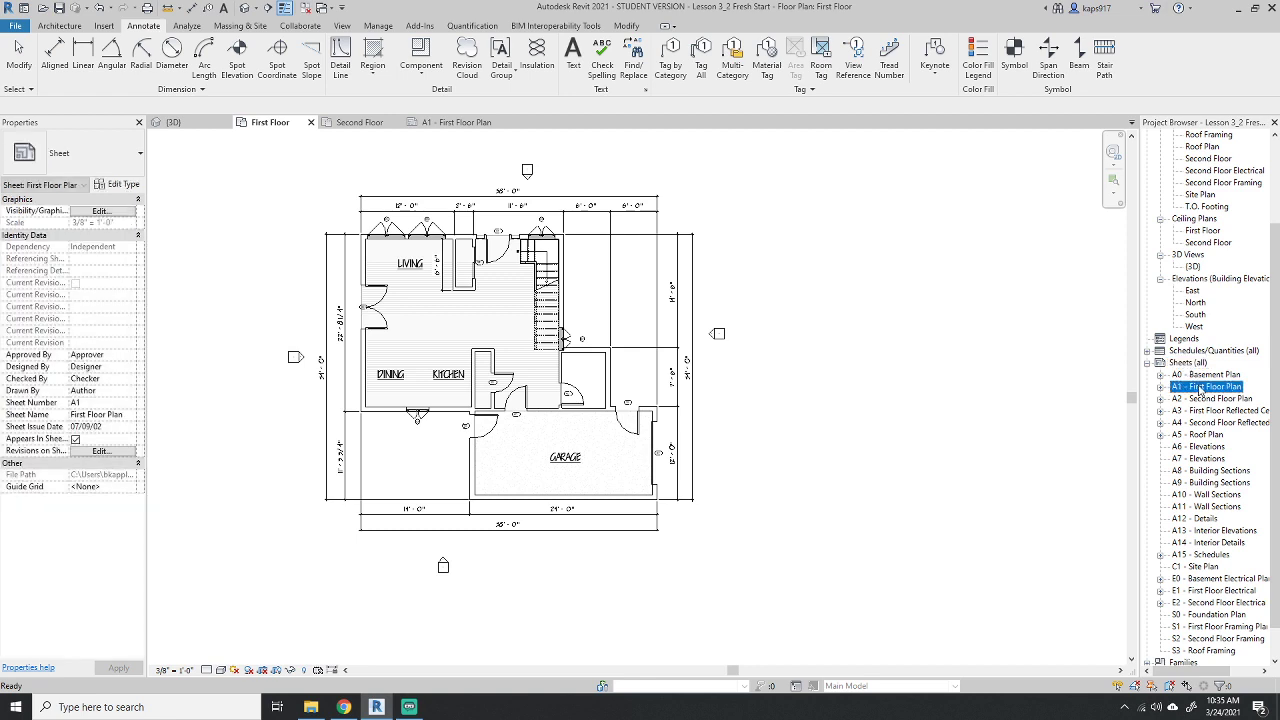
{"action": "left_click", "coordinate": [1202, 387]}
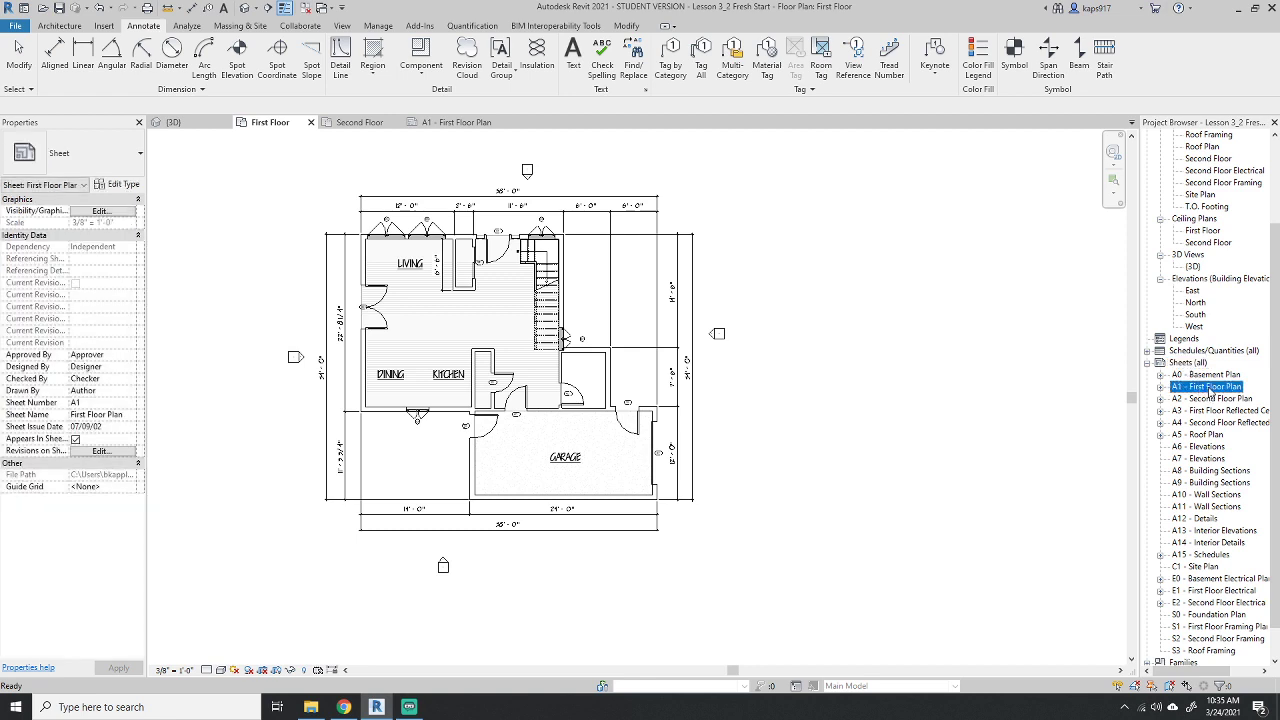
{"action": "left_click", "coordinate": [1214, 400]}
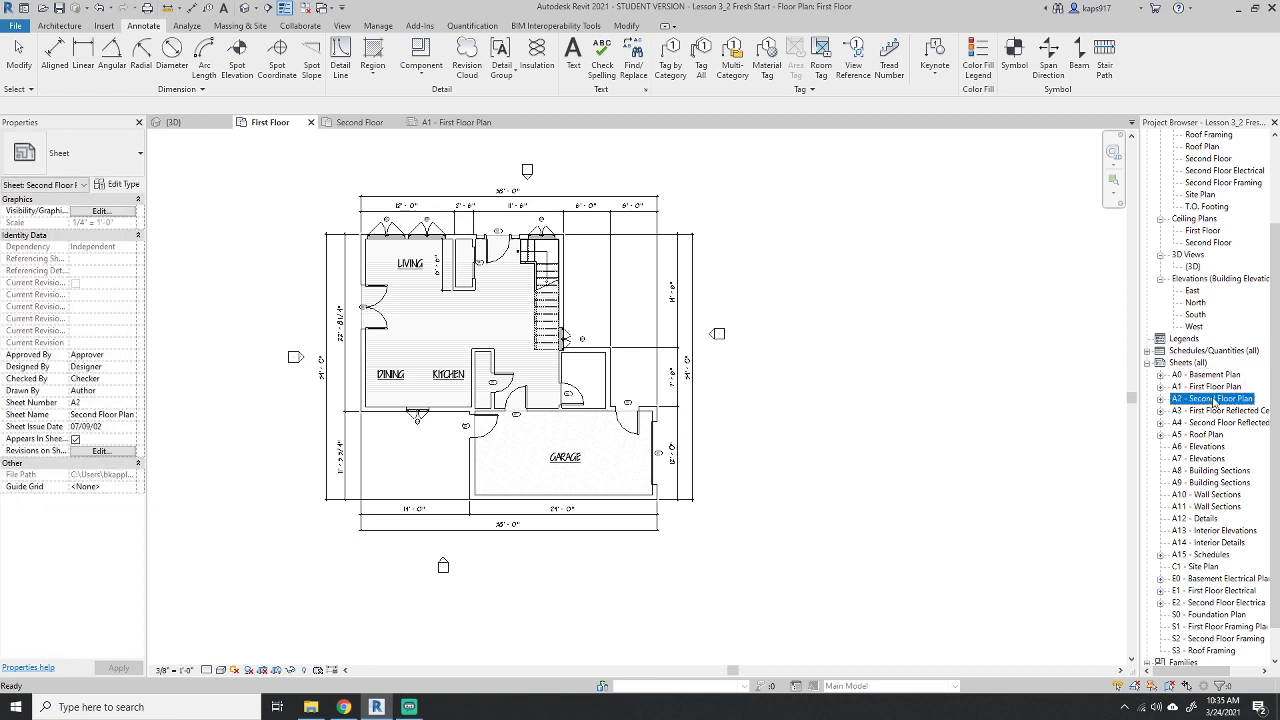
{"action": "double_click", "coordinate": [1206, 387]}
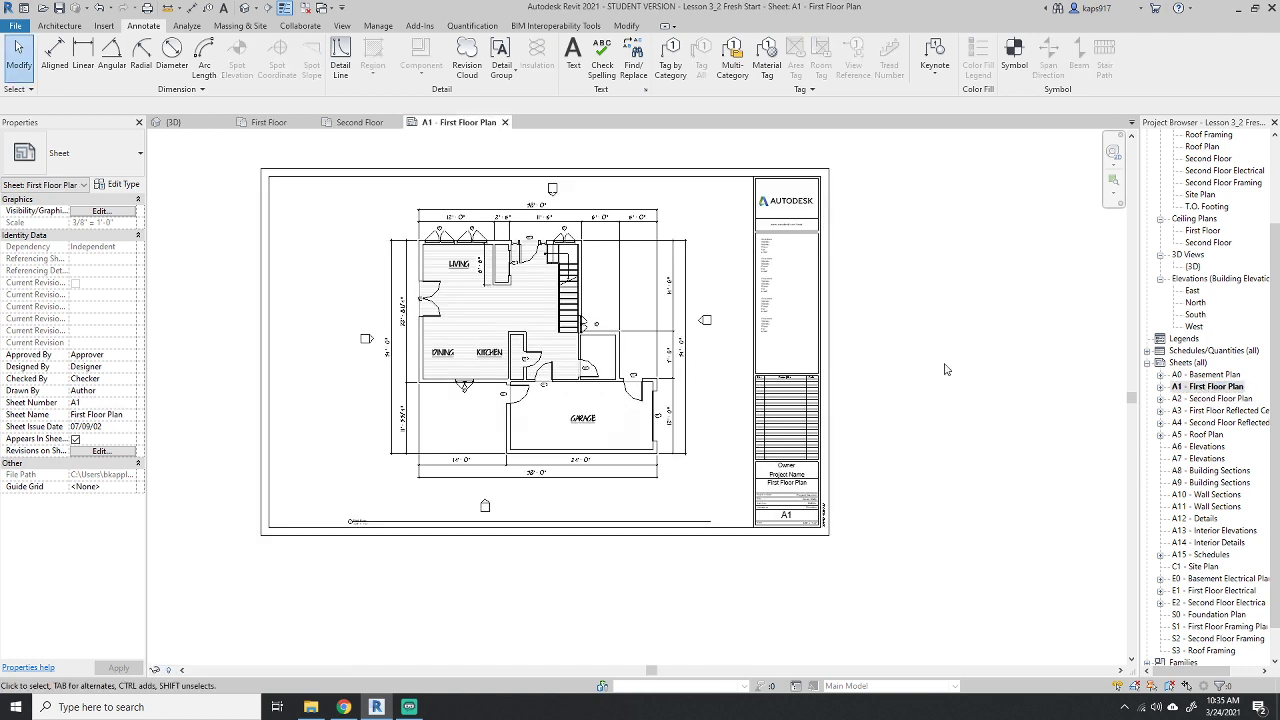
{"action": "left_click", "coordinate": [537, 167]}
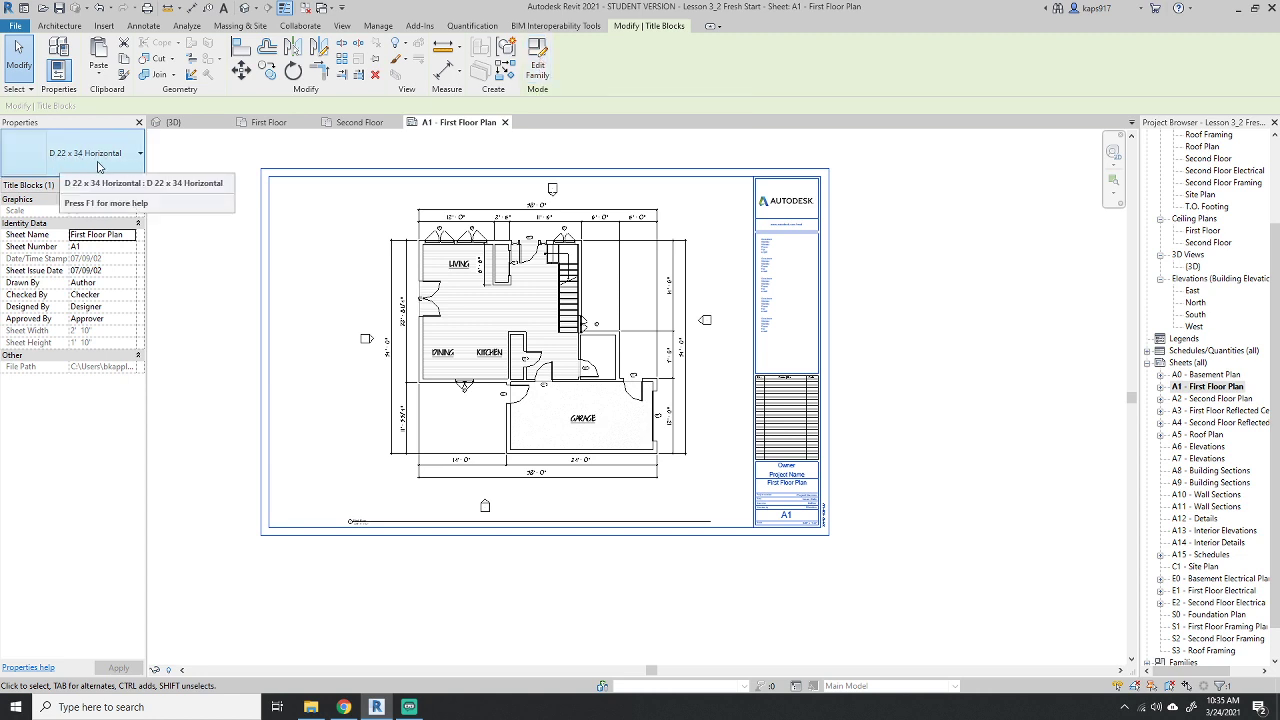
{"action": "left_click", "coordinate": [843, 237]}
{"action": "left_click", "coordinate": [1184, 362]}
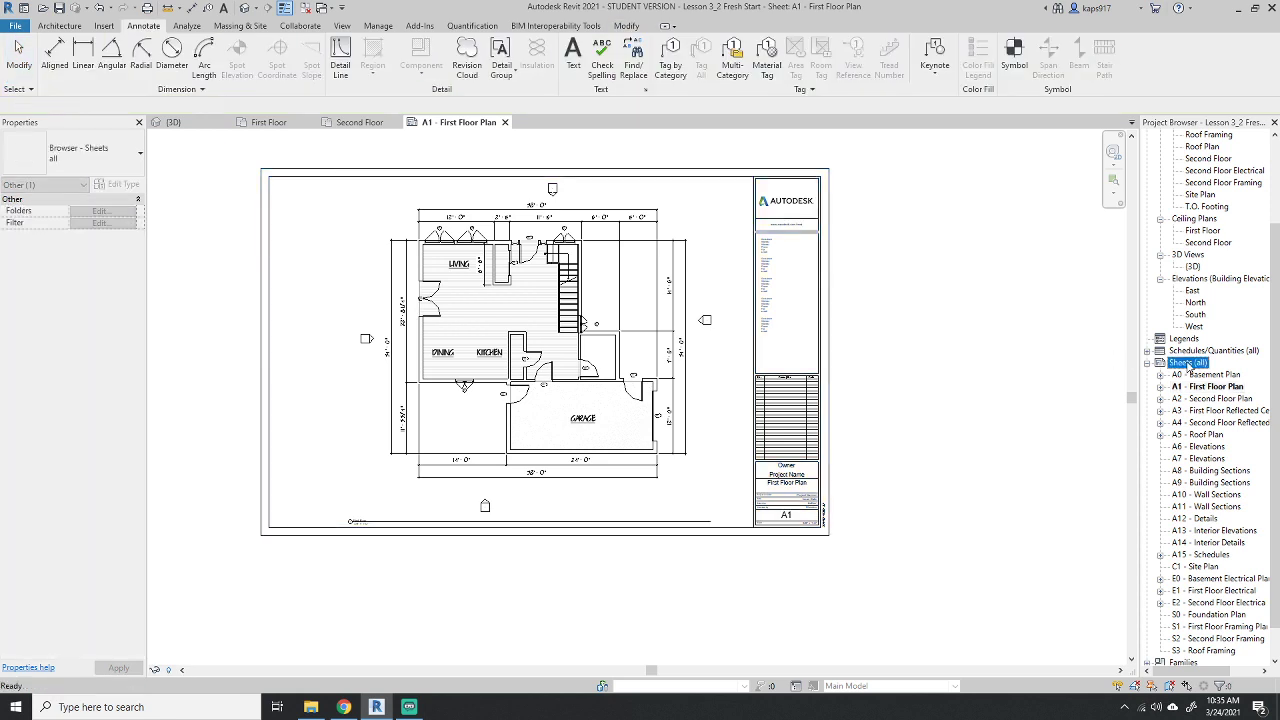
{"action": "right_click", "coordinate": [1184, 362]}
{"action": "left_click", "coordinate": [1184, 370]}
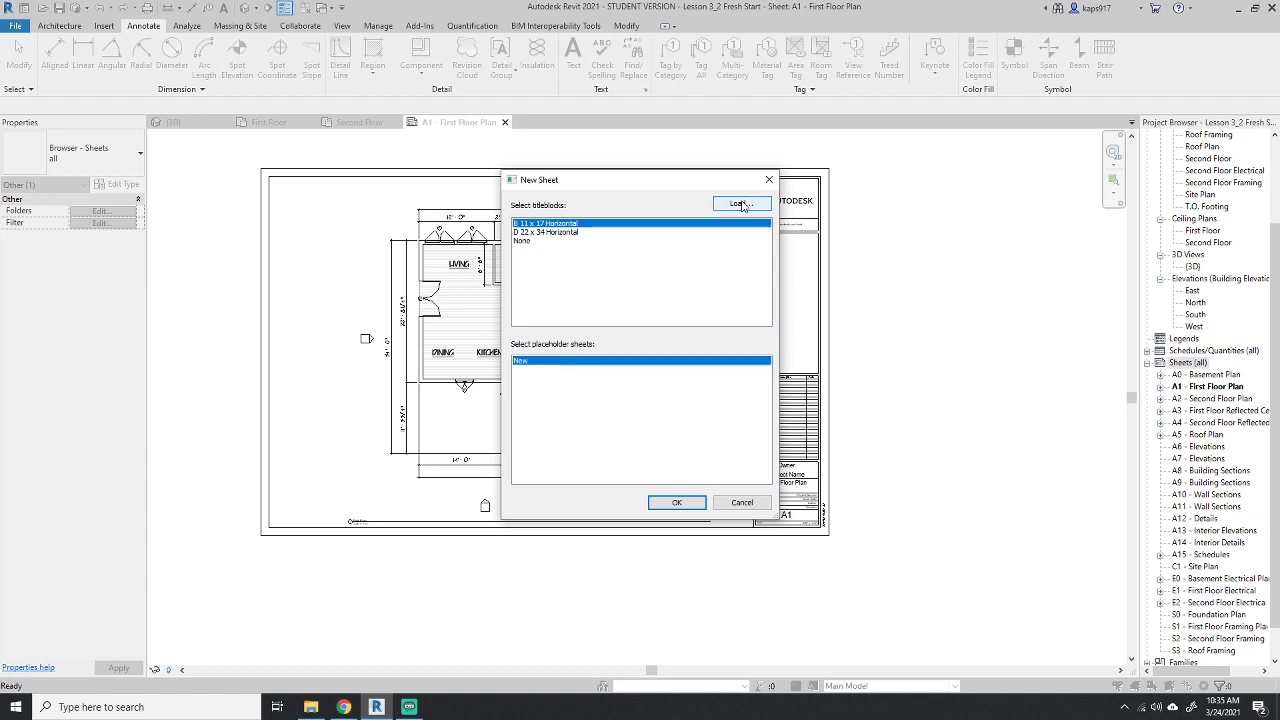
{"action": "left_click", "coordinate": [533, 233]}
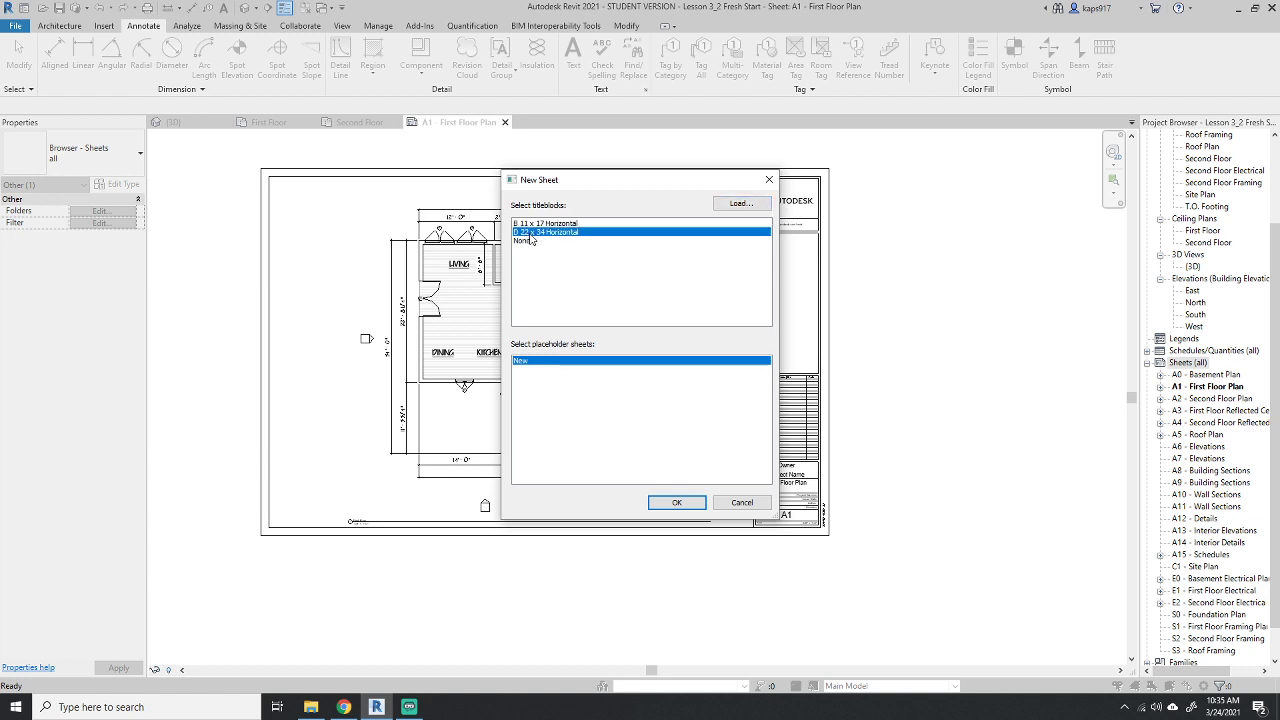
{"action": "left_click", "coordinate": [741, 503]}
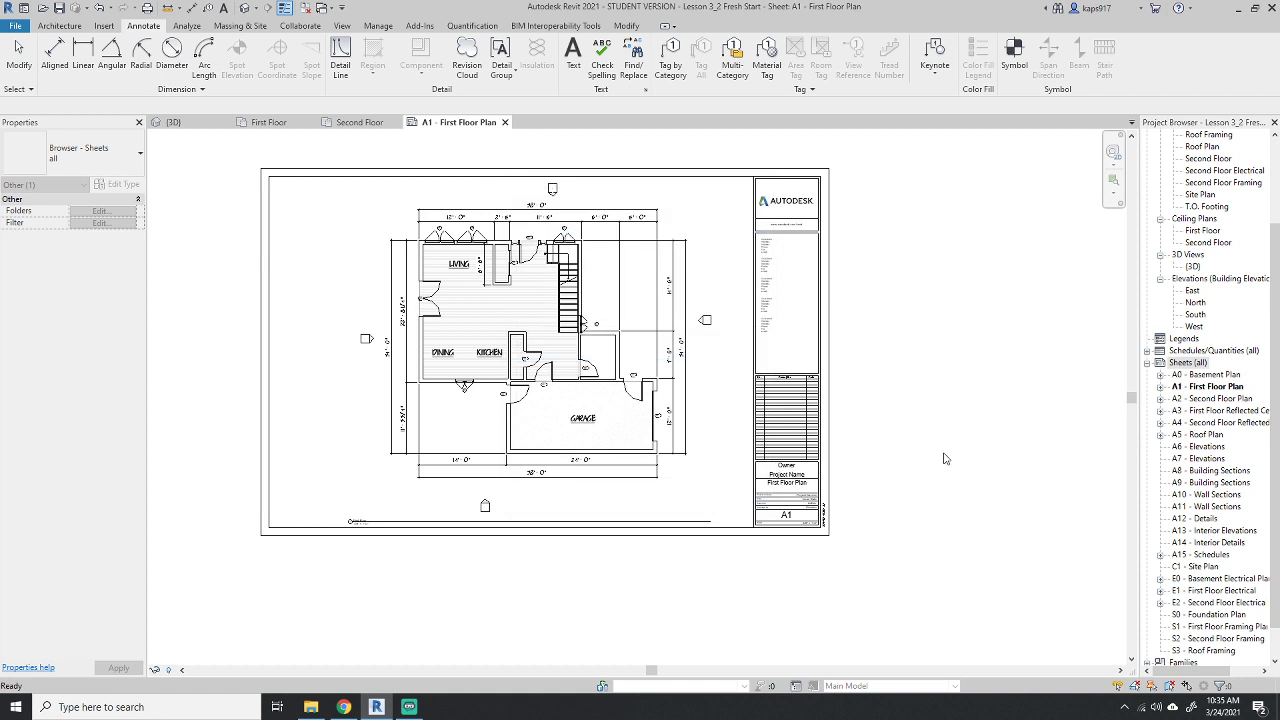
Activate the First Floor viewport on sheet A1 and deactivate it again.
{"action": "left_click", "coordinate": [1207, 400]}
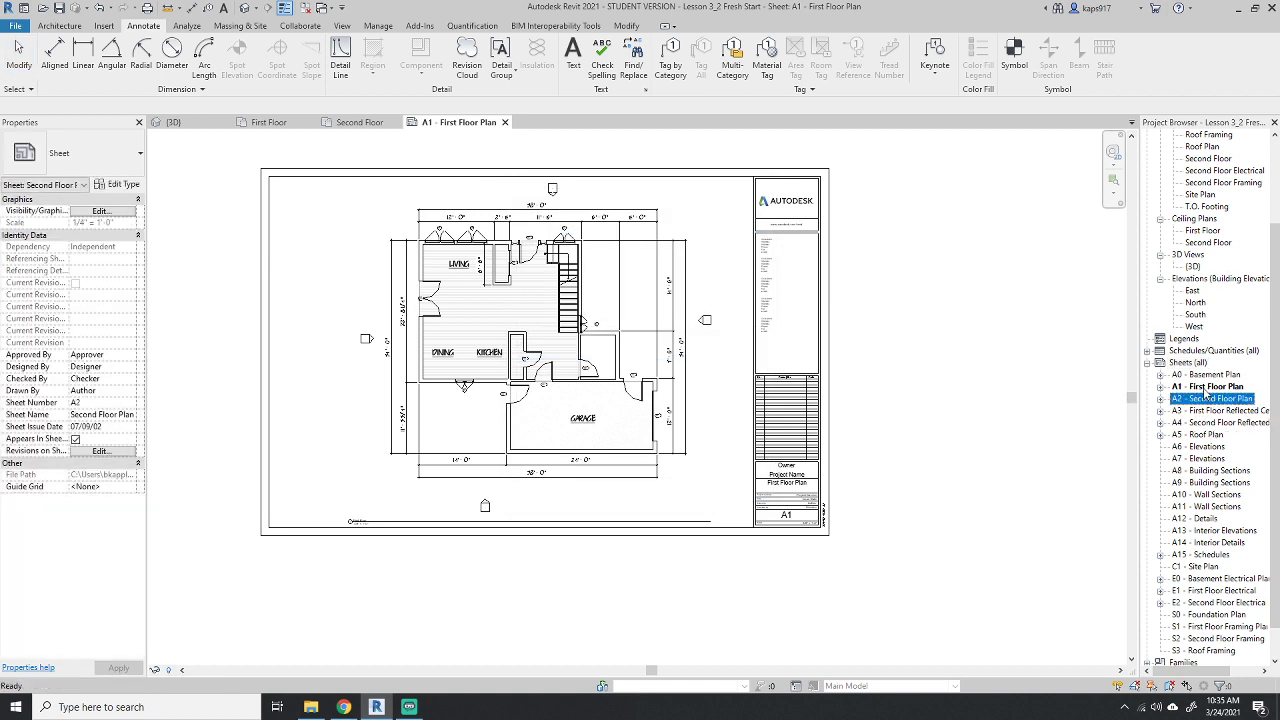
{"action": "left_click", "coordinate": [1206, 387]}
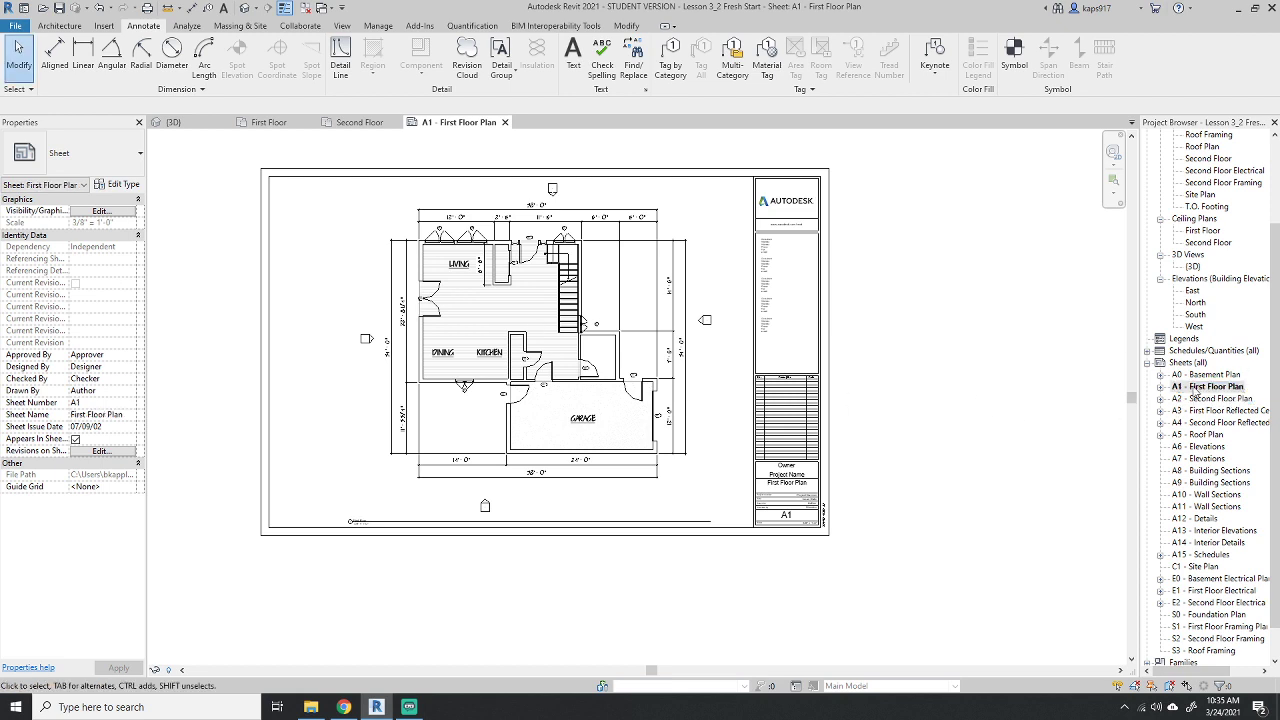
{"action": "left_click", "coordinate": [427, 358]}
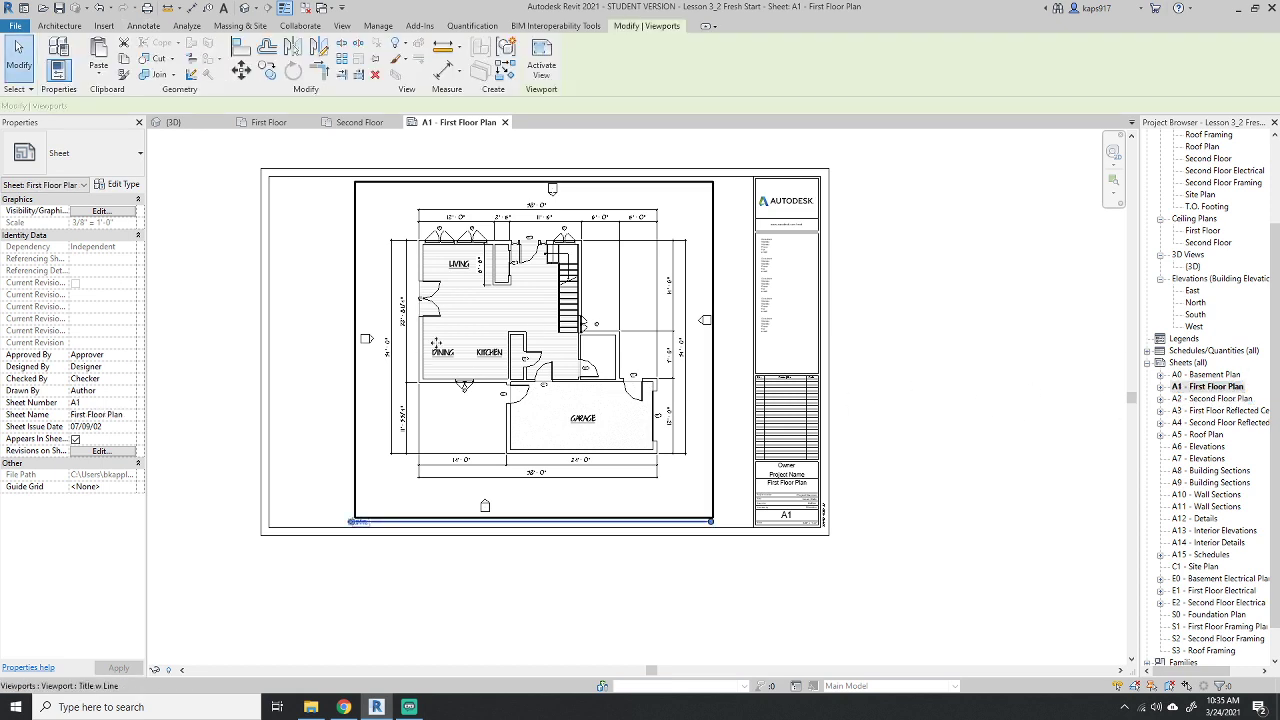
{"action": "right_click", "coordinate": [514, 300]}
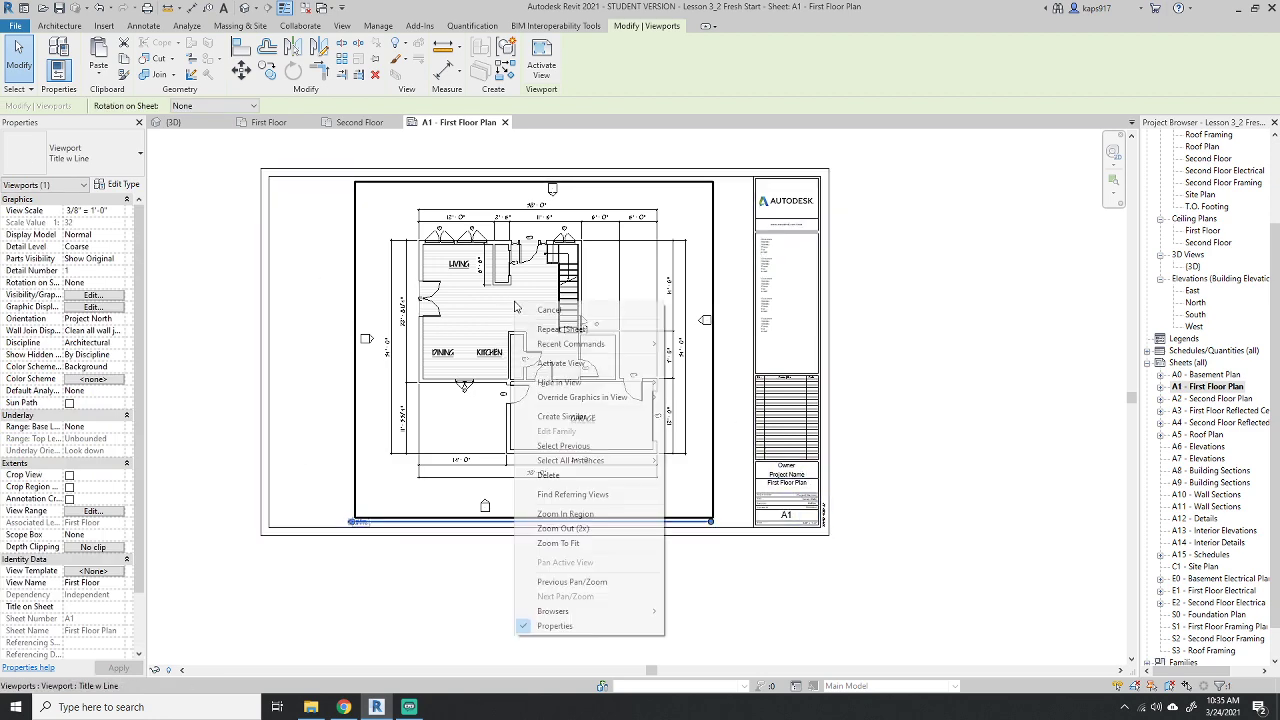
{"action": "left_click", "coordinate": [560, 363]}
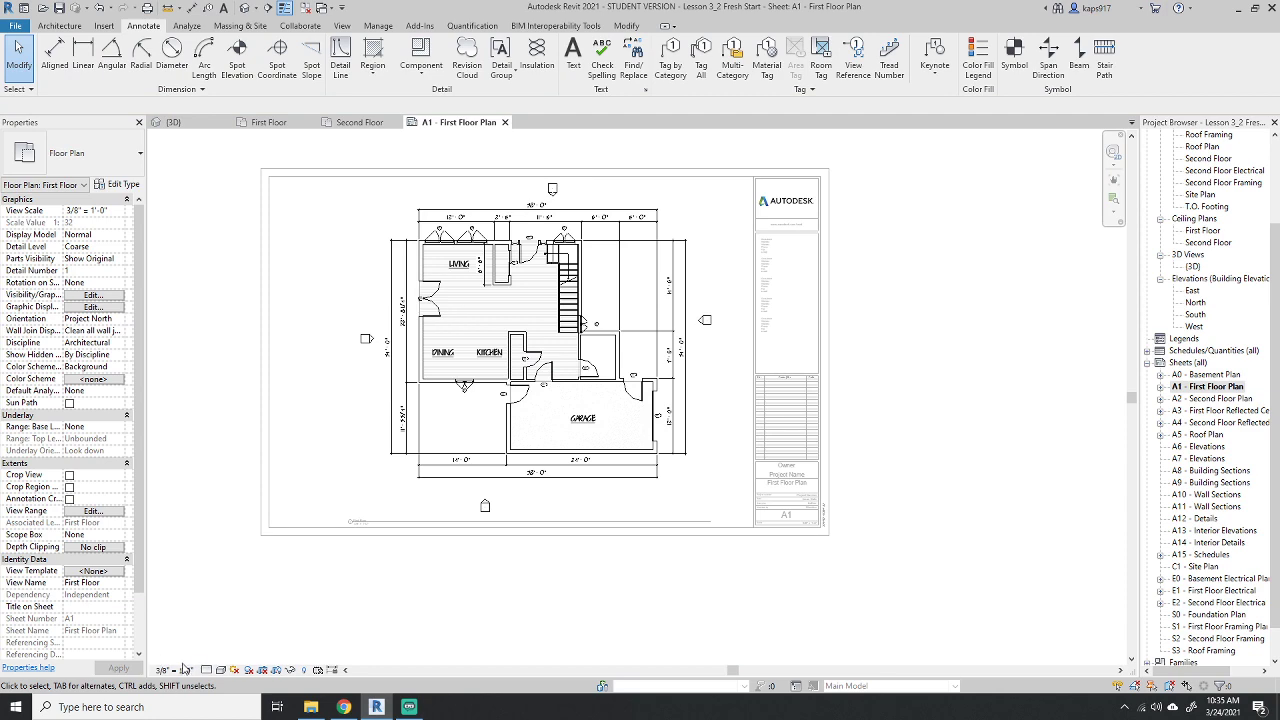
{"action": "right_click", "coordinate": [313, 422]}
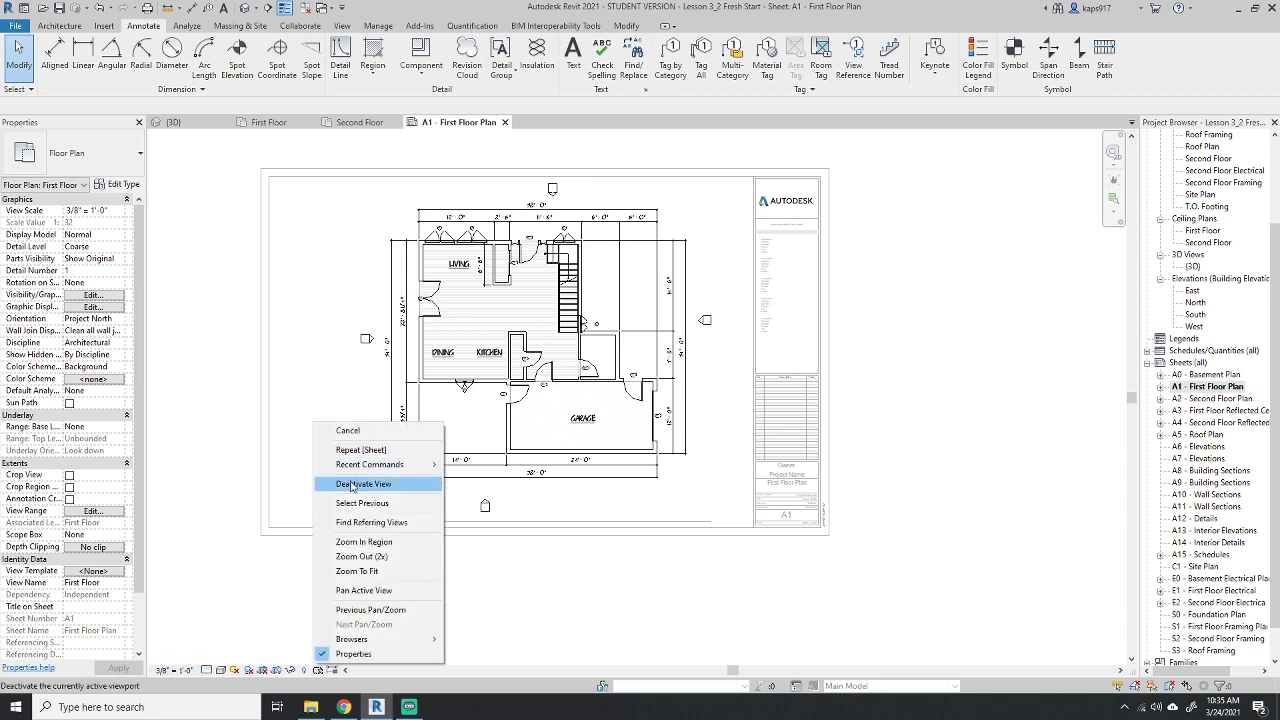
{"action": "left_click", "coordinate": [363, 483]}
Delete the floor plan viewport from sheet A1 and place the First Floor plan view on the empty sheet again.
{"action": "left_click", "coordinate": [482, 357]}
{"action": "key", "text": "Delete"}
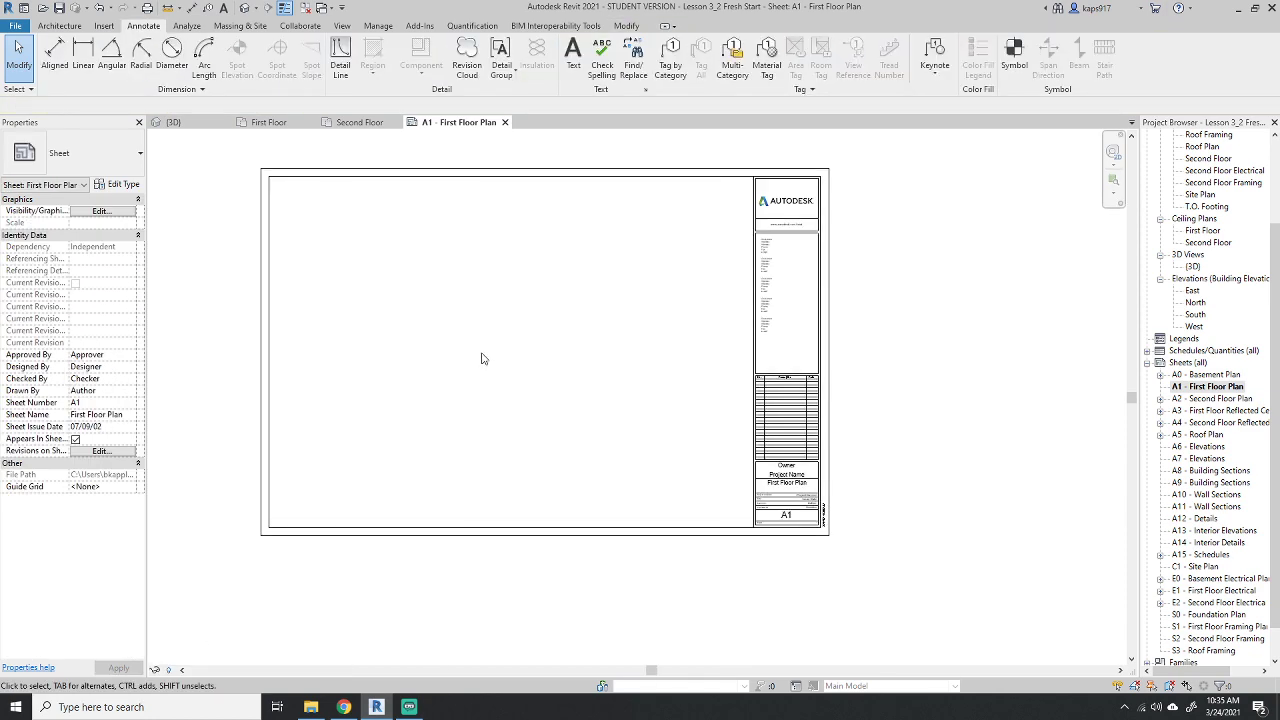
{"action": "scroll", "coordinate": [1211, 158], "scroll_direction": "up", "scroll_amount": 3}
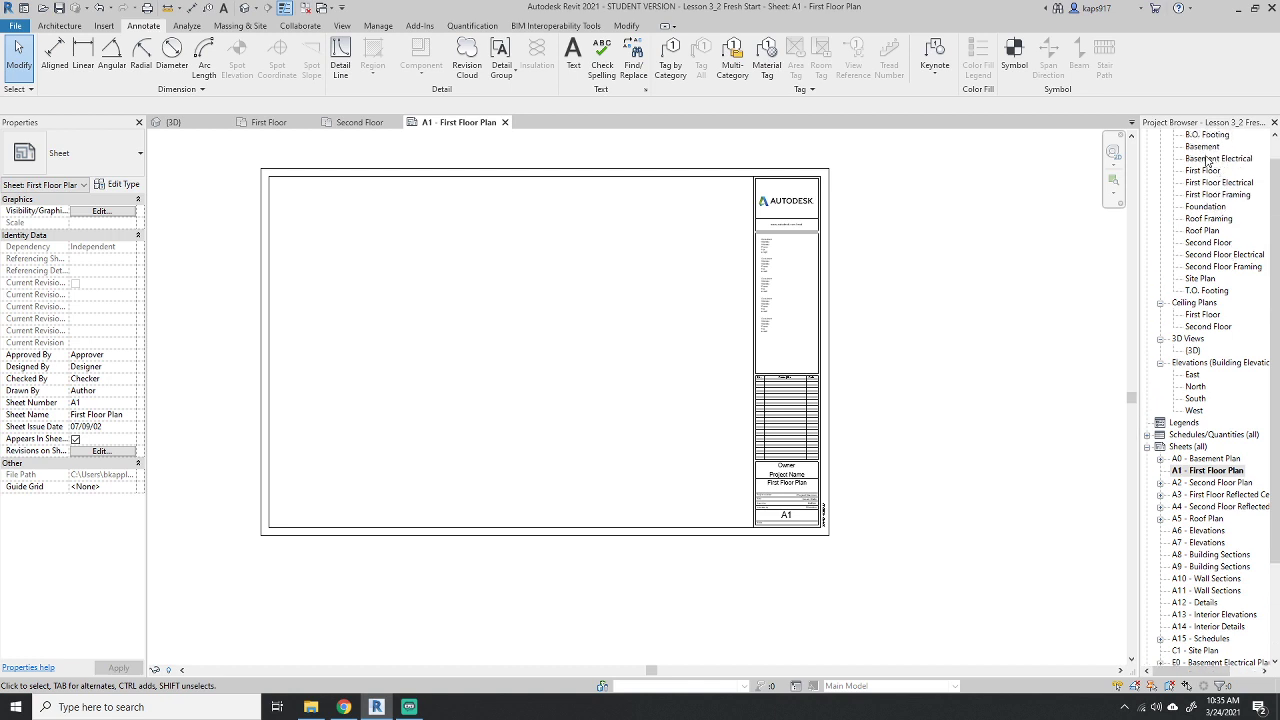
{"action": "left_click_drag", "start_coordinate": [1202, 170], "coordinate": [523, 357]}
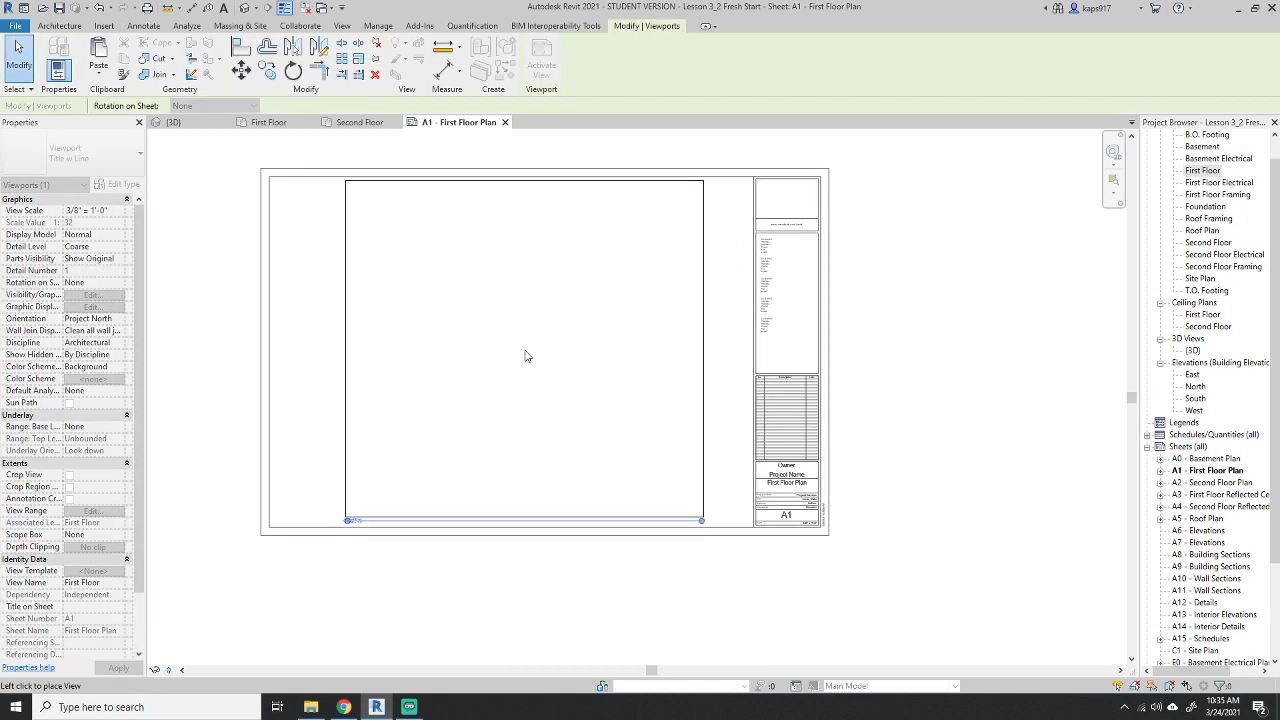
{"action": "left_click", "coordinate": [527, 356]}
Activate the First Floor viewport, set its view scale to 1/4" = 1'-0", and deactivate the view.
{"action": "right_click", "coordinate": [486, 394]}
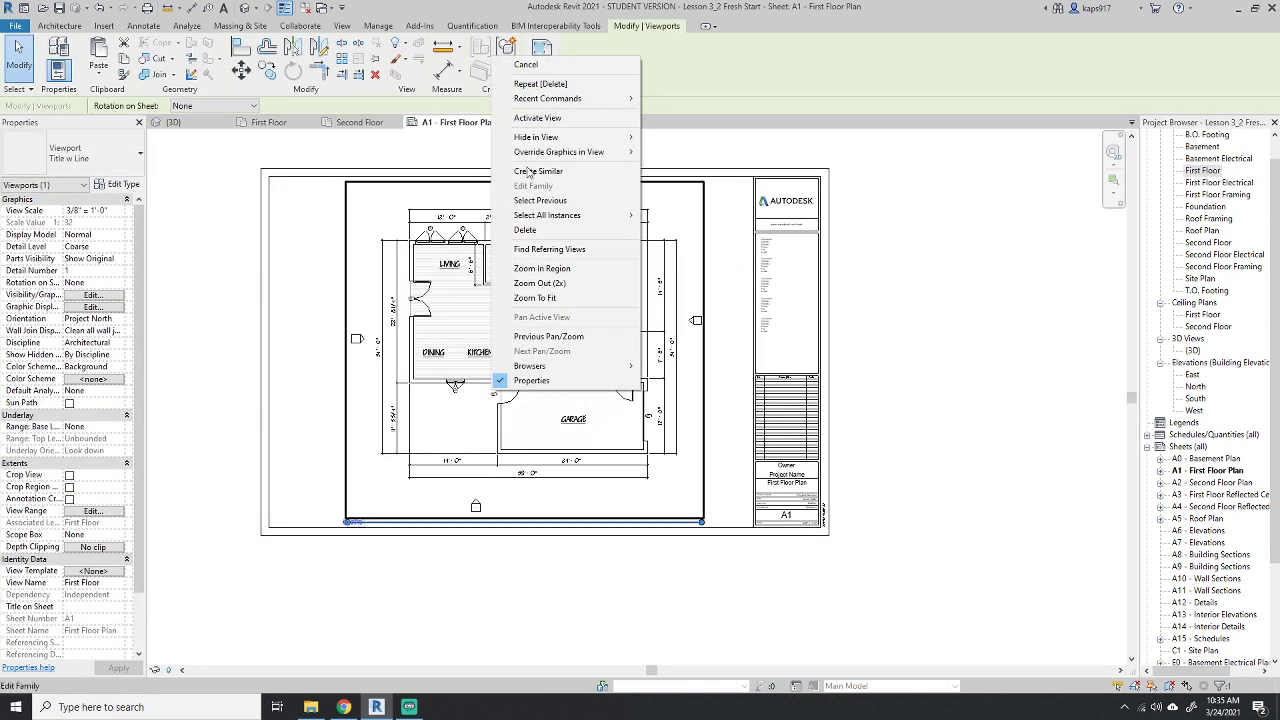
{"action": "left_click", "coordinate": [550, 138]}
{"action": "left_click", "coordinate": [175, 671]}
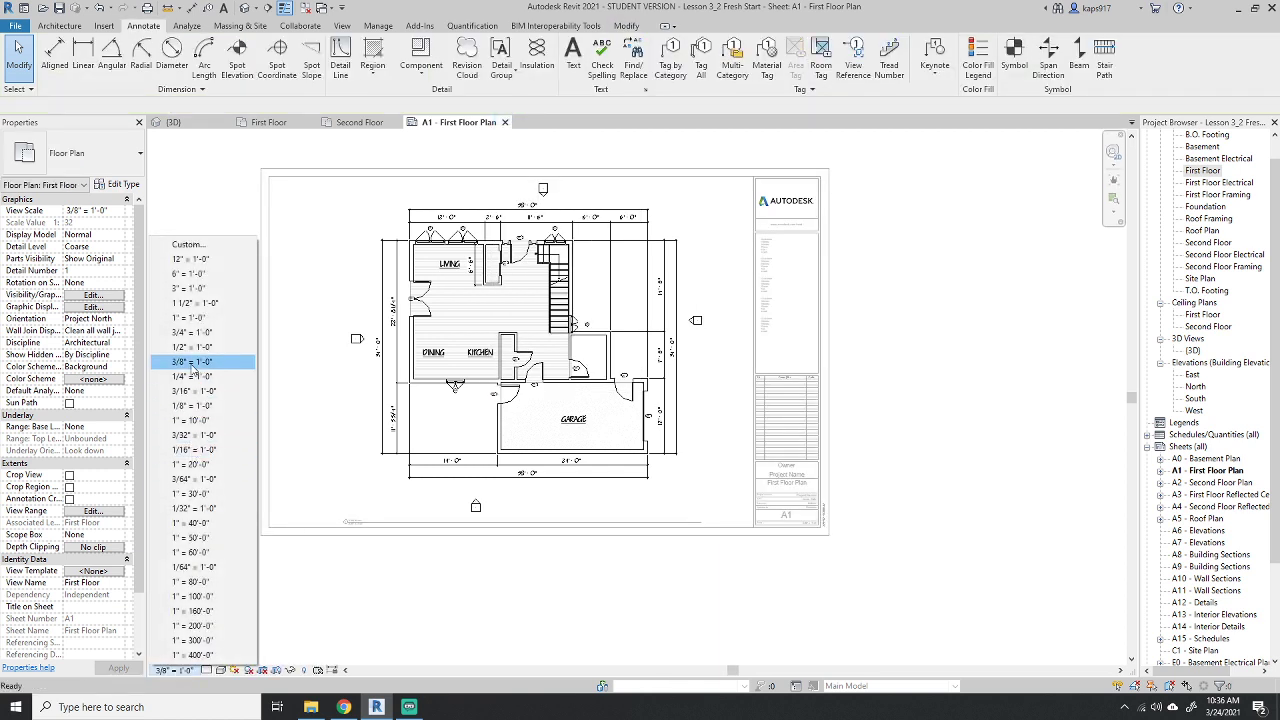
{"action": "left_click", "coordinate": [193, 376]}
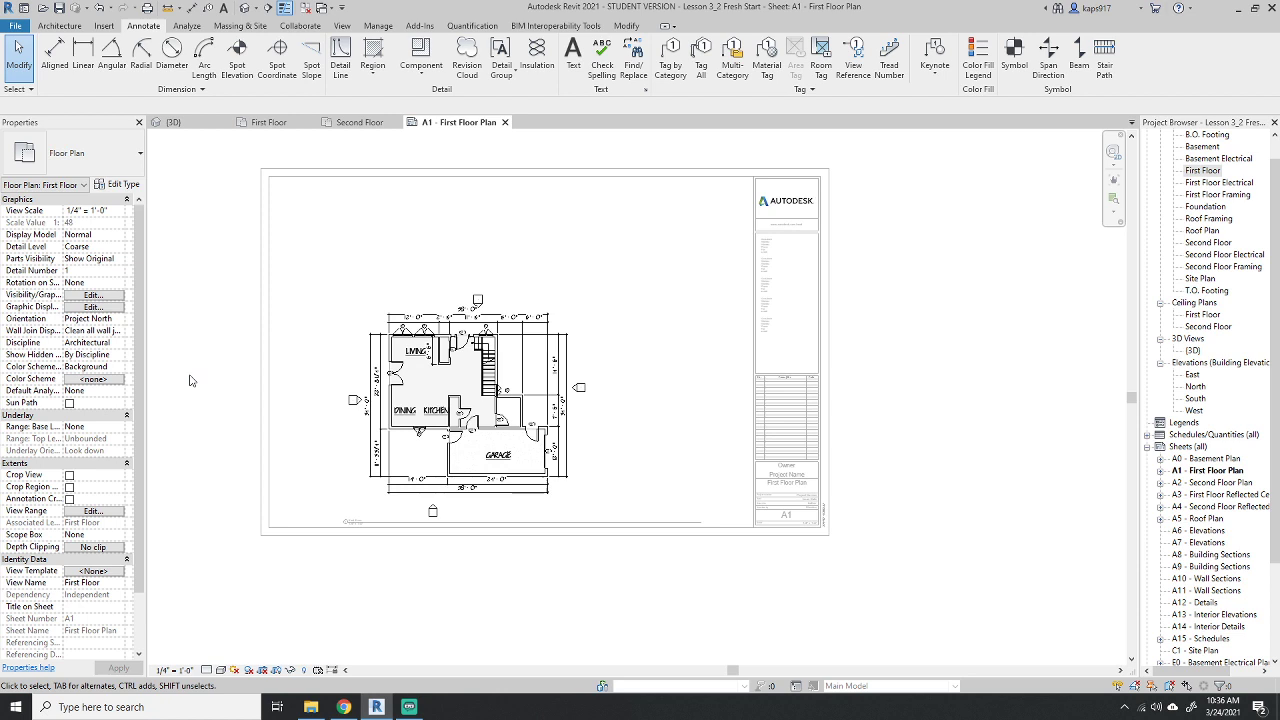
{"action": "right_click", "coordinate": [248, 584]}
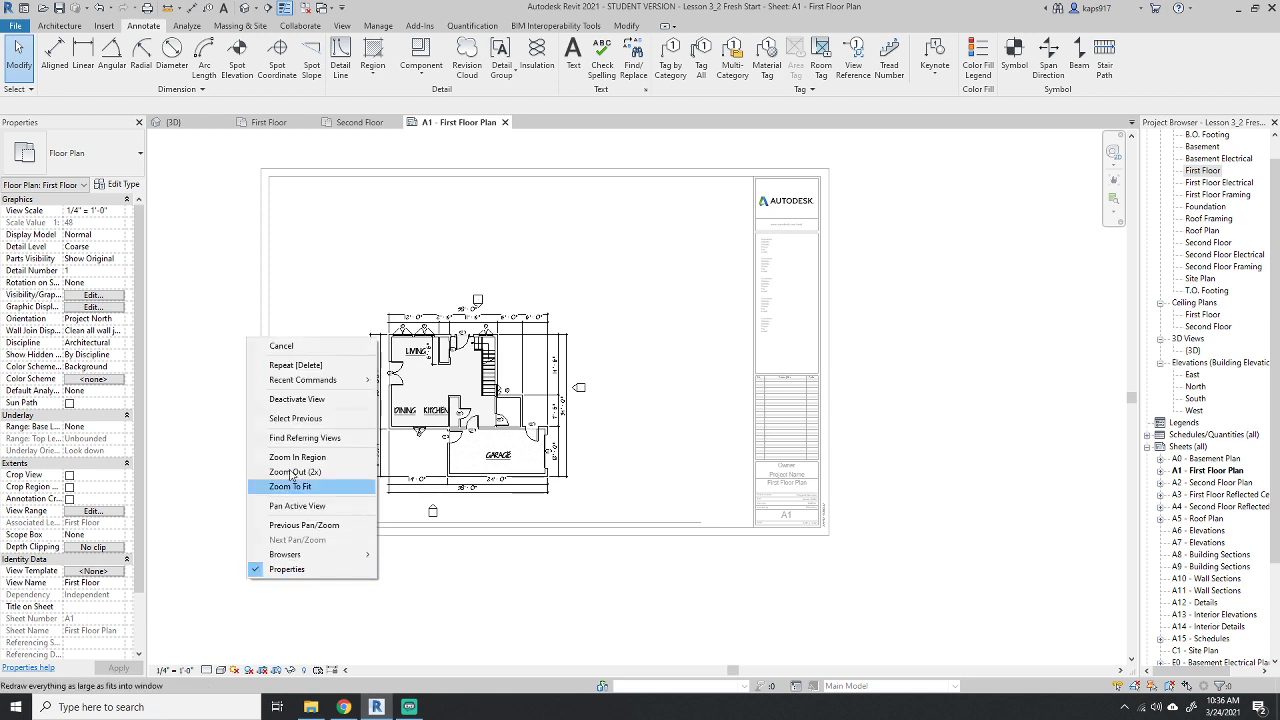
{"action": "left_click", "coordinate": [297, 413]}
Delete the rescaled viewport and place the First Floor plan view anew near the middle of the sheet's drawing area.
{"action": "left_click", "coordinate": [472, 383]}
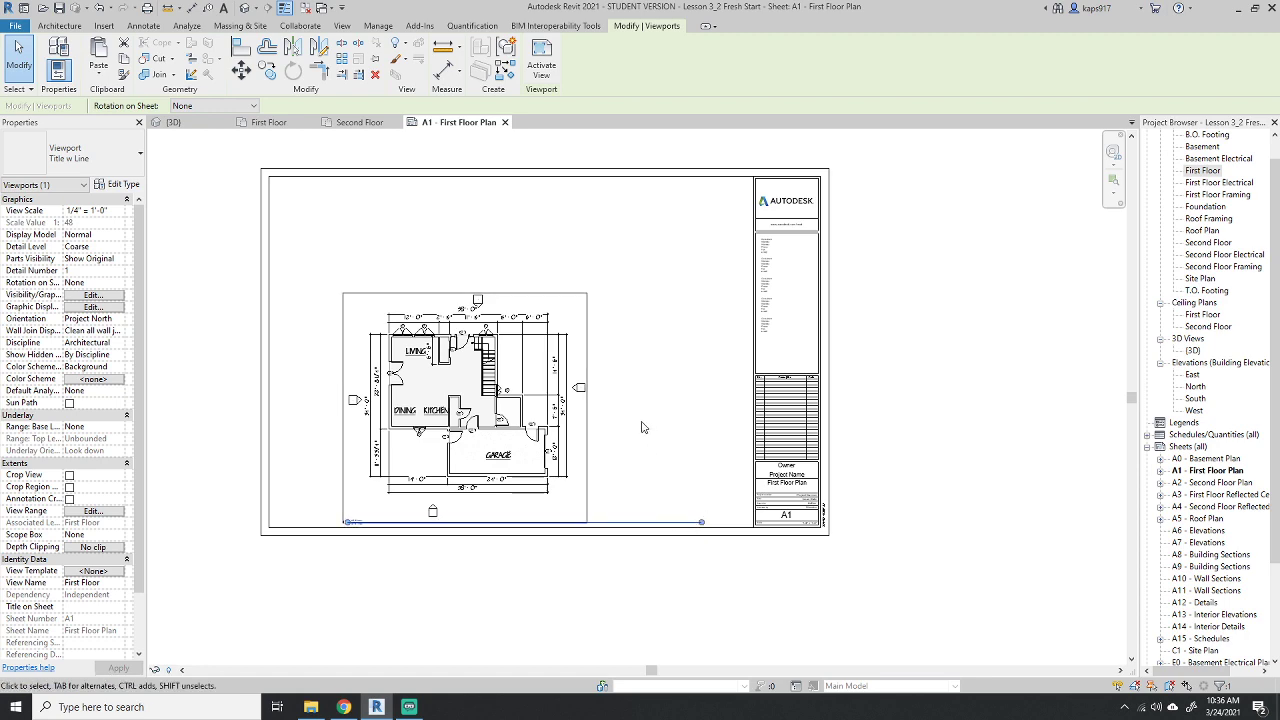
{"action": "key", "text": "Delete"}
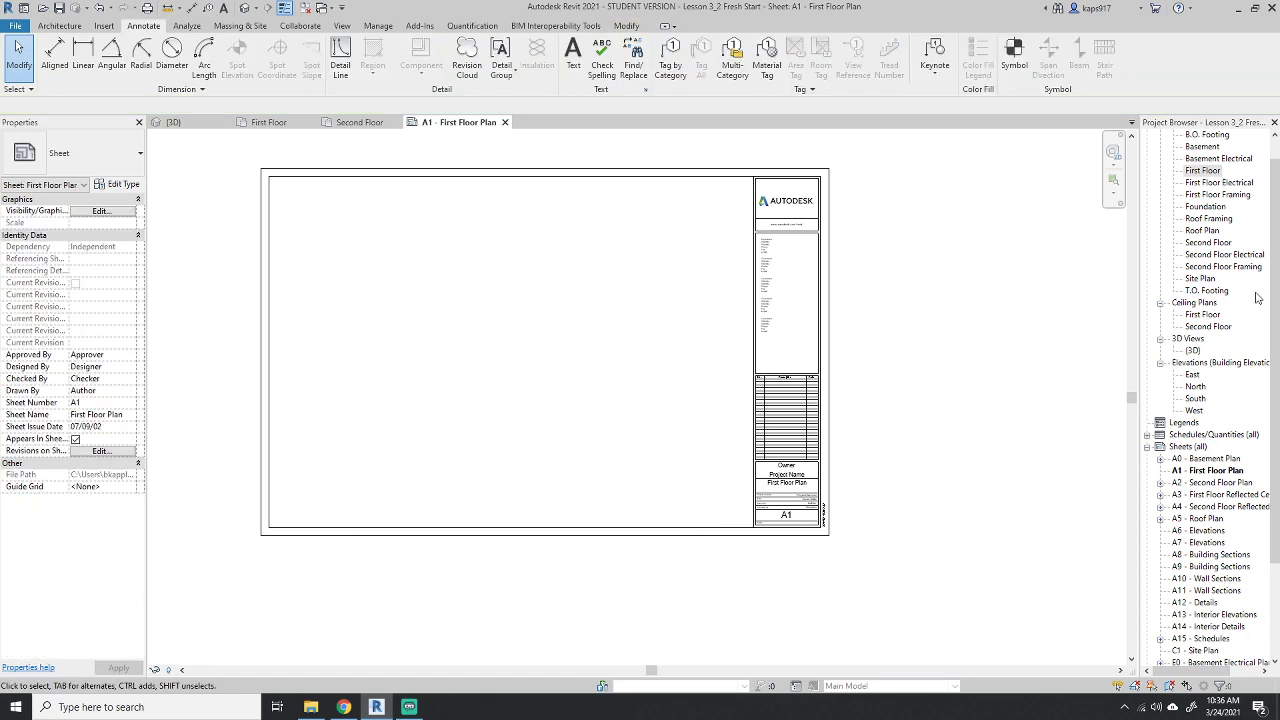
{"action": "left_click_drag", "start_coordinate": [717, 296], "coordinate": [480, 328]}
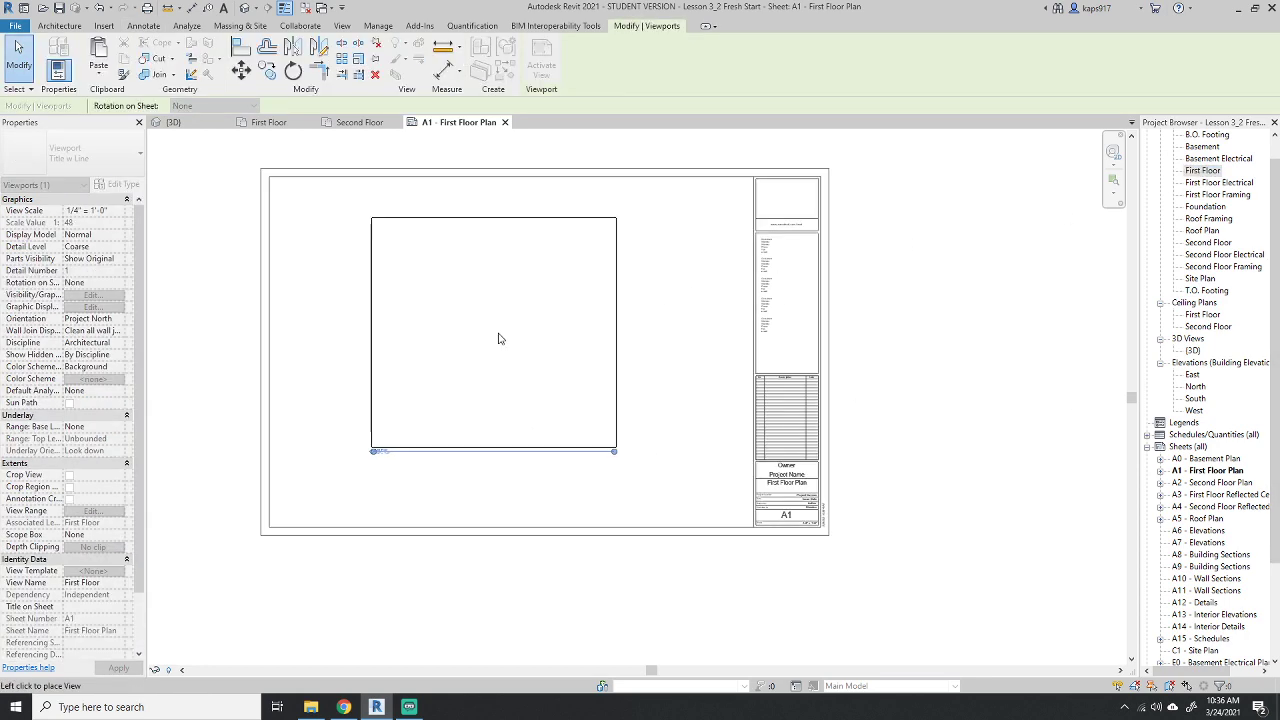
{"action": "left_click", "coordinate": [524, 338]}
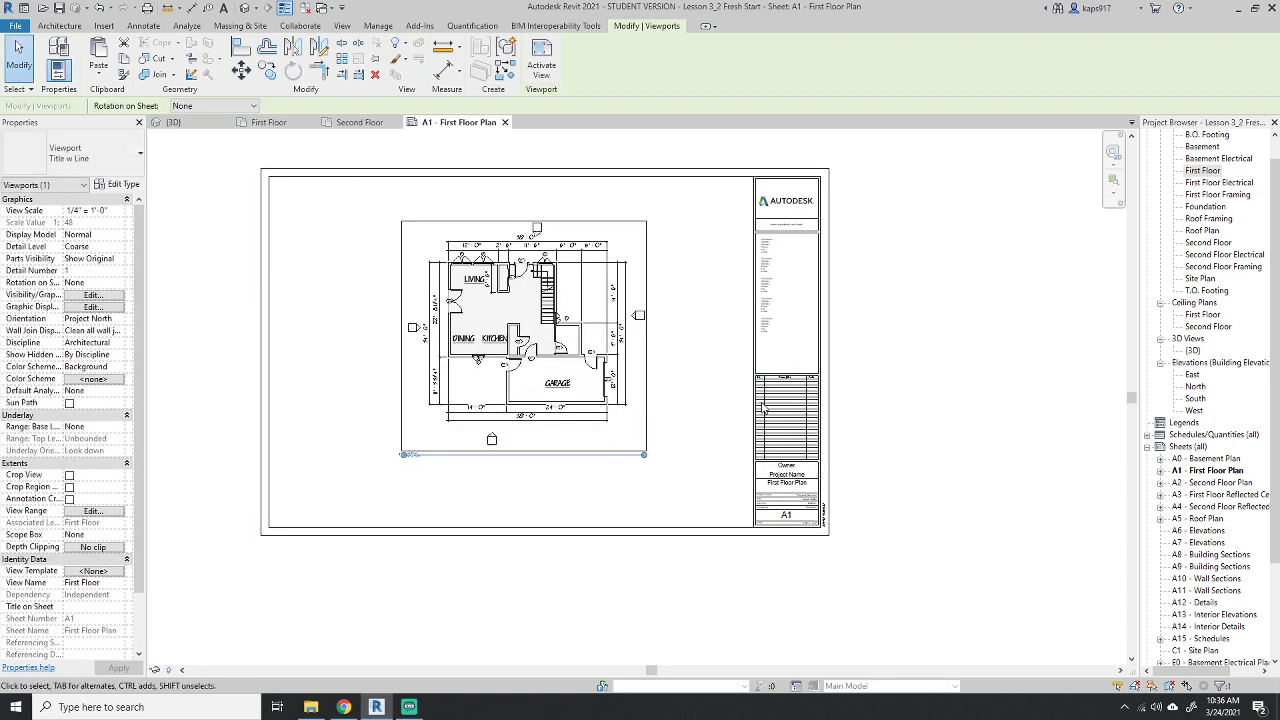
Activate the First Floor viewport, set its view scale to 3/8" = 1'-0", and deactivate the view.
{"action": "right_click", "coordinate": [508, 350]}
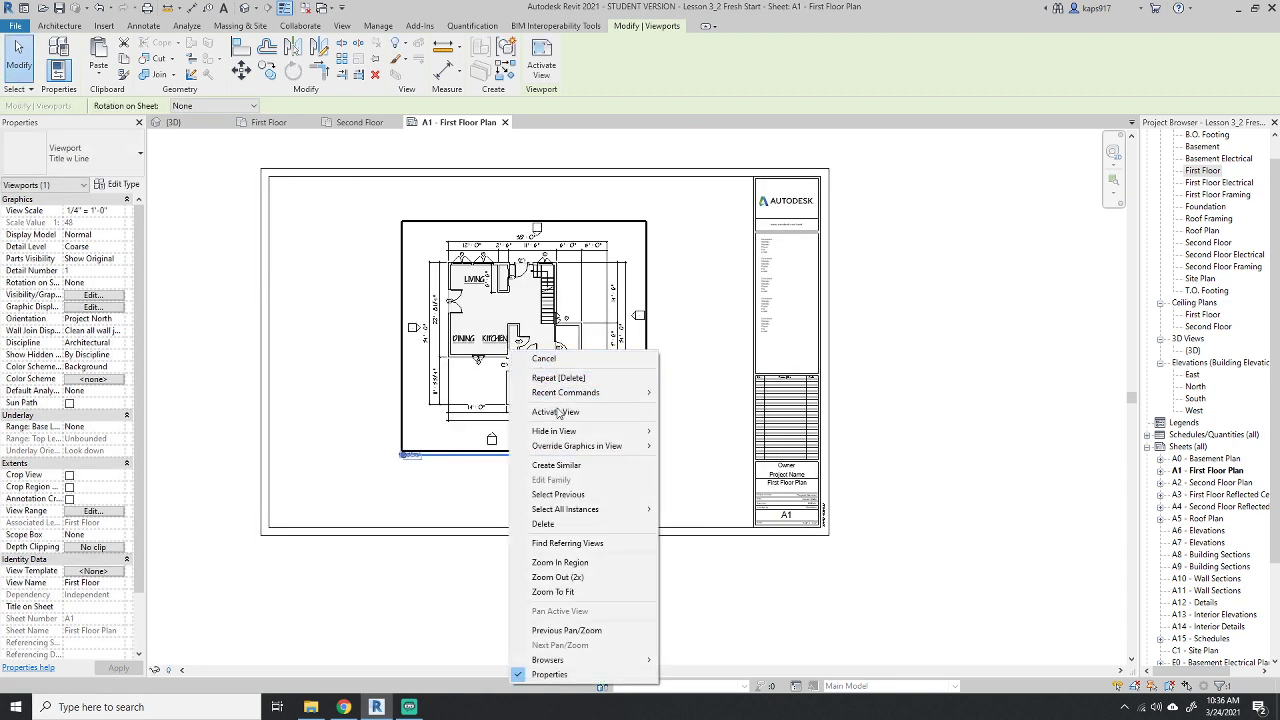
{"action": "left_click", "coordinate": [561, 412]}
{"action": "left_click", "coordinate": [191, 670]}
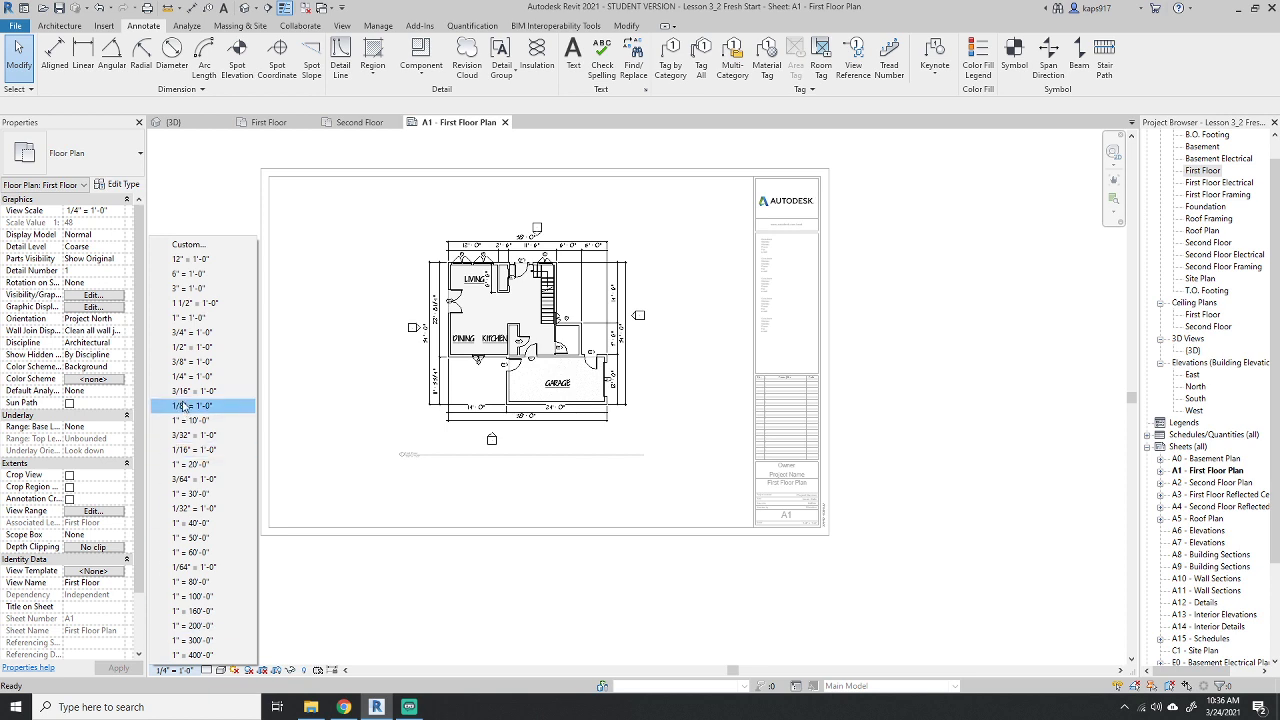
{"action": "left_click", "coordinate": [188, 362]}
{"action": "right_click", "coordinate": [350, 330]}
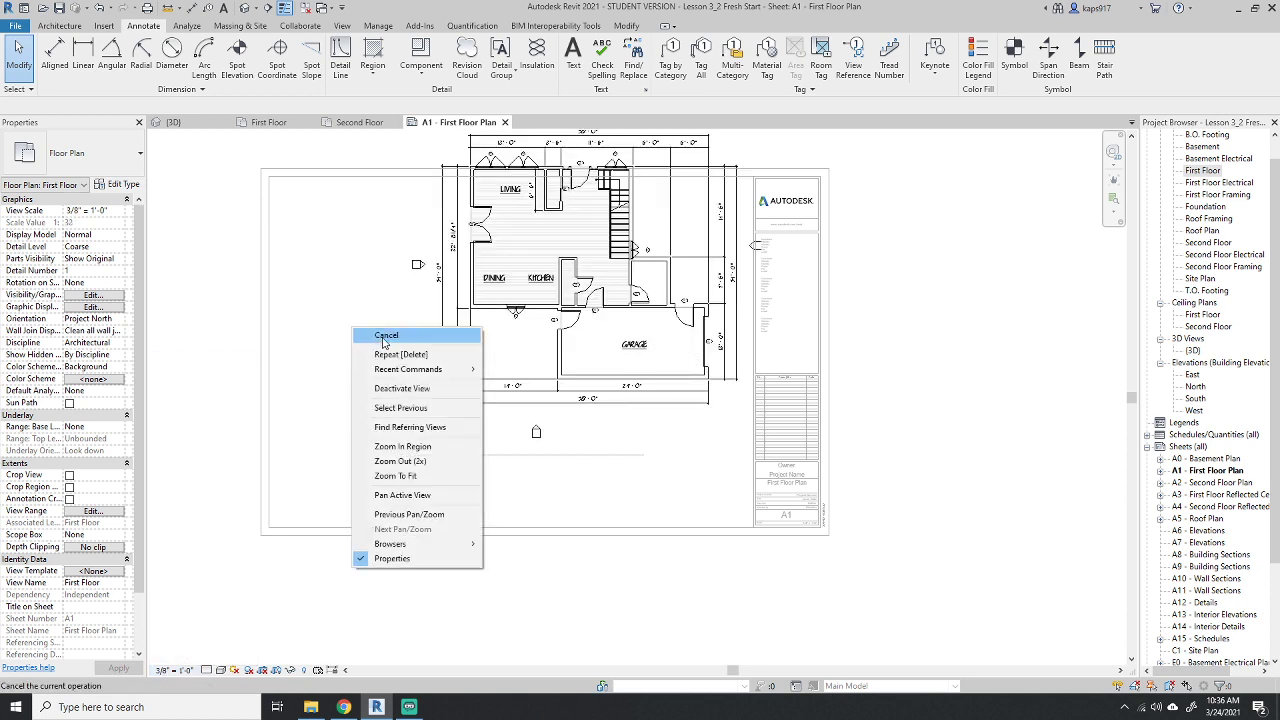
{"action": "left_click", "coordinate": [402, 388]}
Delete the enlarged floor plan viewport and place the First Floor plan view again inside the sheet's drawing area.
{"action": "left_click", "coordinate": [575, 263]}
{"action": "key", "text": "Delete"}
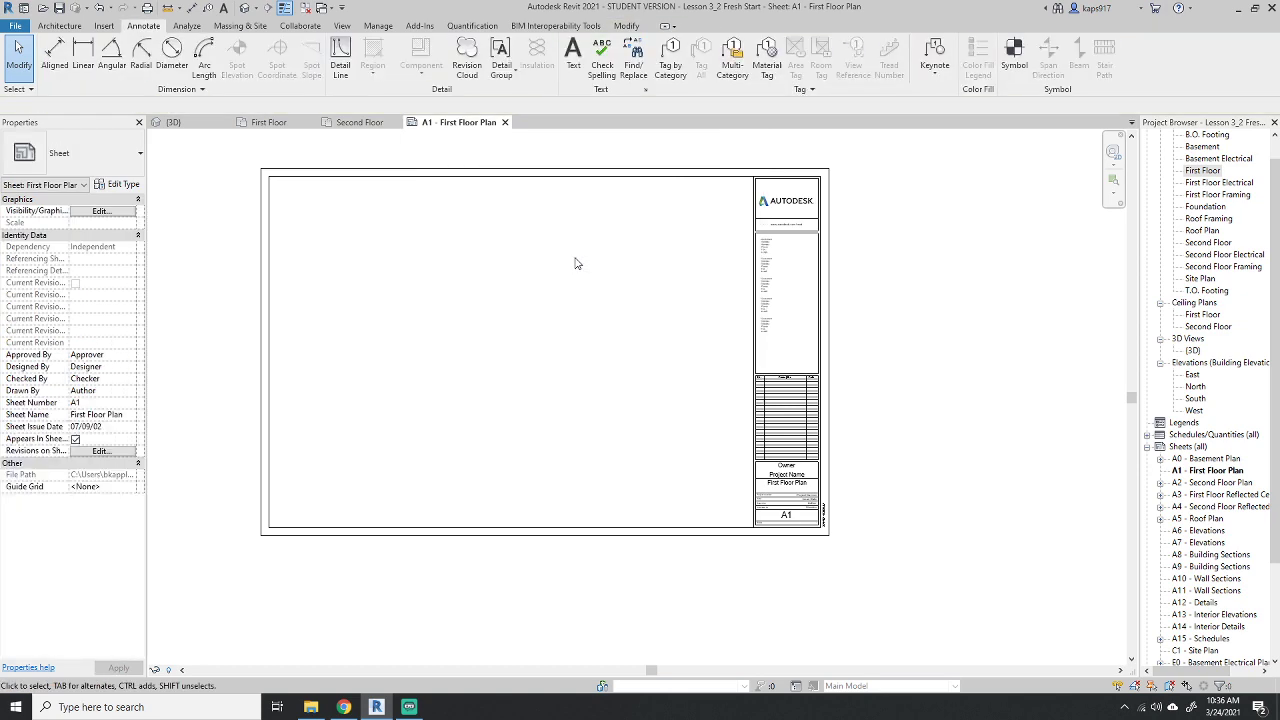
{"action": "left_click_drag", "start_coordinate": [1205, 172], "coordinate": [557, 349]}
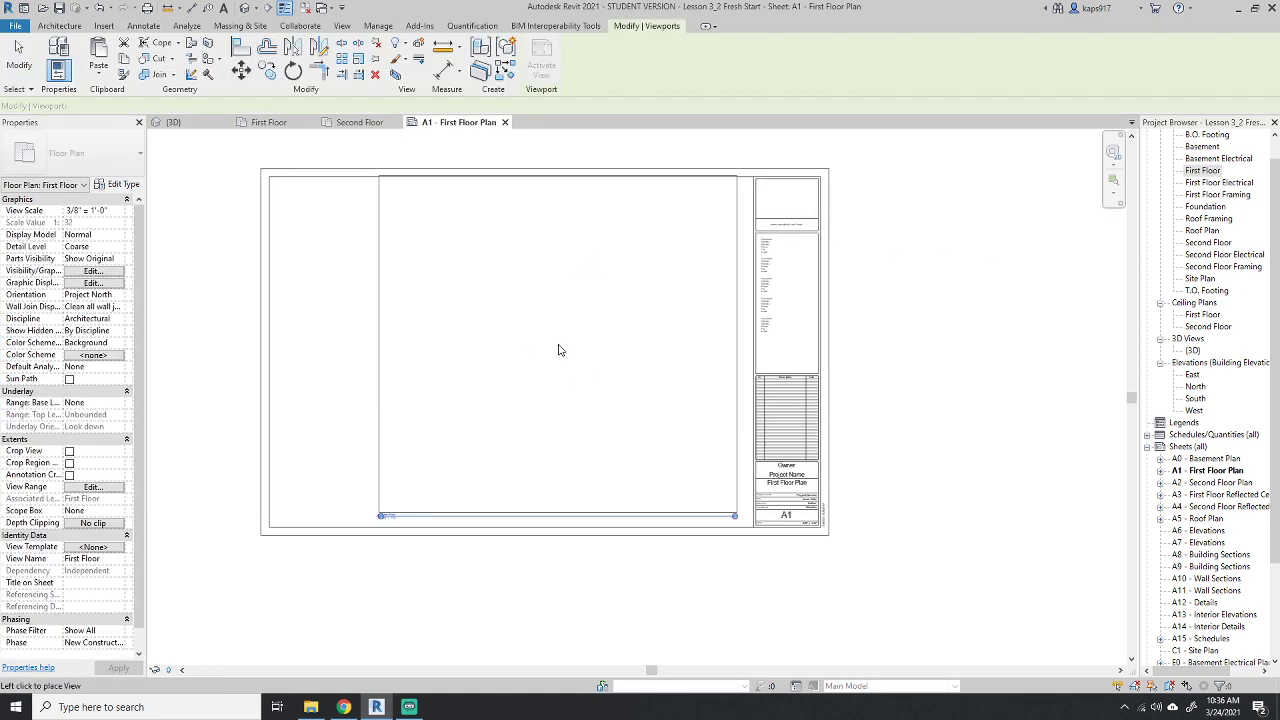
{"action": "left_click", "coordinate": [523, 354]}
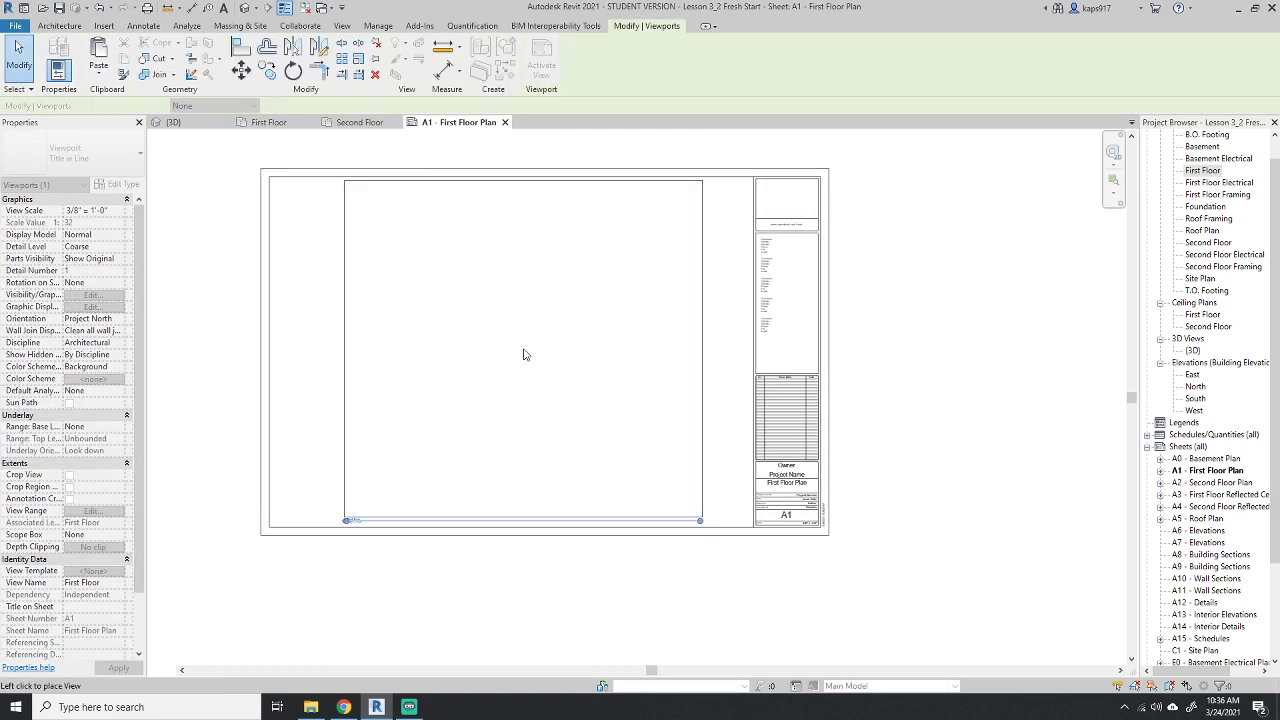
{"action": "left_click", "coordinate": [738, 272]}
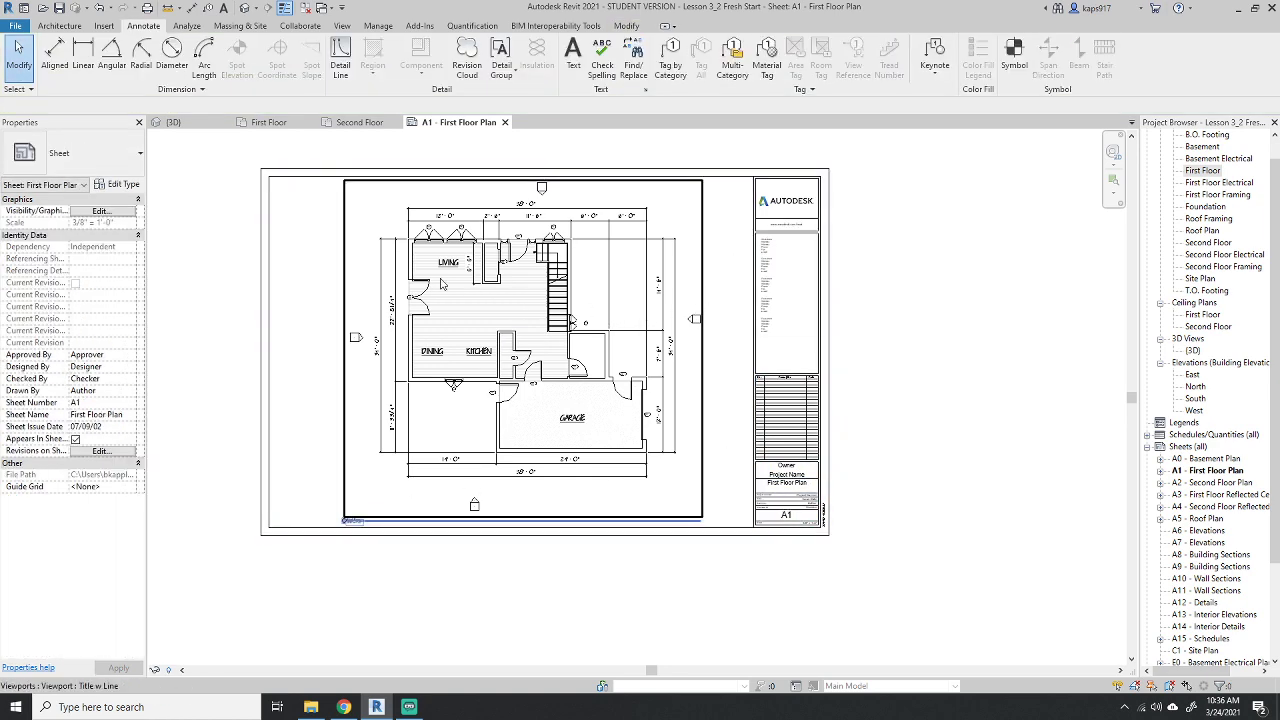
Activate the First Floor viewport and inspect the type properties of the KITCHEN text note.
{"action": "scroll", "coordinate": [572, 320], "scroll_direction": "up", "scroll_amount": 5}
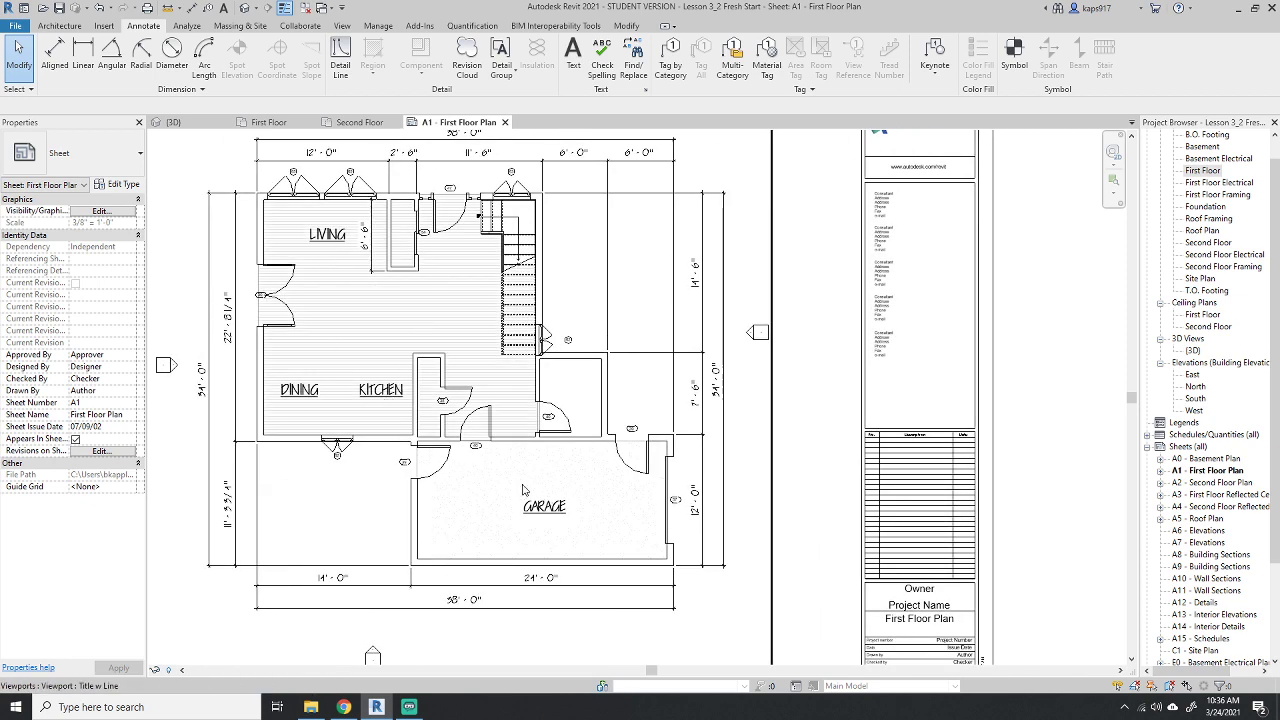
{"action": "right_click", "coordinate": [519, 293]}
{"action": "left_click", "coordinate": [540, 352]}
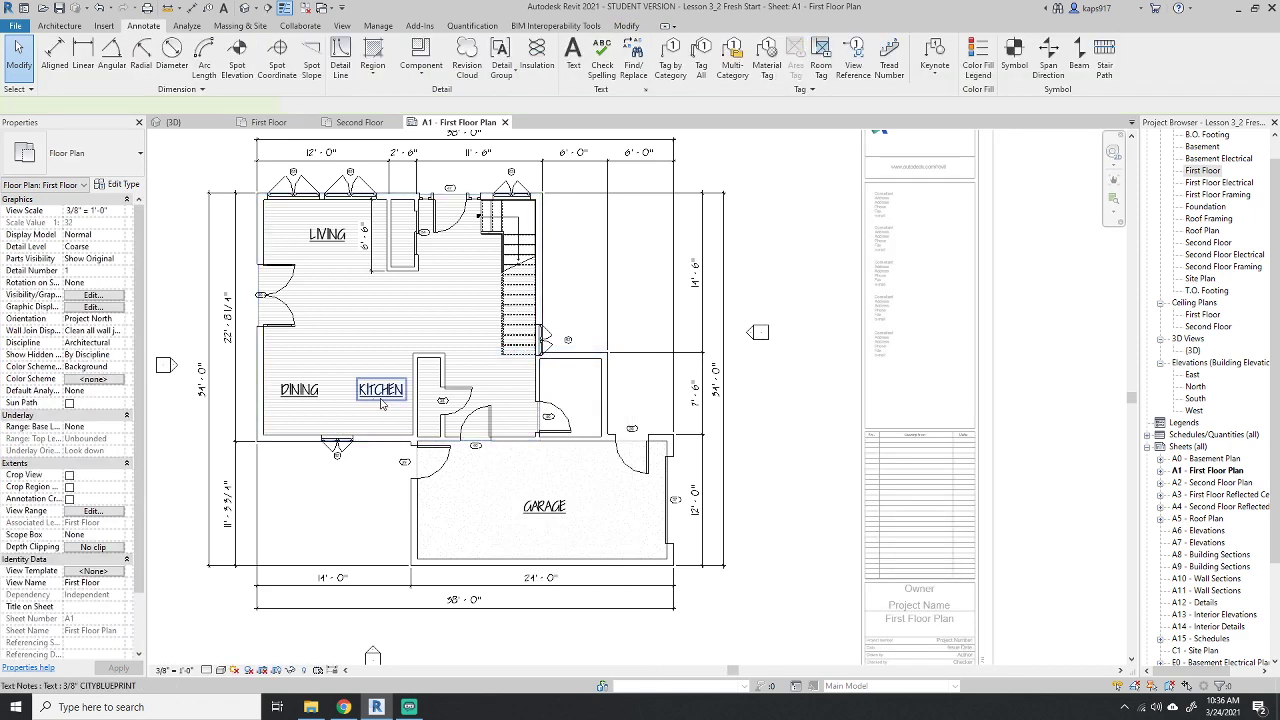
{"action": "left_click", "coordinate": [380, 400]}
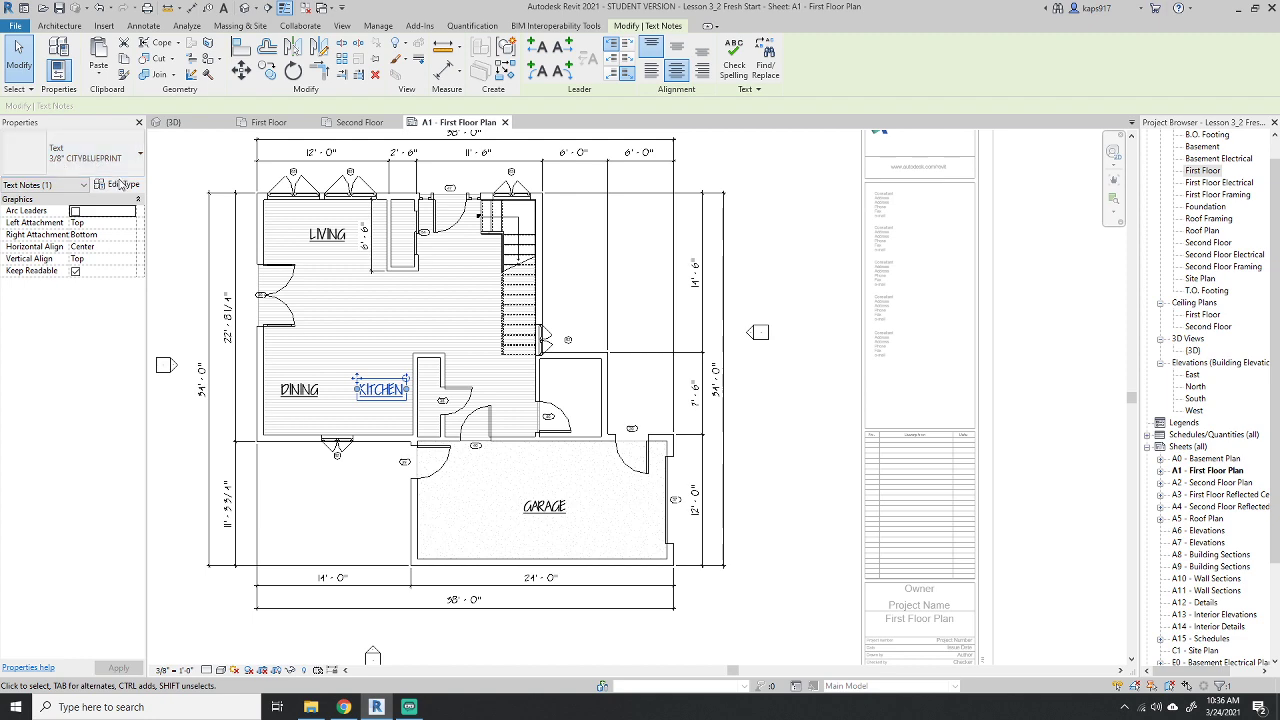
{"action": "left_click", "coordinate": [117, 187]}
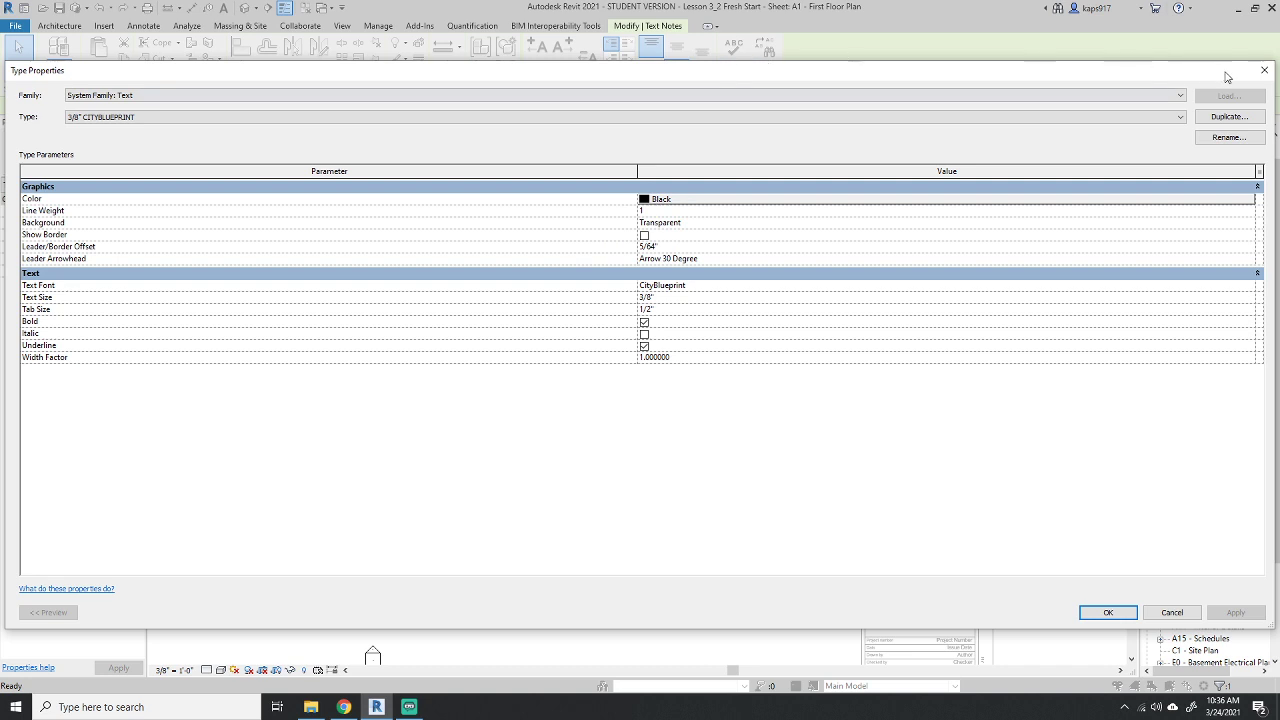
{"action": "left_click", "coordinate": [1264, 70]}
{"action": "scroll", "coordinate": [770, 340], "scroll_direction": "down", "scroll_amount": 3}
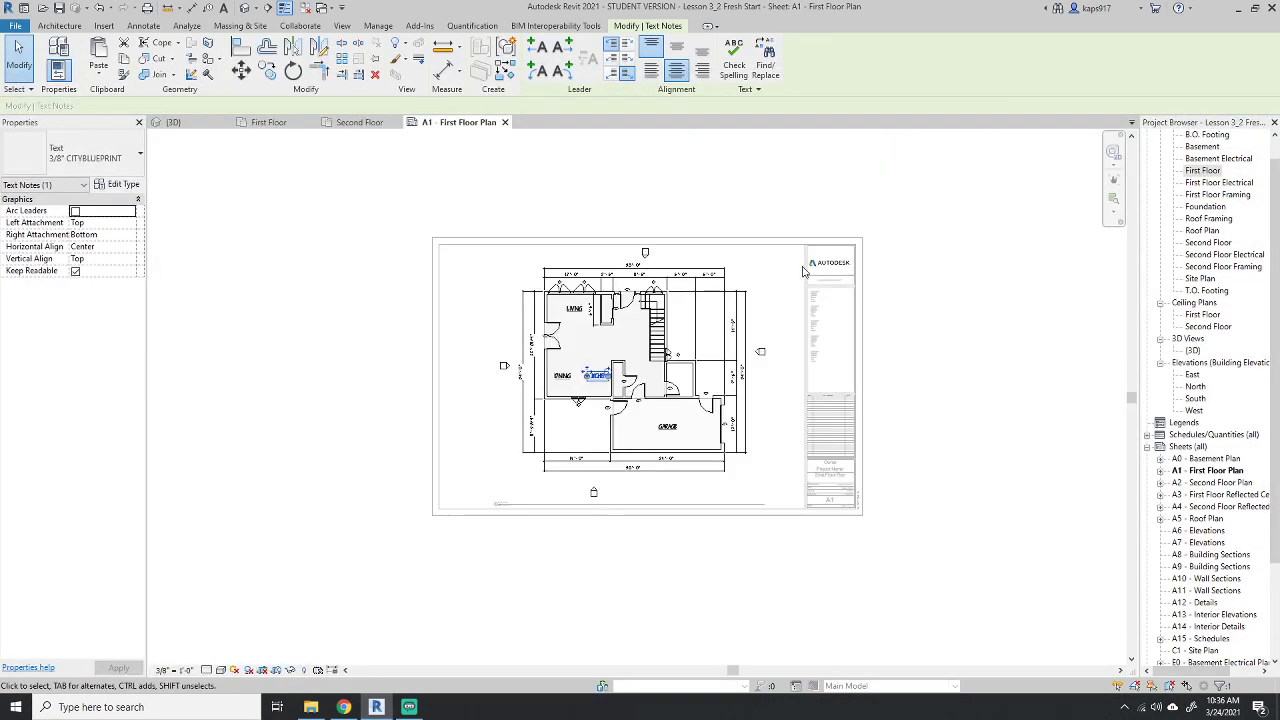
{"action": "scroll", "coordinate": [489, 292], "scroll_direction": "up", "scroll_amount": 5}
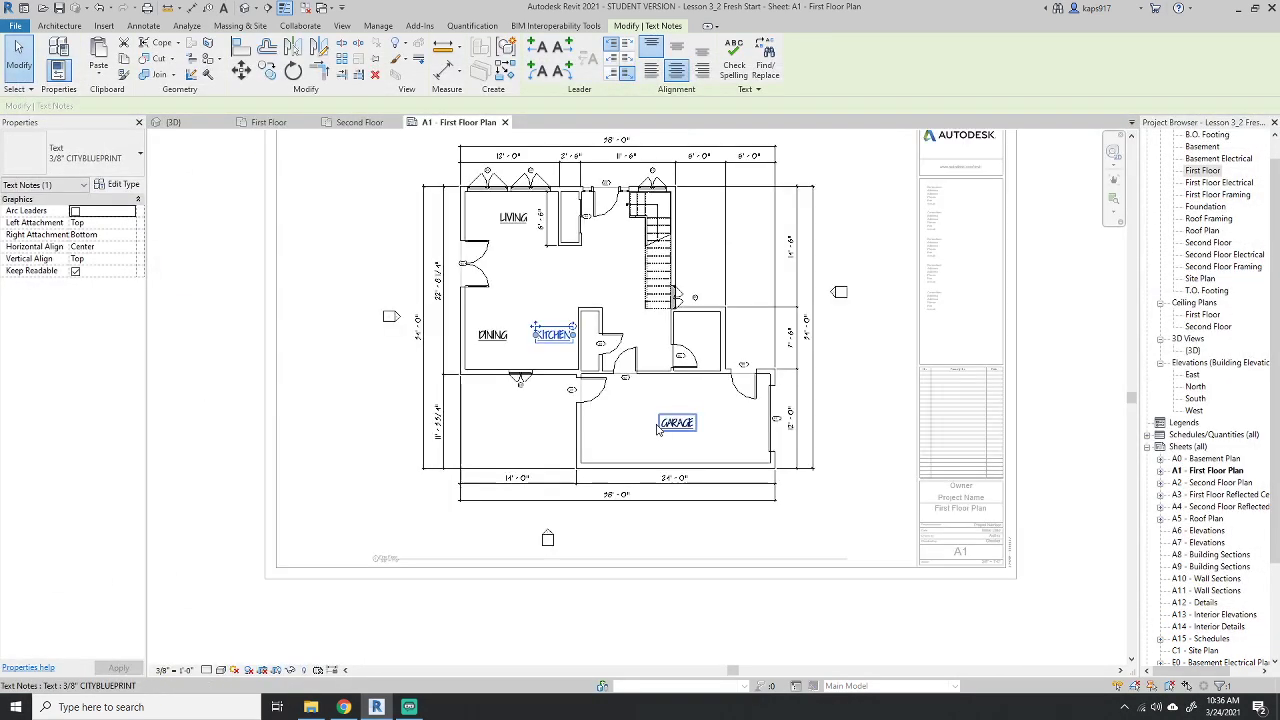
Review the duplicate option, text size and font in the KITCHEN label's text type, and close the properties without changes.
{"action": "left_click", "coordinate": [118, 186]}
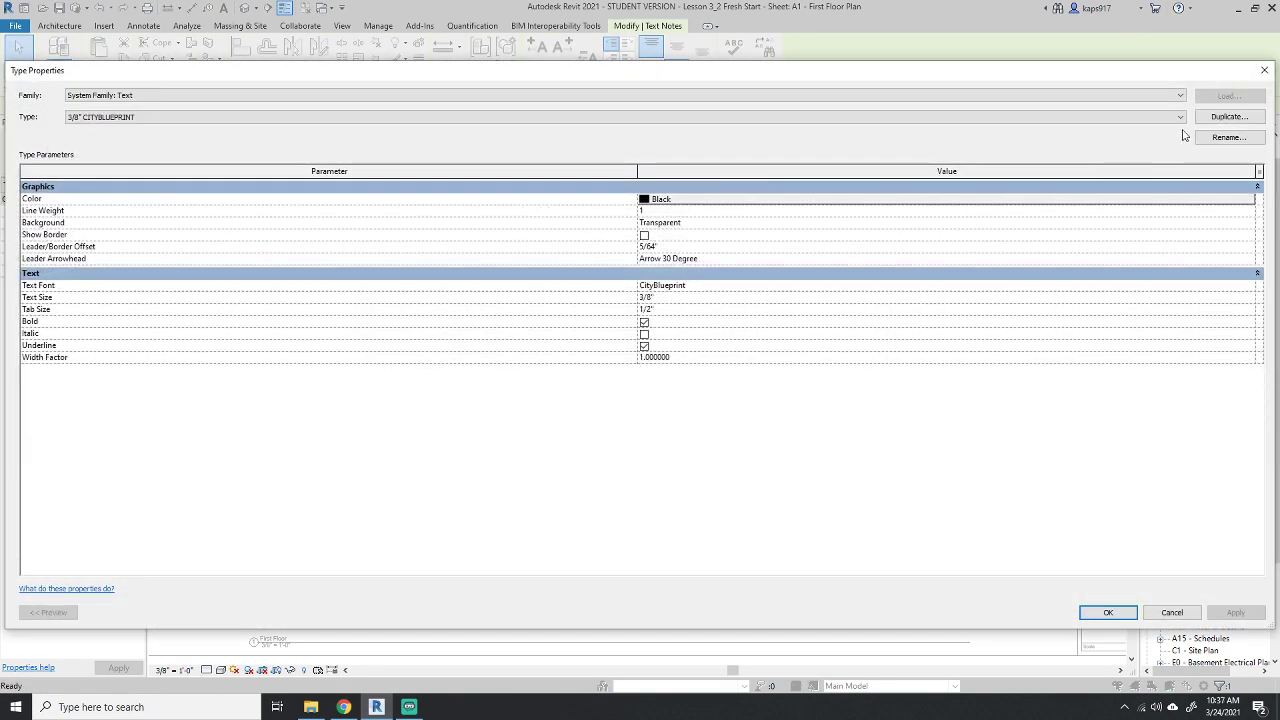
{"action": "left_click", "coordinate": [1228, 116]}
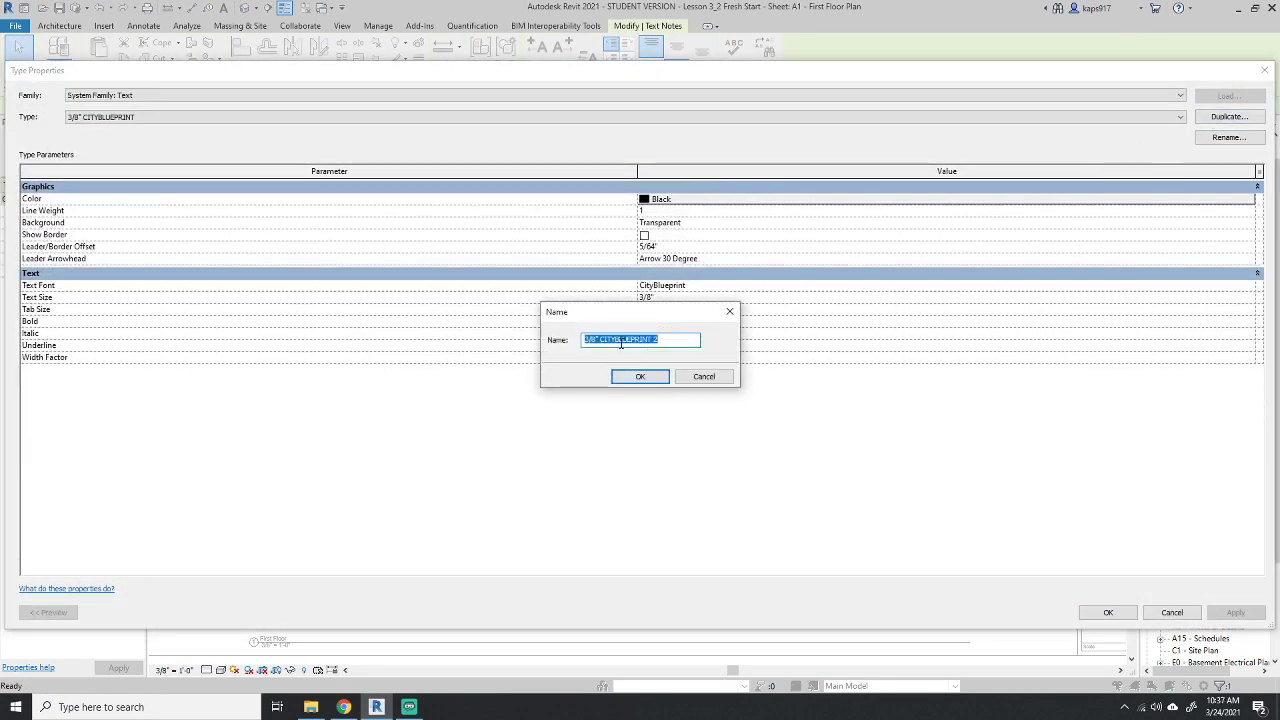
{"action": "left_click", "coordinate": [704, 376]}
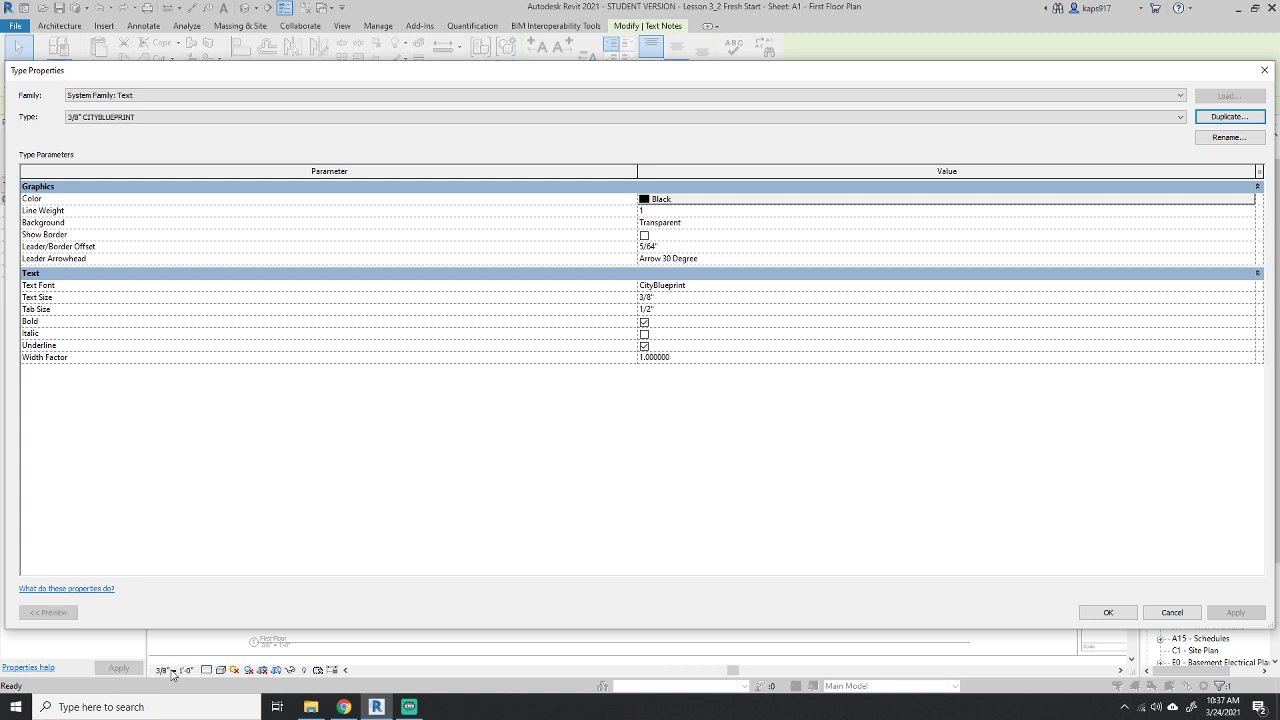
{"action": "left_click", "coordinate": [648, 298]}
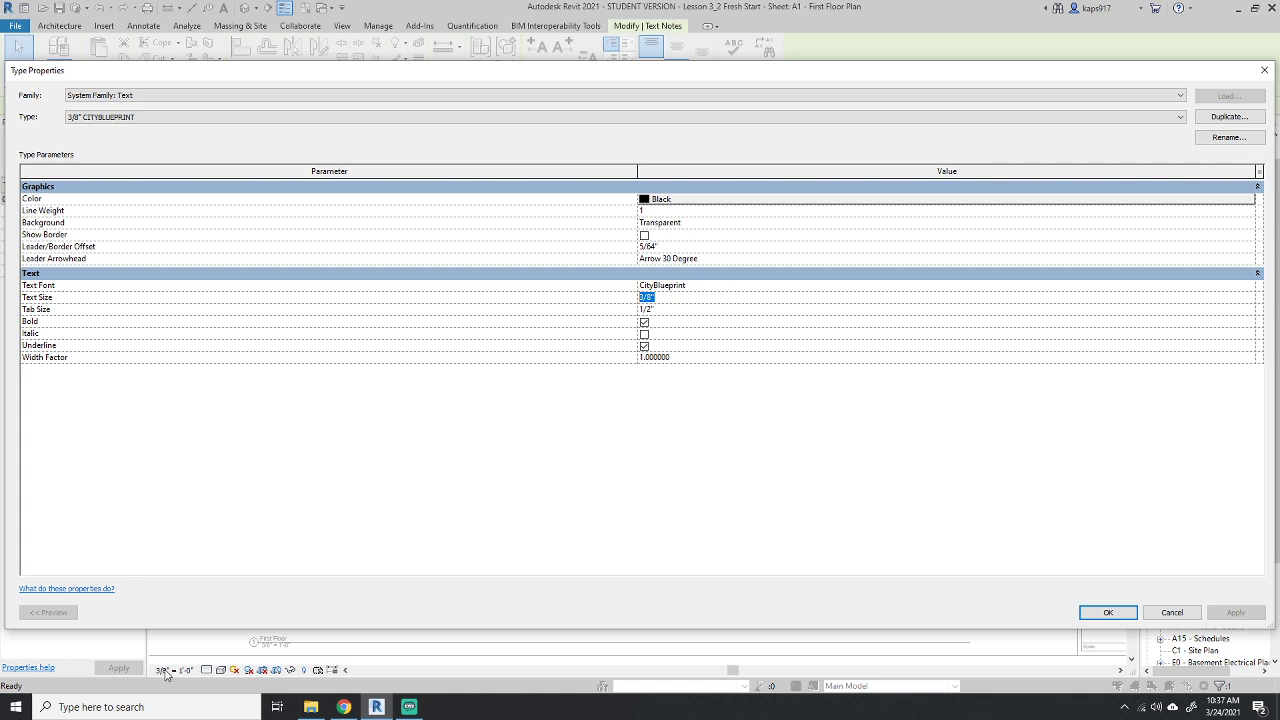
{"action": "left_click", "coordinate": [634, 287]}
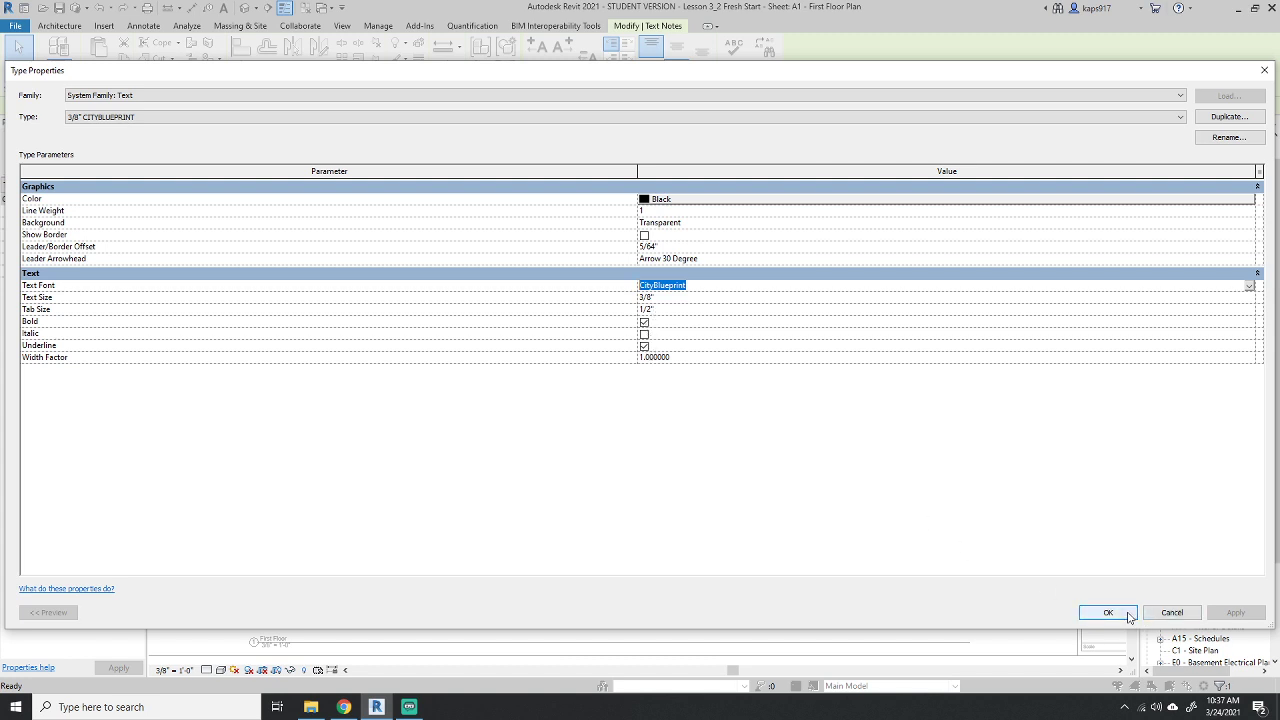
{"action": "left_click", "coordinate": [1169, 616]}
Select the whole floor plan, filter the selection to Text Notes only, and clear the selection again.
{"action": "scroll", "coordinate": [516, 418], "scroll_direction": "down", "scroll_amount": 3}
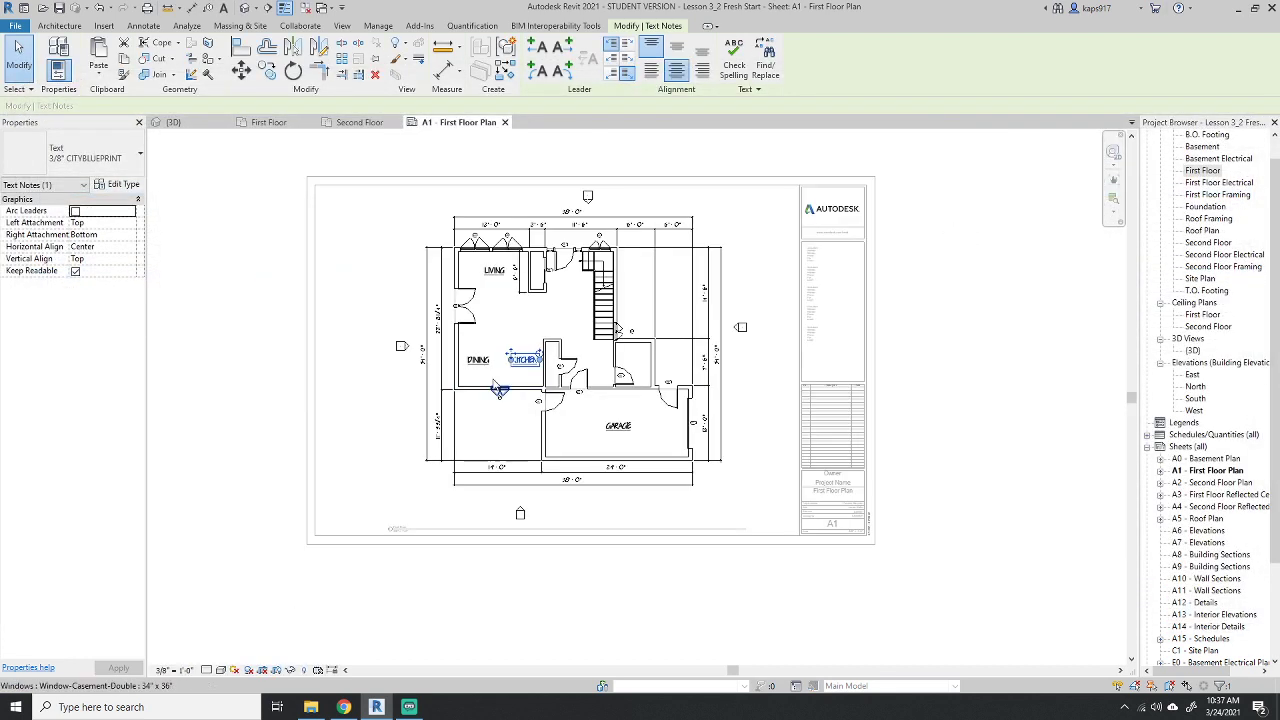
{"action": "left_click_drag", "start_coordinate": [386, 210], "coordinate": [780, 534]}
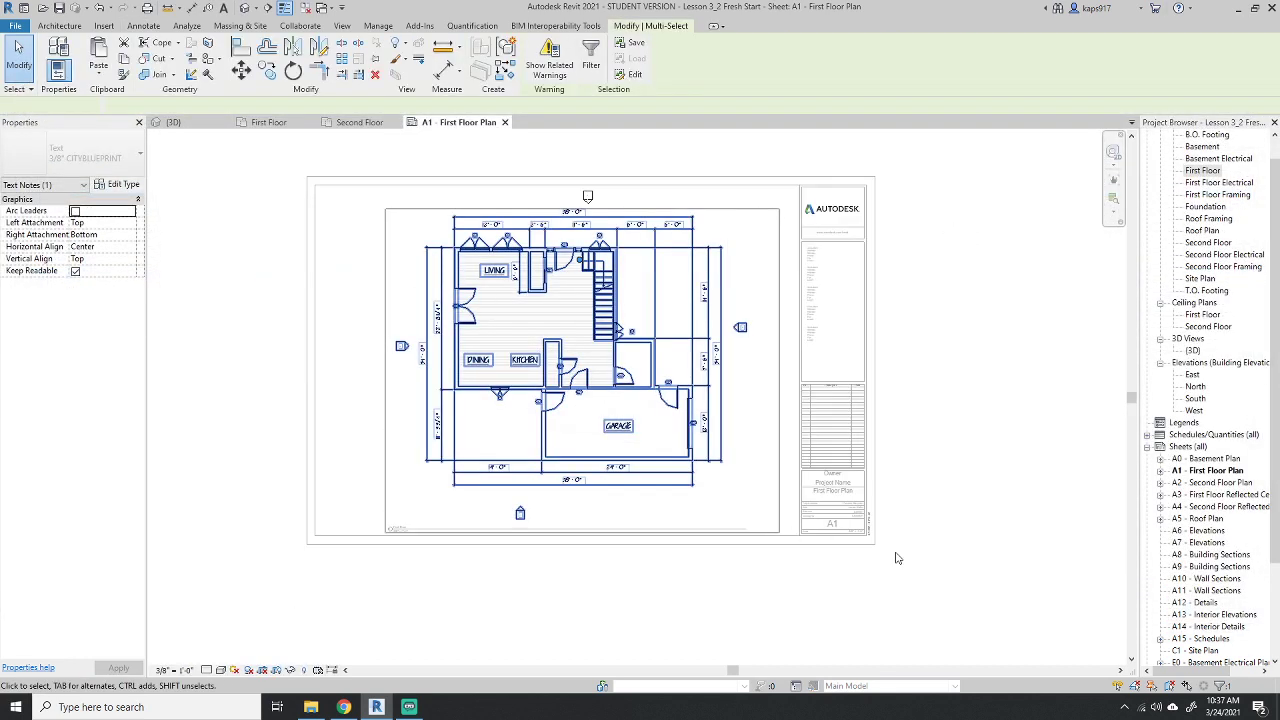
{"action": "left_click", "coordinate": [1222, 686]}
{"action": "left_click", "coordinate": [726, 288]}
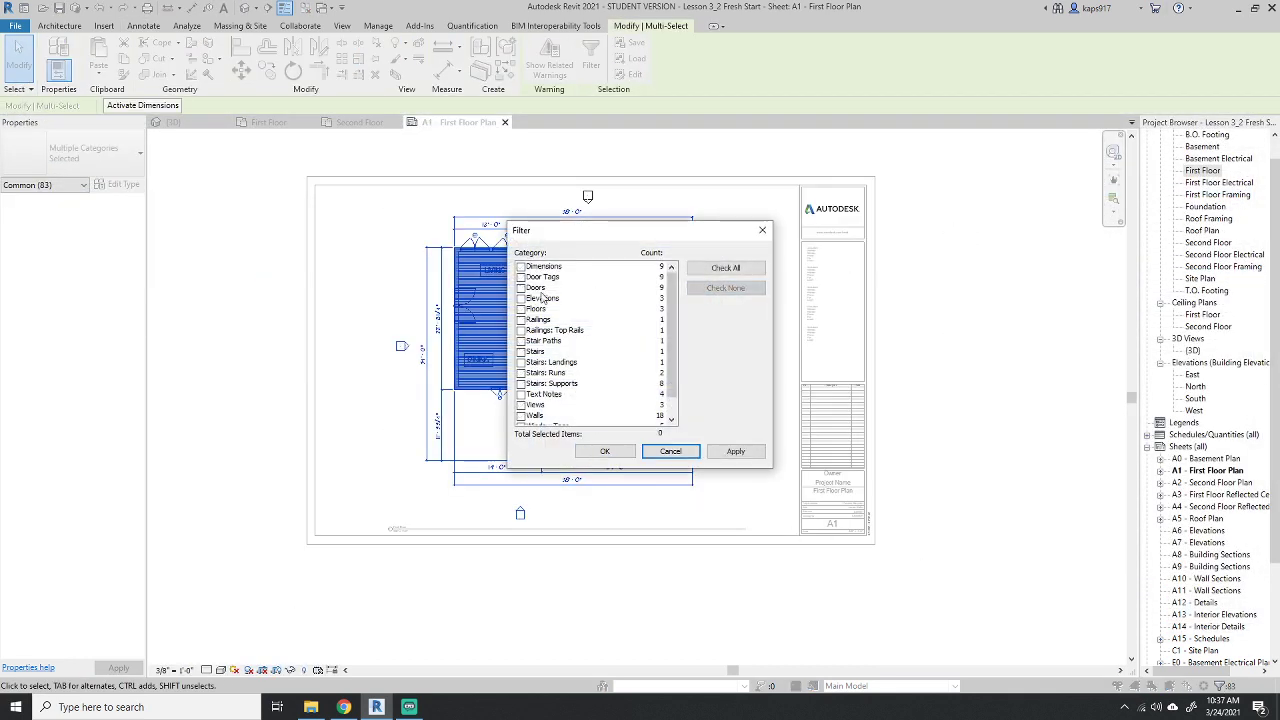
{"action": "left_click", "coordinate": [520, 394]}
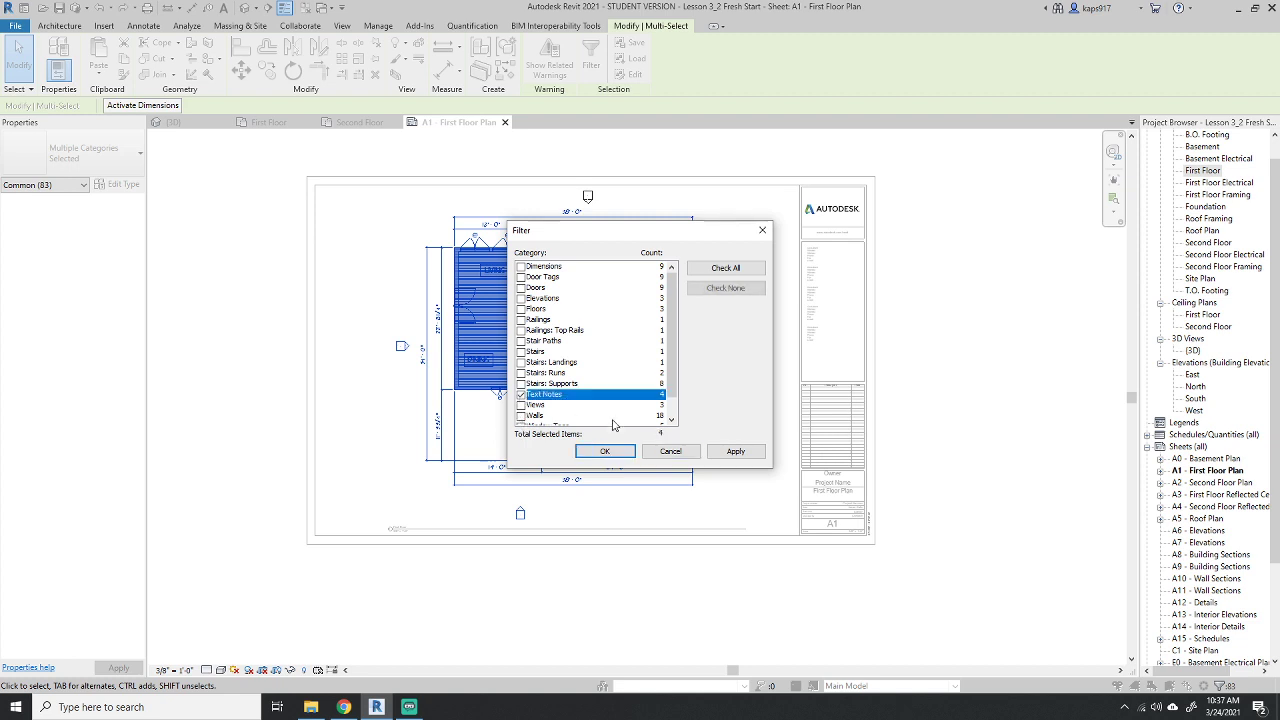
{"action": "left_click", "coordinate": [735, 451]}
{"action": "left_click", "coordinate": [605, 451]}
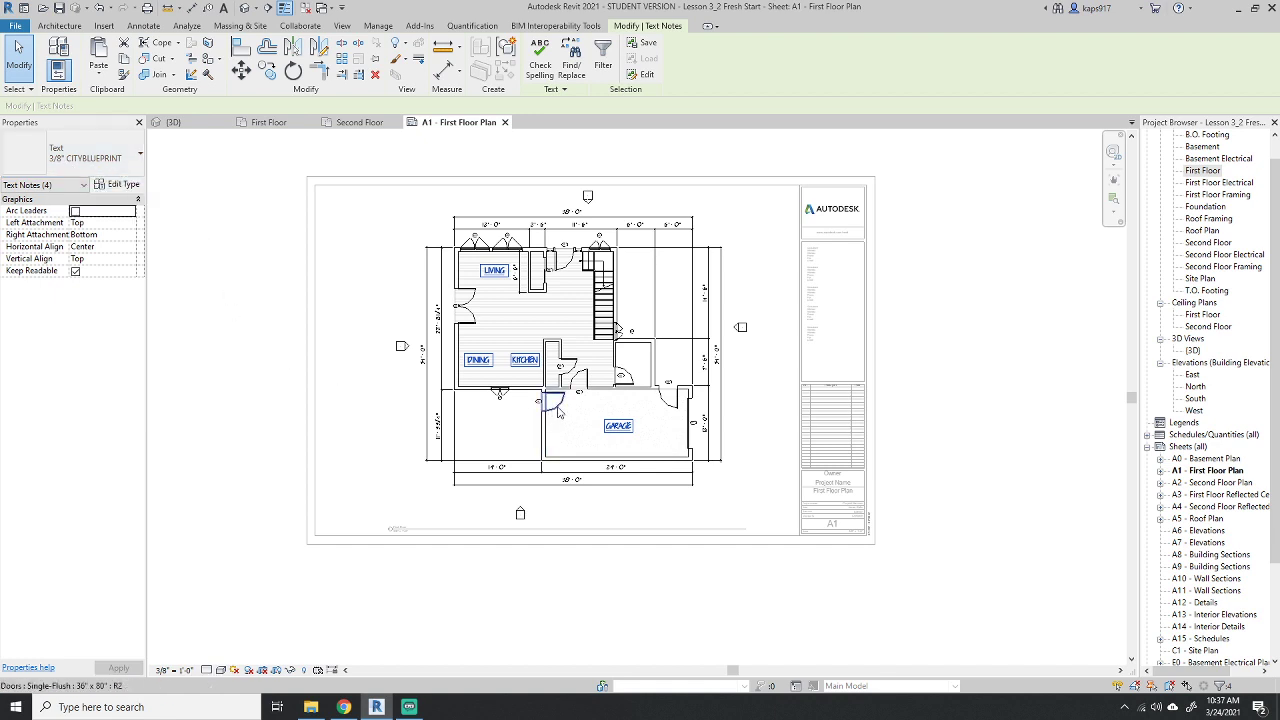
{"action": "key", "text": "Escape"}
{"action": "right_click", "coordinate": [512, 440]}
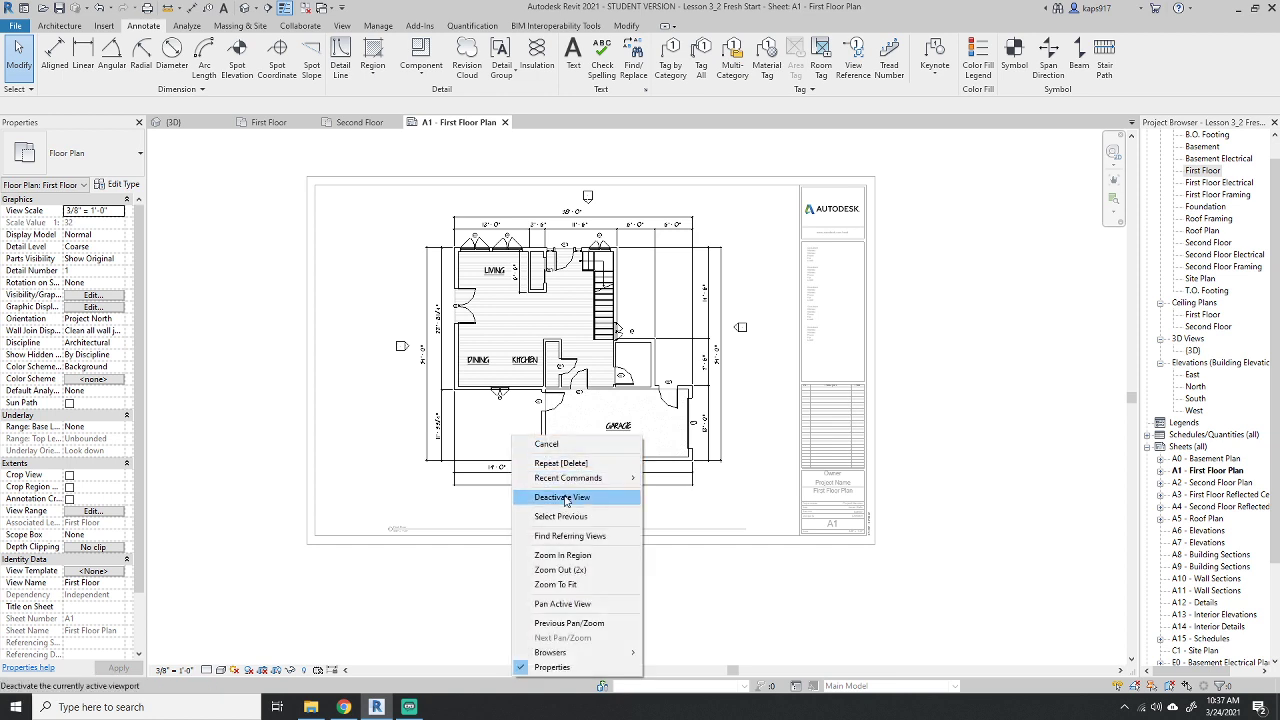
{"action": "left_click", "coordinate": [478, 436]}
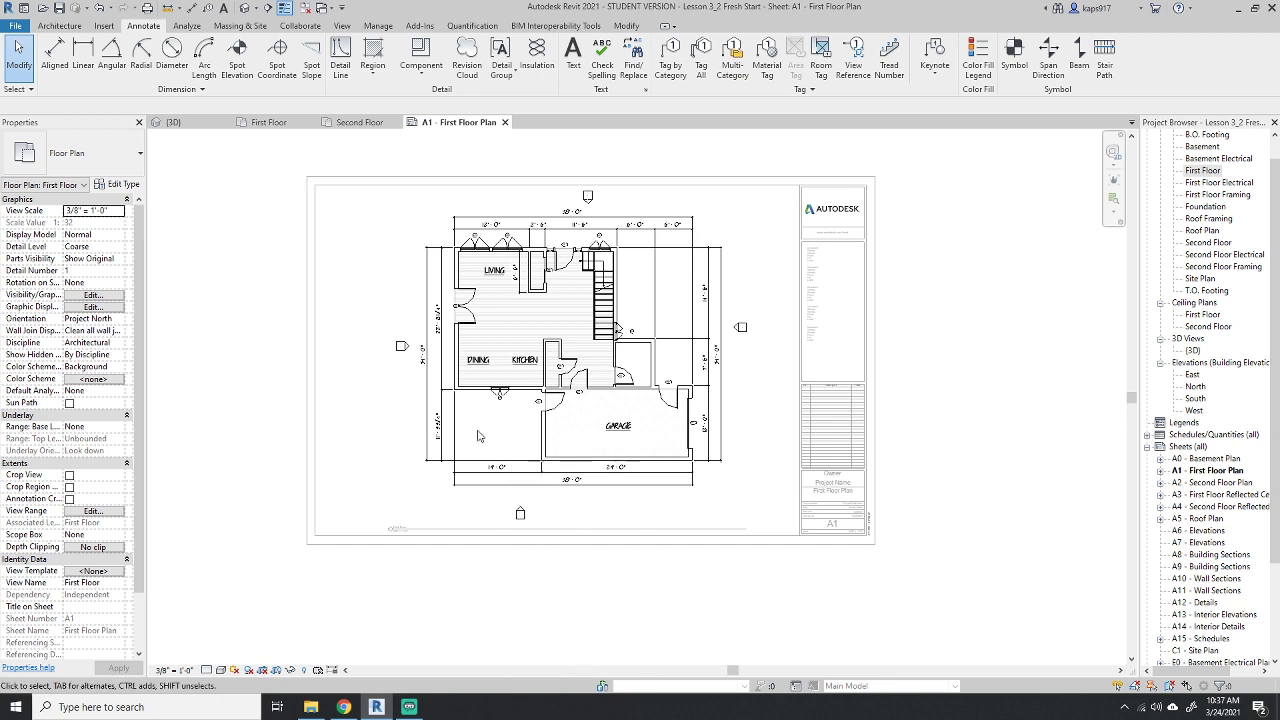
{"action": "left_click", "coordinate": [514, 218]}
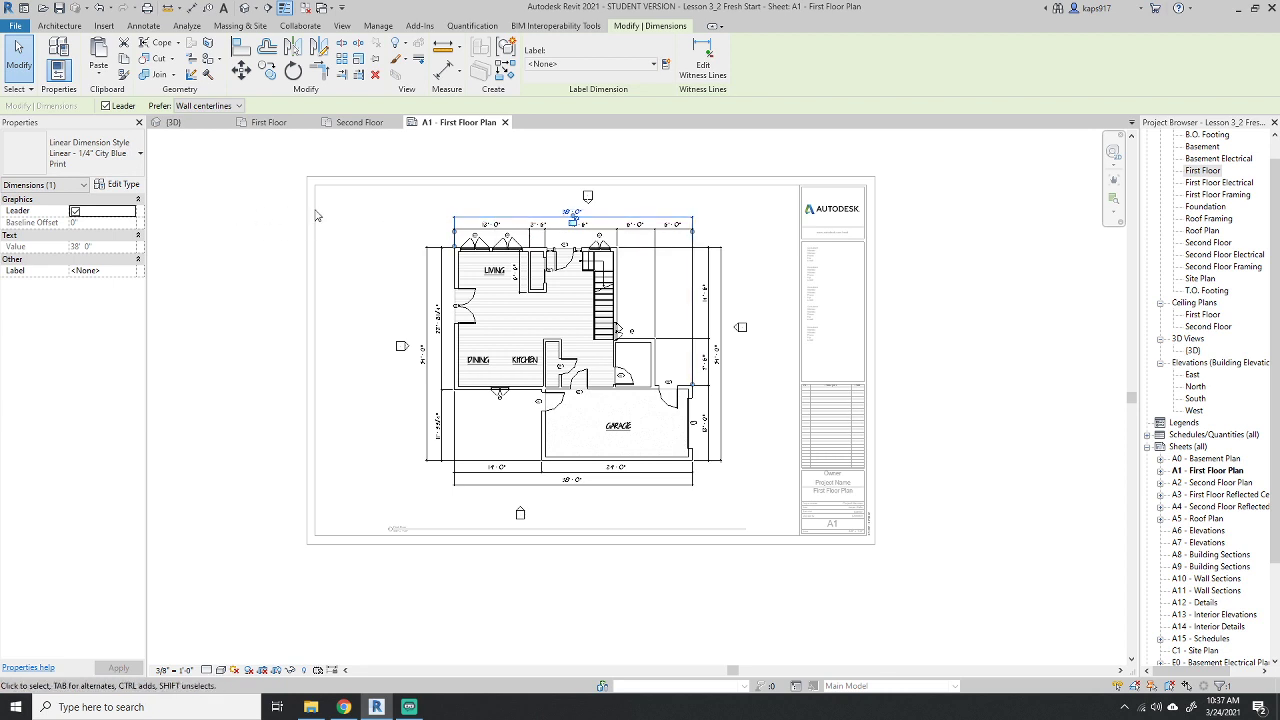
{"action": "left_click_drag", "start_coordinate": [372, 195], "coordinate": [950, 528]}
{"action": "left_click", "coordinate": [1224, 686]}
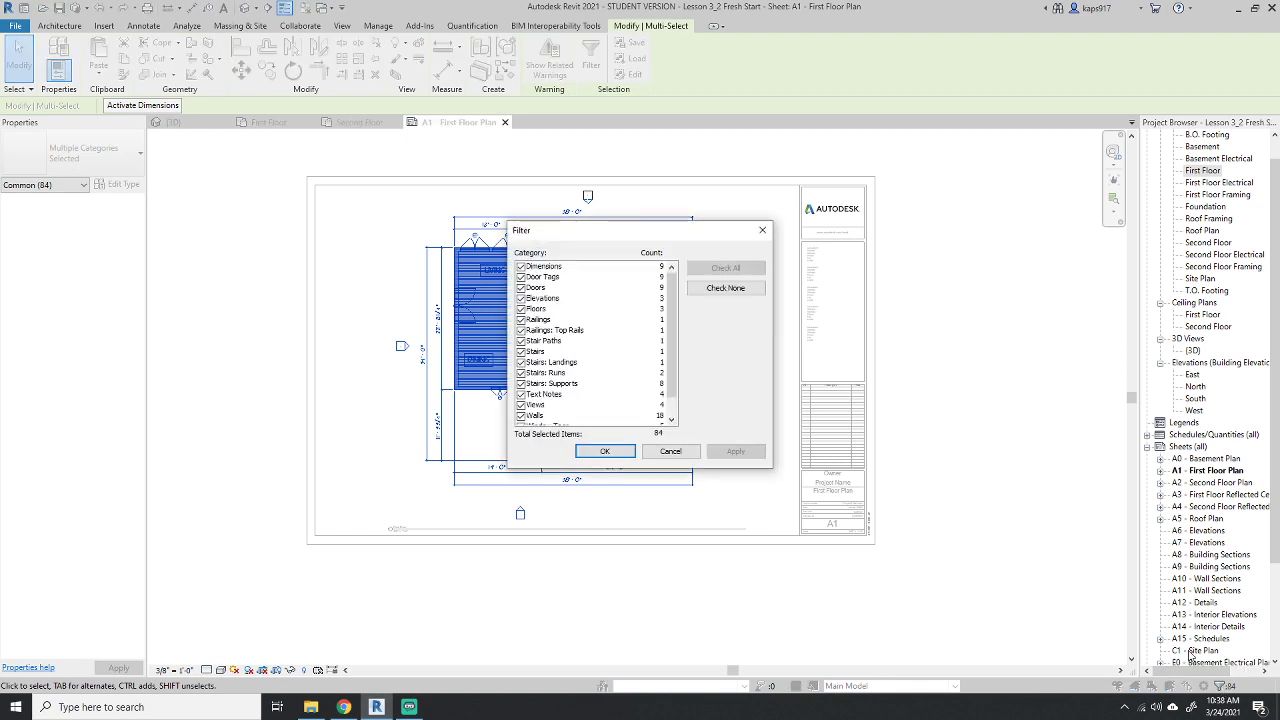
{"action": "left_click", "coordinate": [671, 451]}
Select the entire floor plan and filter the selection so that only Dimensions stay selected.
{"action": "left_click_drag", "start_coordinate": [328, 144], "coordinate": [804, 578]}
{"action": "left_click", "coordinate": [1226, 687]}
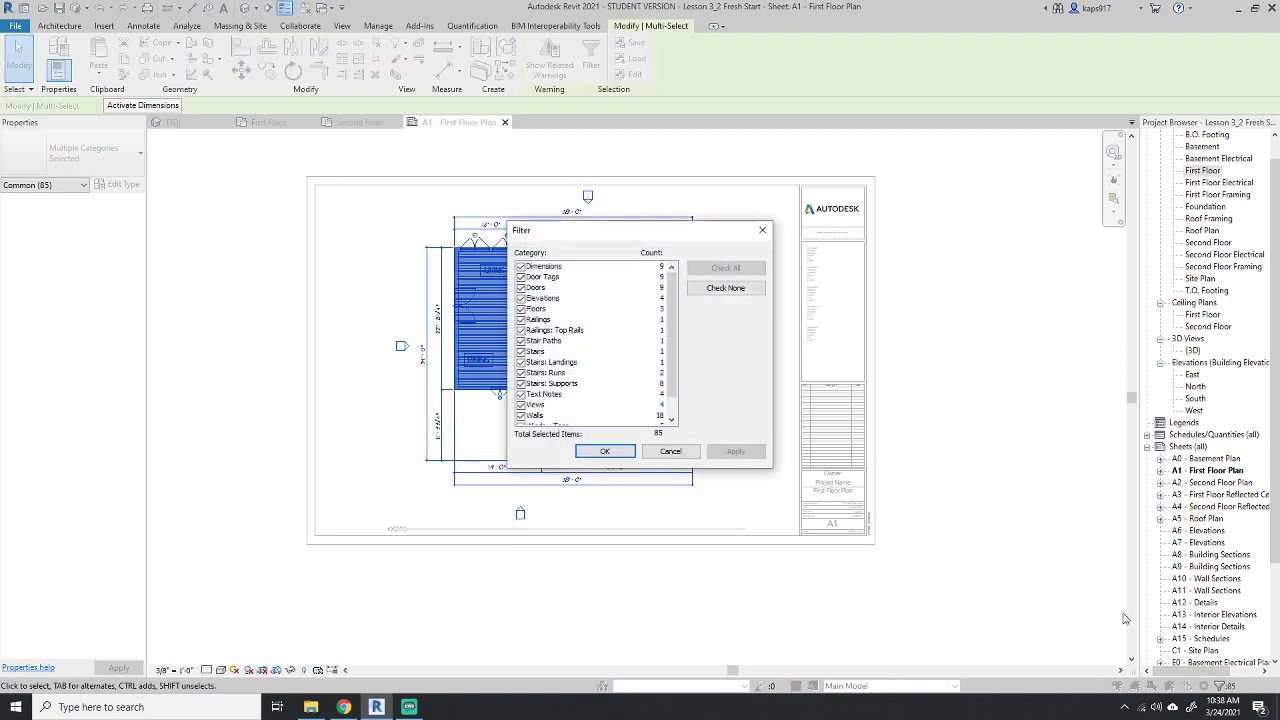
{"action": "left_click", "coordinate": [725, 288]}
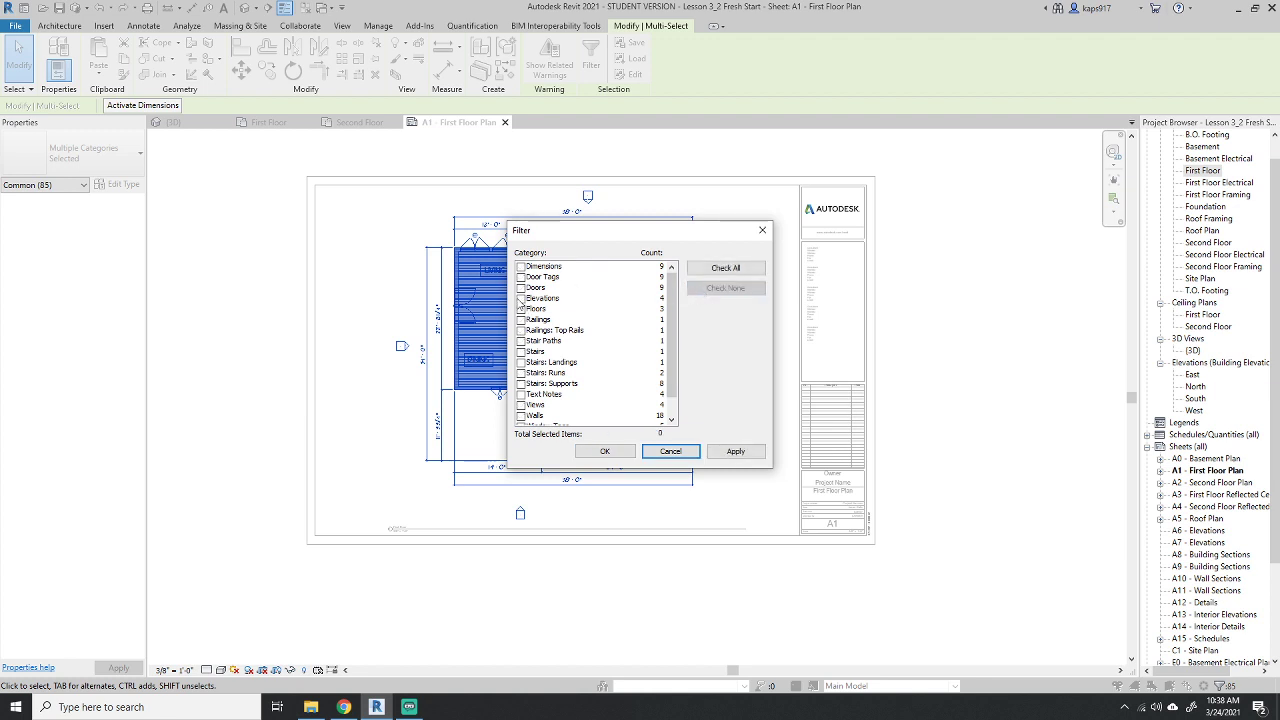
{"action": "left_click", "coordinate": [520, 266]}
{"action": "left_click", "coordinate": [735, 451]}
{"action": "left_click", "coordinate": [604, 451]}
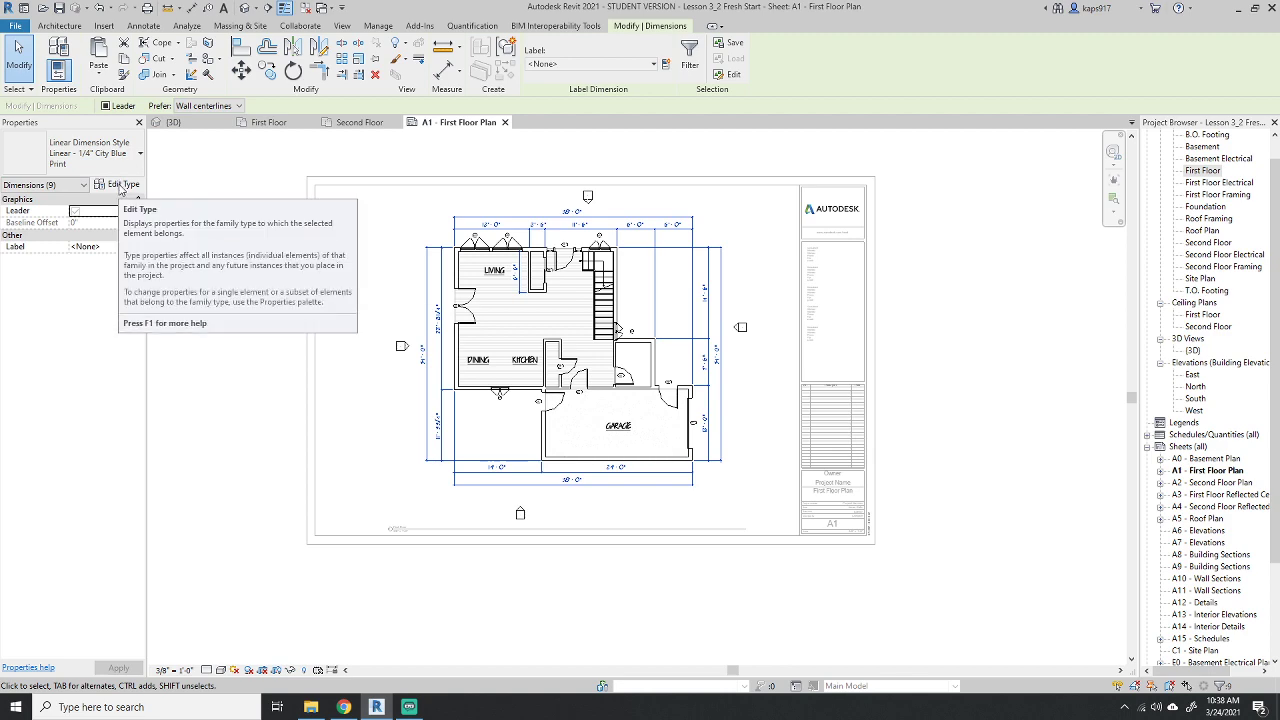
Review the selected dimensions' type properties and duplicate option, and close them without creating a new type.
{"action": "left_click", "coordinate": [120, 186]}
{"action": "left_click", "coordinate": [1229, 117]}
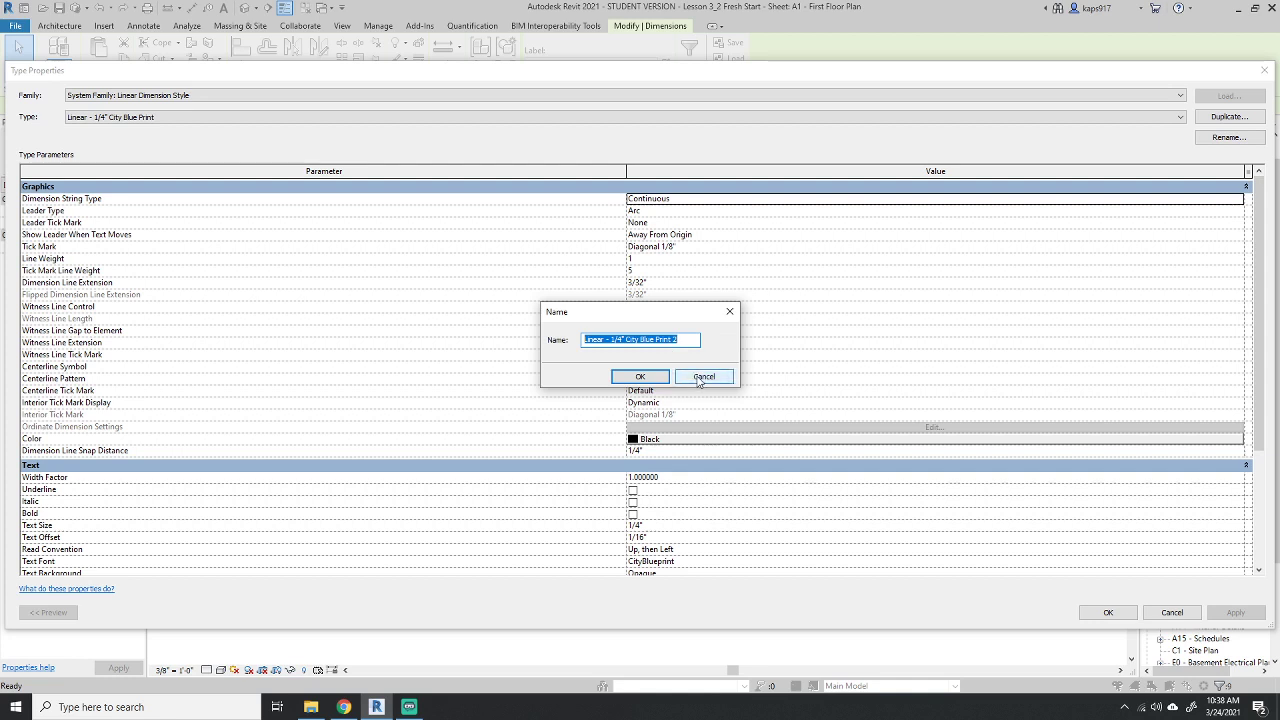
{"action": "left_click", "coordinate": [703, 377]}
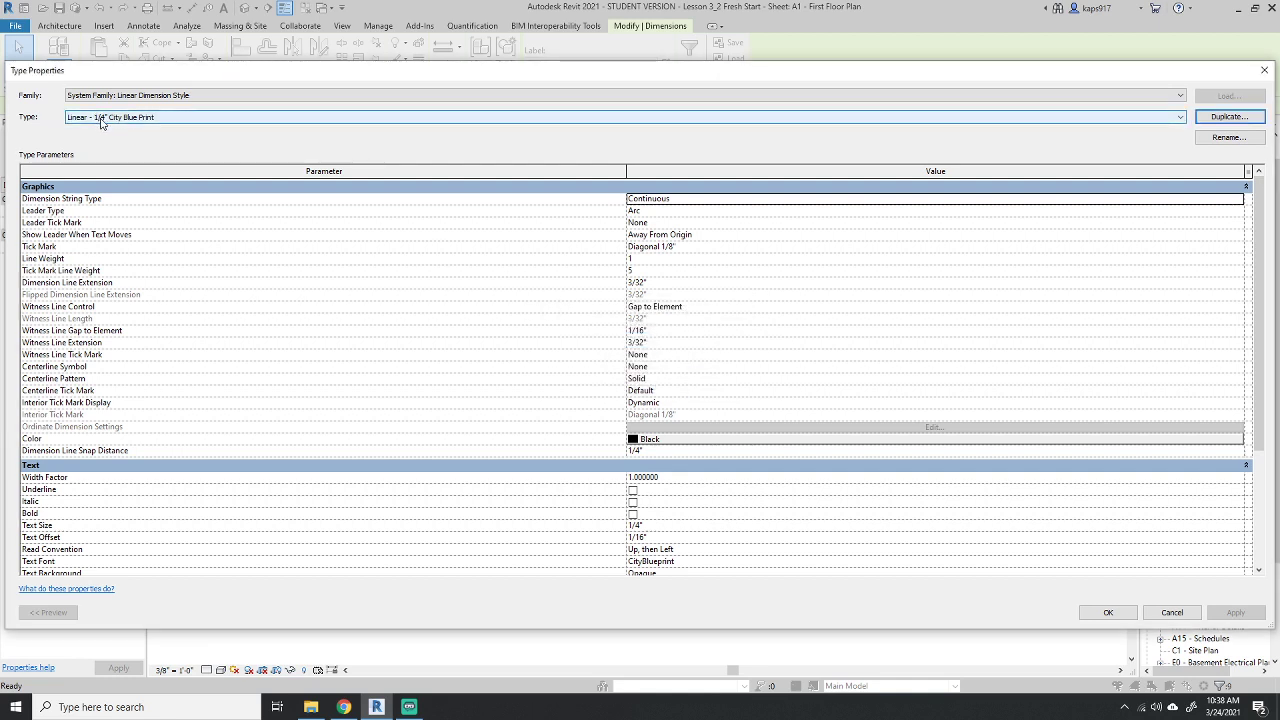
{"action": "left_click", "coordinate": [1264, 70]}
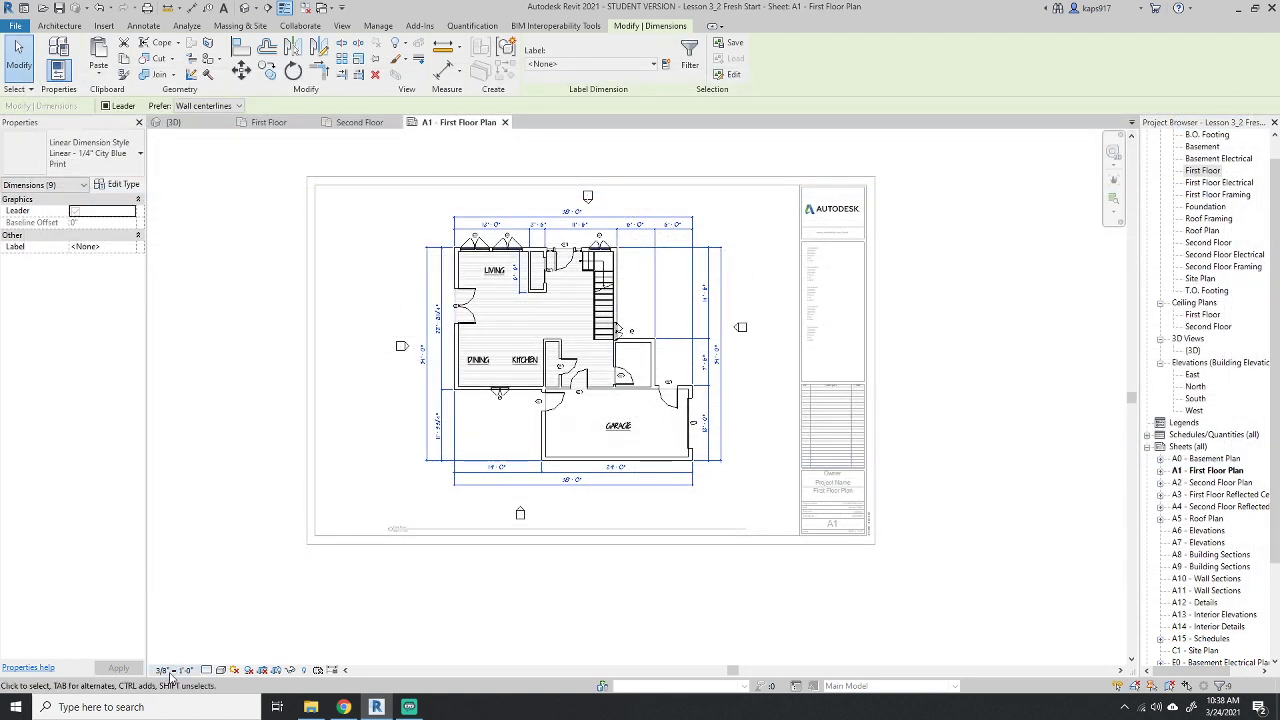
Check the available view scales for the active floor plan without picking one, and clear the dimension selection.
{"action": "left_click", "coordinate": [175, 670]}
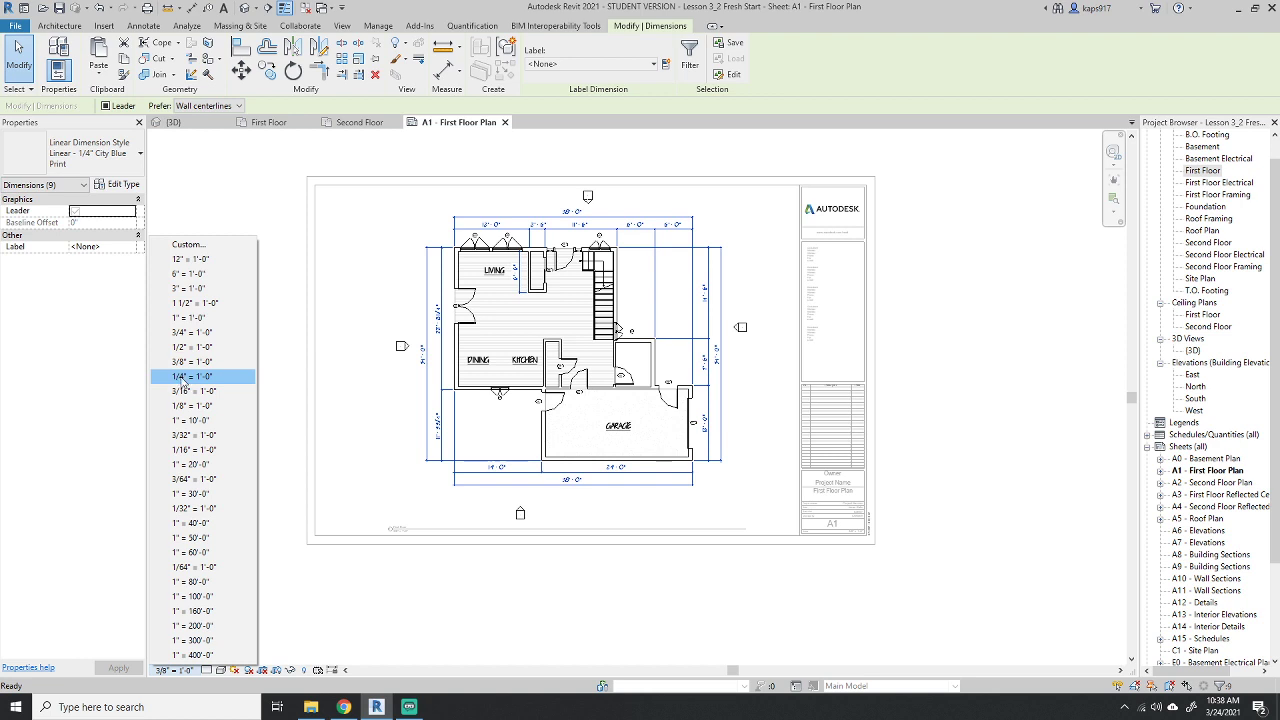
{"action": "right_click", "coordinate": [334, 259]}
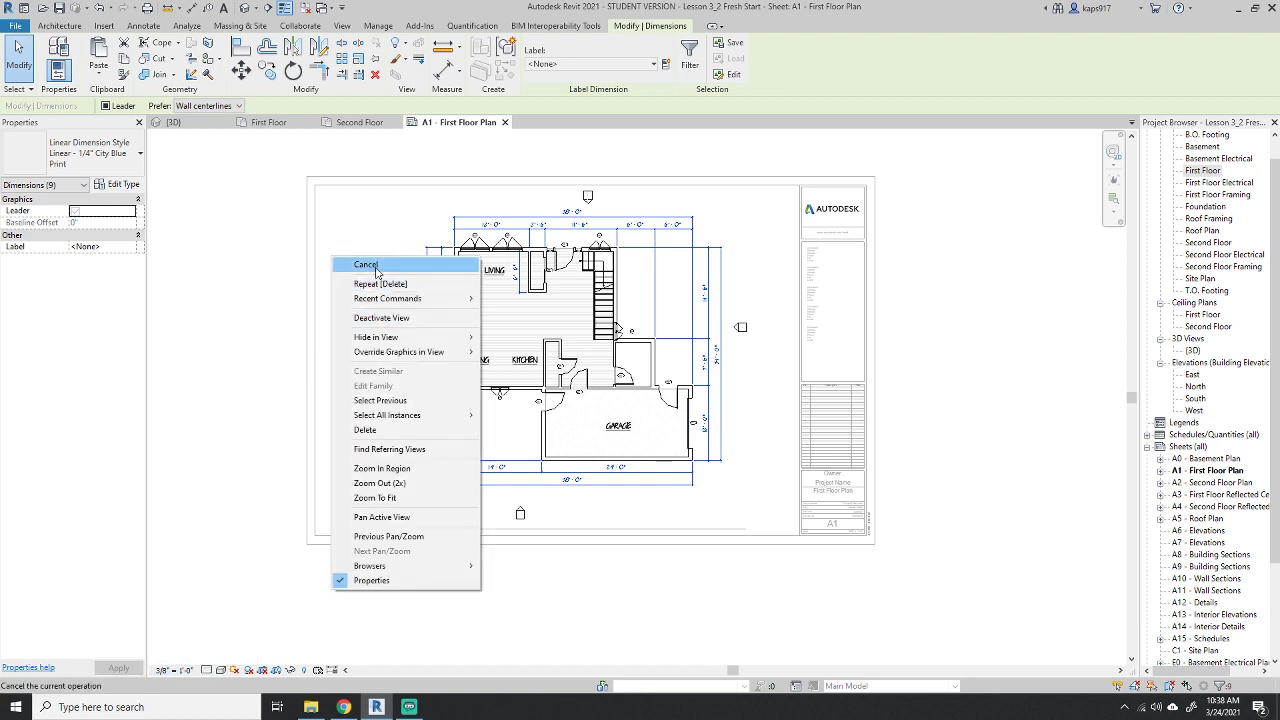
{"action": "left_click", "coordinate": [376, 270]}
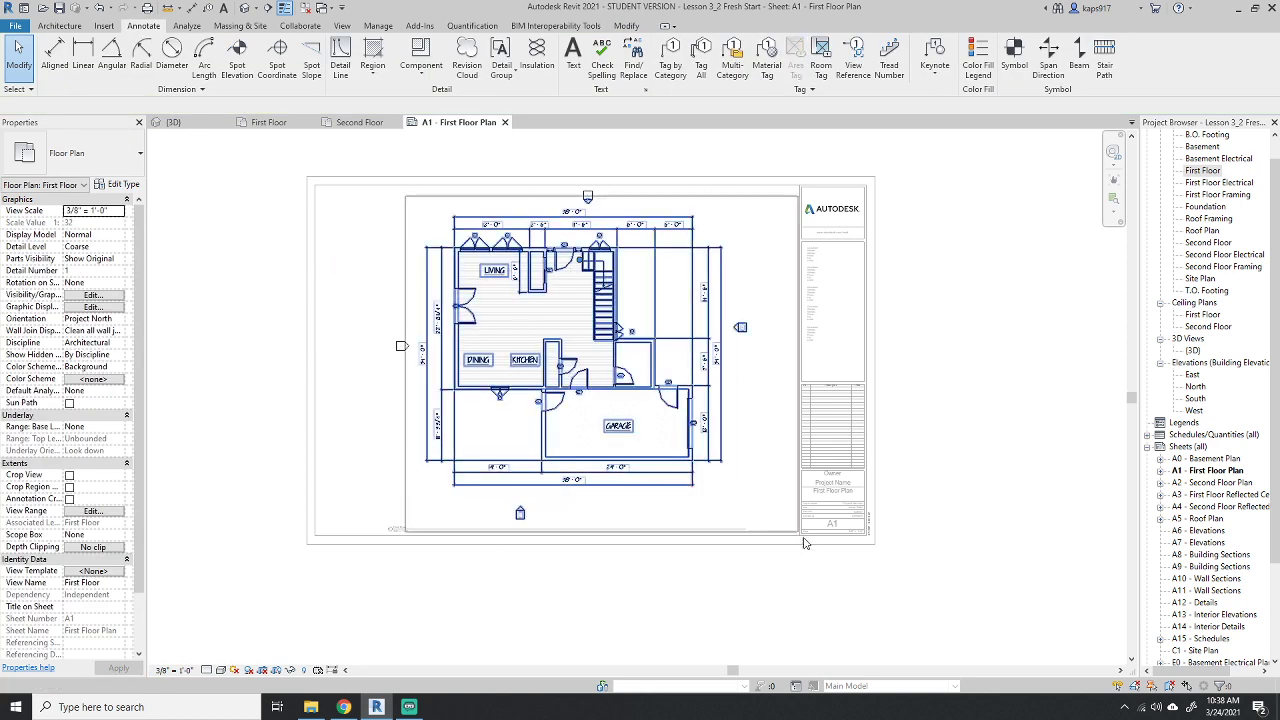
Reselect everything in the floor plan and filter the selection down to Dimensions only.
{"action": "left_click_drag", "start_coordinate": [805, 543], "coordinate": [406, 196]}
{"action": "left_click", "coordinate": [602, 686]}
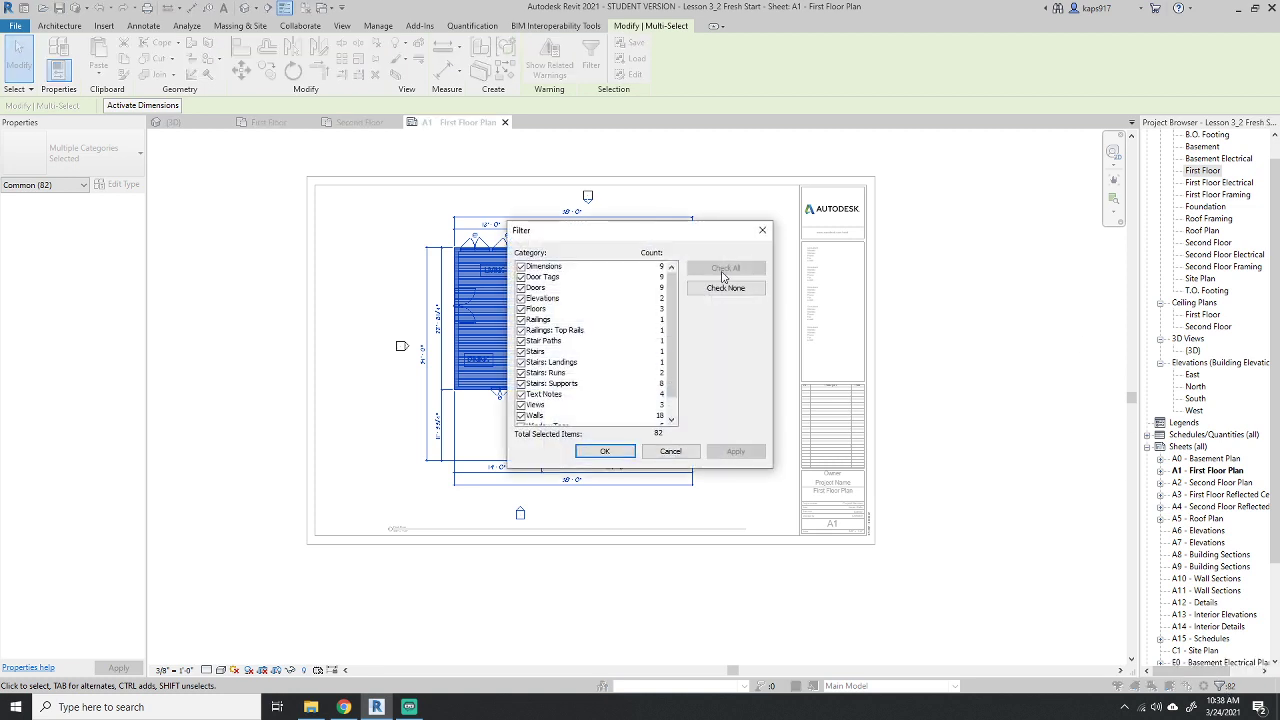
{"action": "left_click", "coordinate": [725, 288]}
{"action": "left_click", "coordinate": [521, 266]}
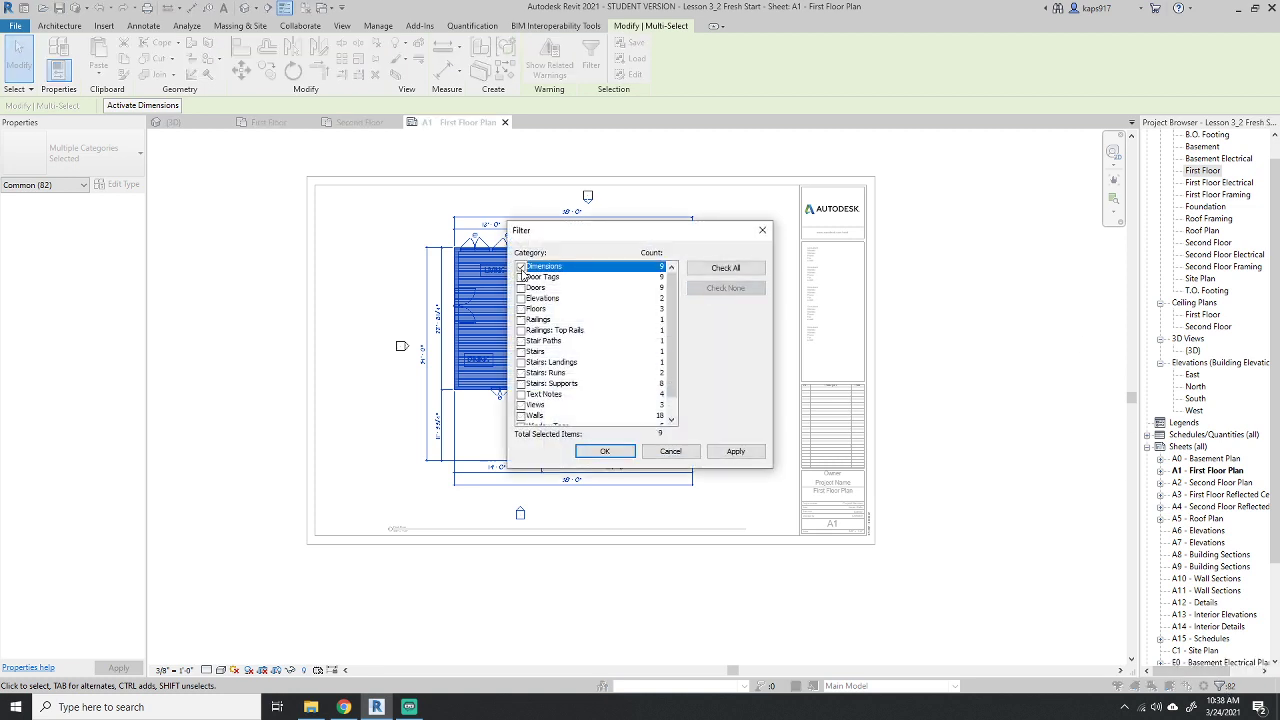
{"action": "left_click", "coordinate": [605, 451]}
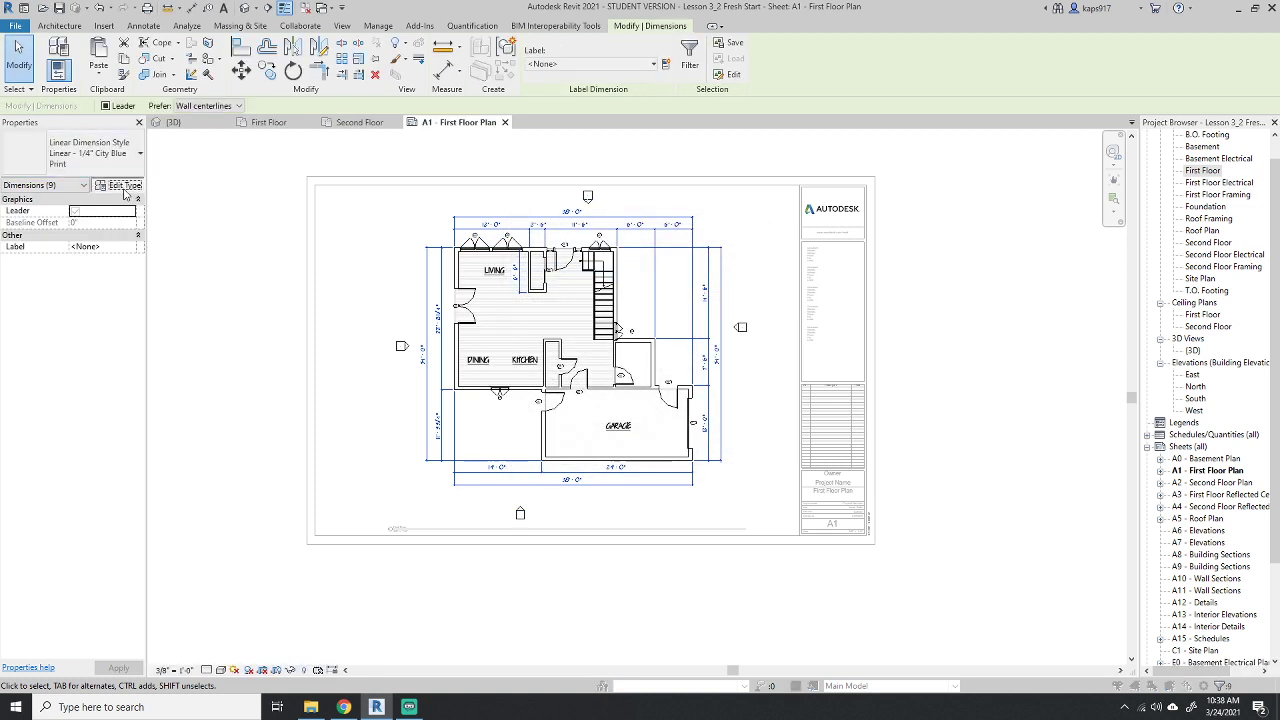
Review the type name, text size and text font in the selected dimensions' type properties, and close them without changes.
{"action": "left_click", "coordinate": [121, 186]}
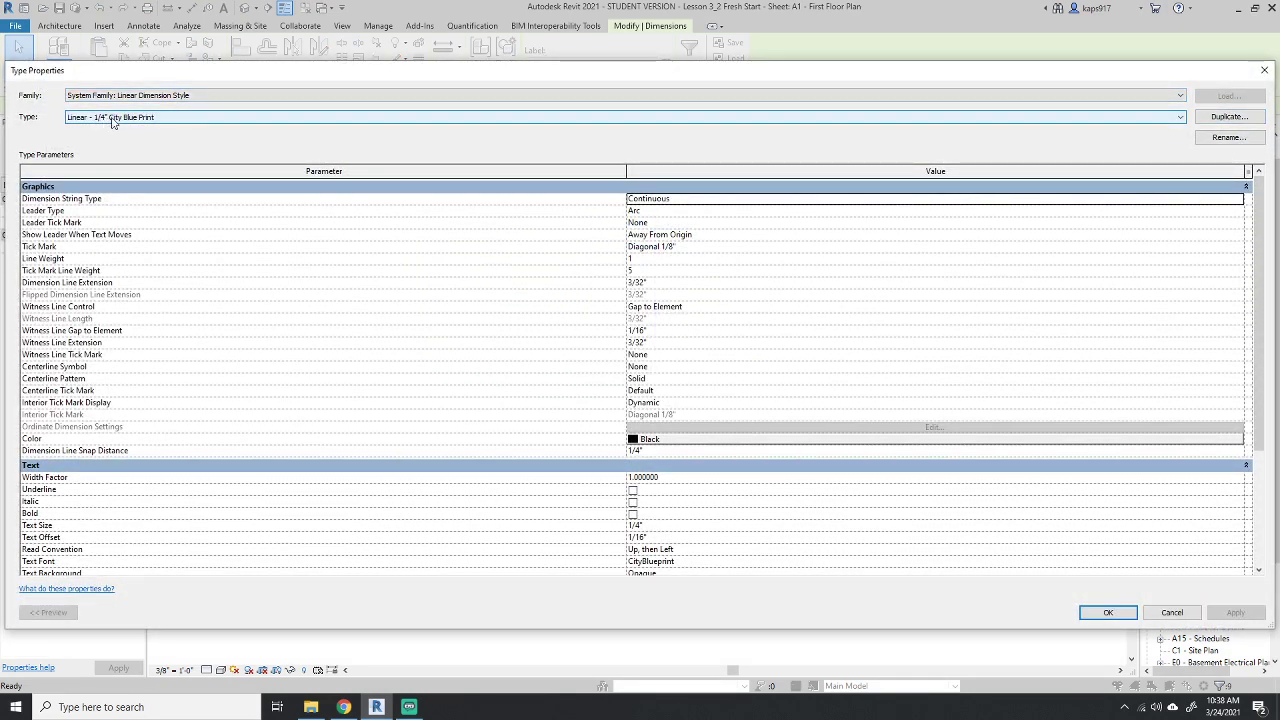
{"action": "scroll", "coordinate": [192, 517], "scroll_direction": "down", "scroll_amount": 3}
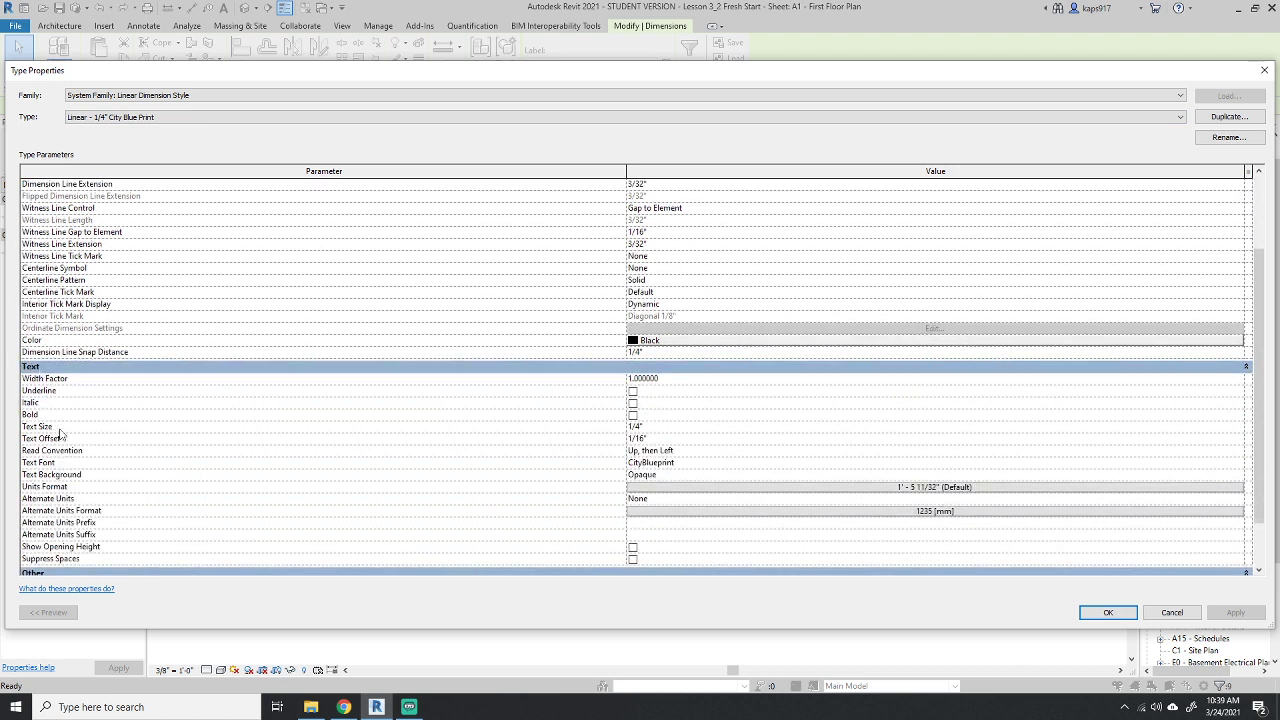
{"action": "left_click", "coordinate": [635, 426]}
{"action": "left_click", "coordinate": [659, 463]}
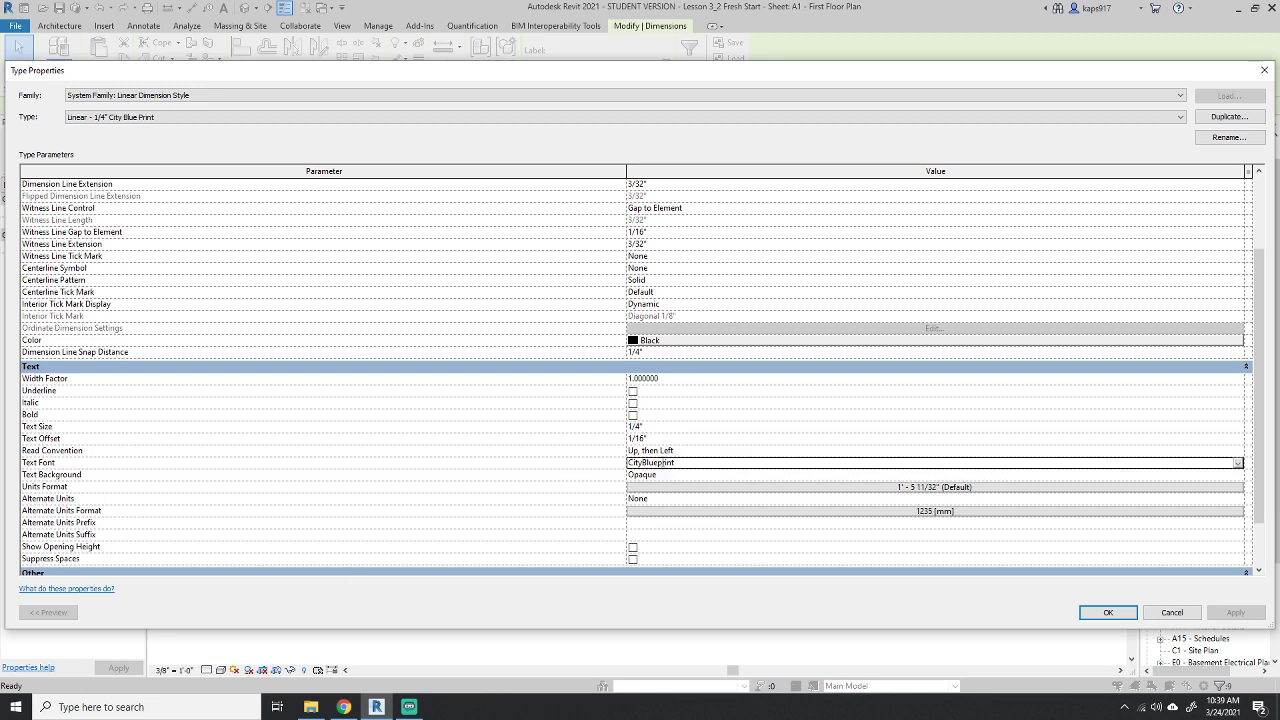
{"action": "double_click", "coordinate": [680, 463]}
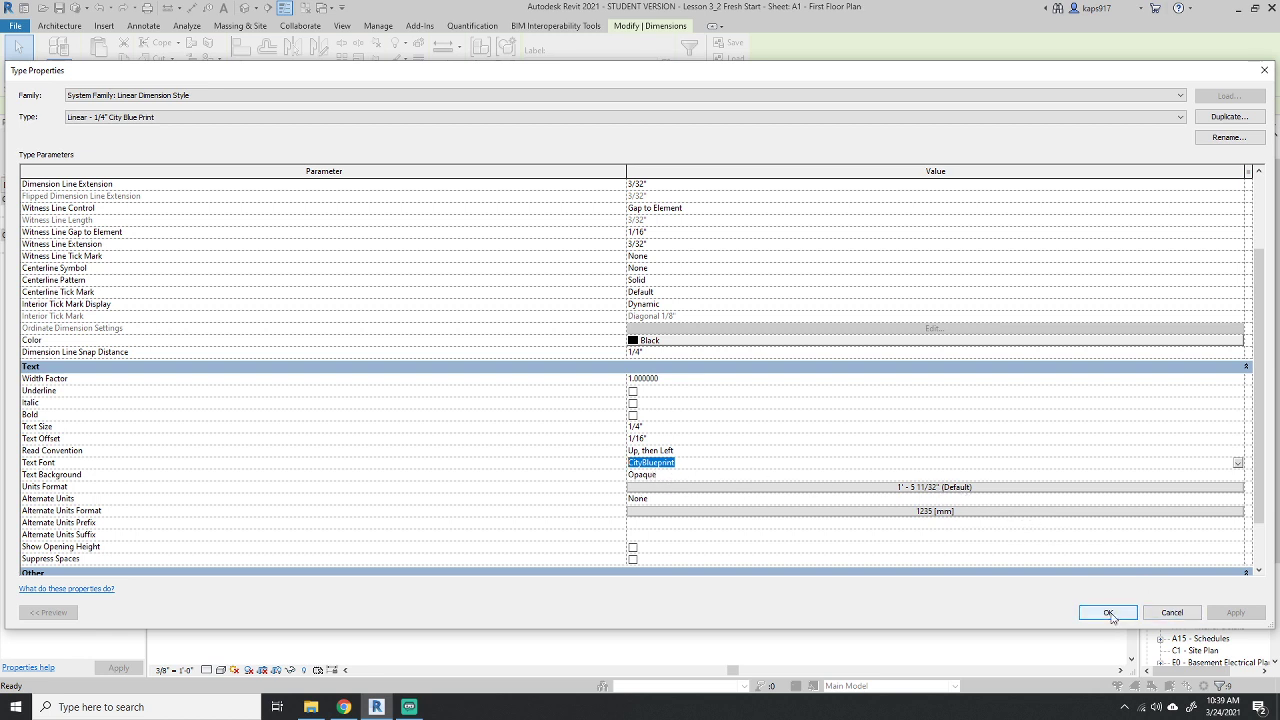
{"action": "left_click", "coordinate": [1108, 613]}
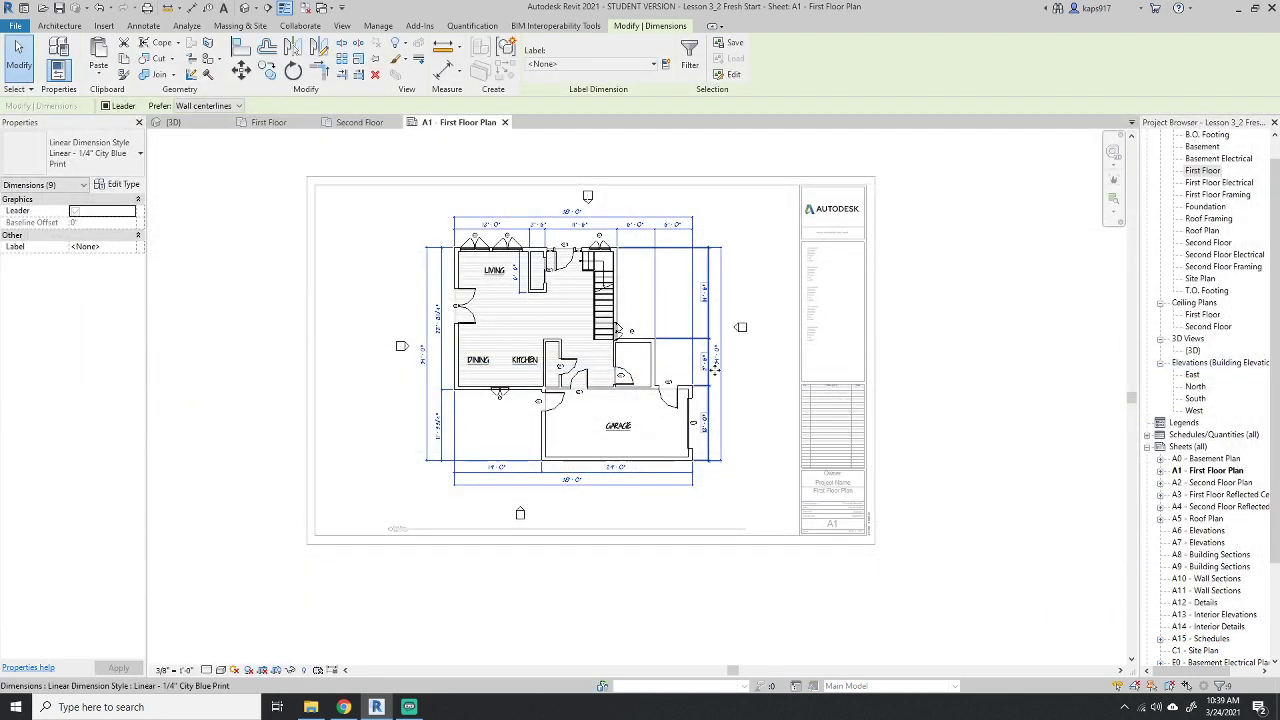
Deactivate the First Floor view to return to sheet A1.
{"action": "right_click", "coordinate": [714, 218]}
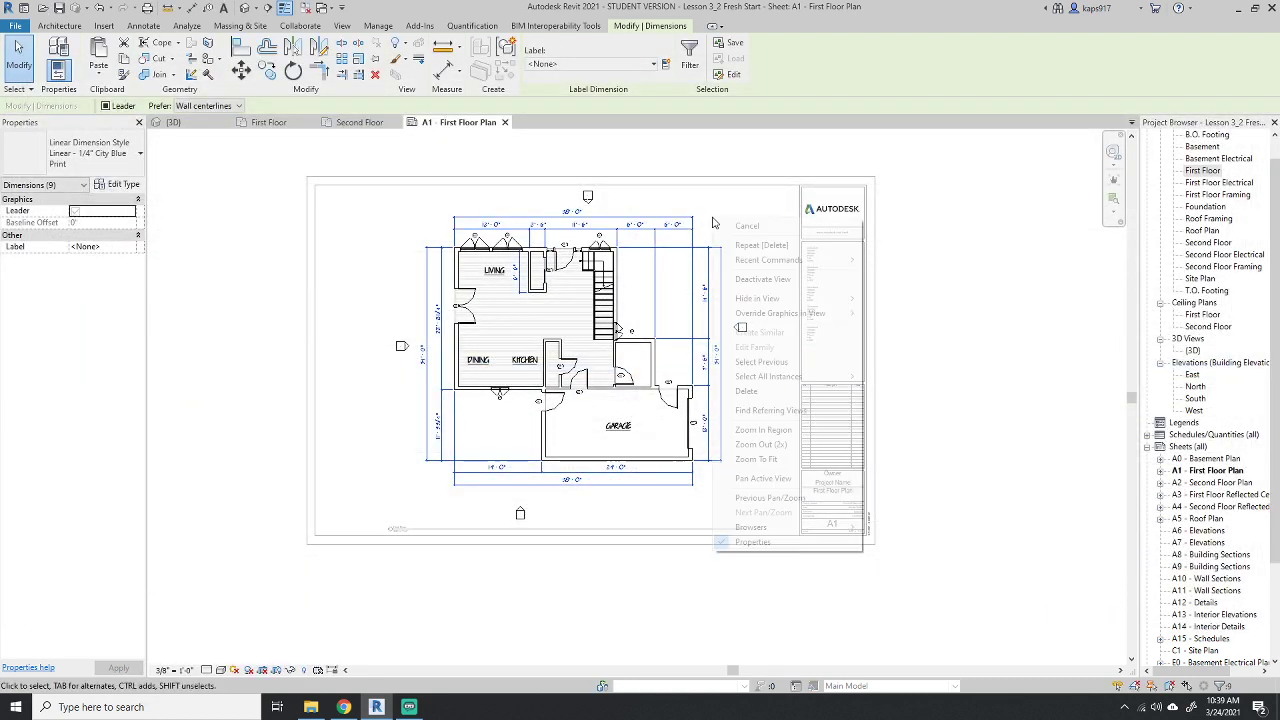
{"action": "left_click", "coordinate": [727, 280]}
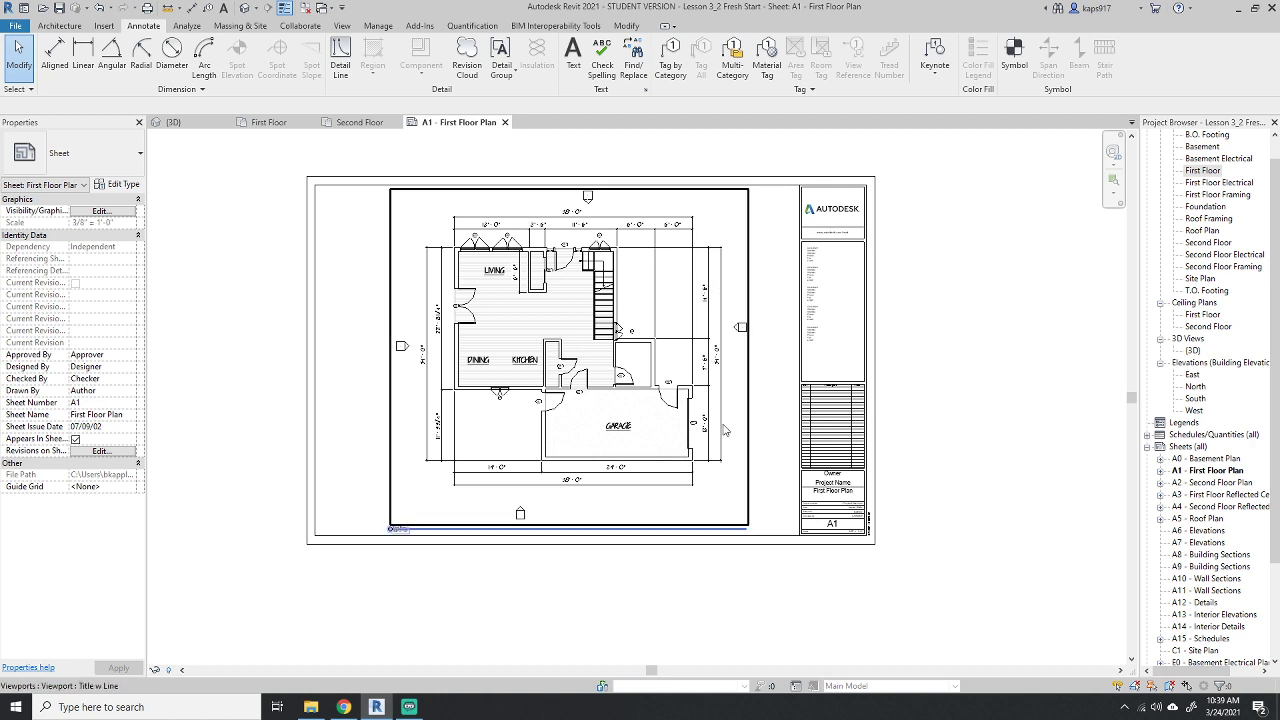
{"action": "right_click", "coordinate": [760, 260]}
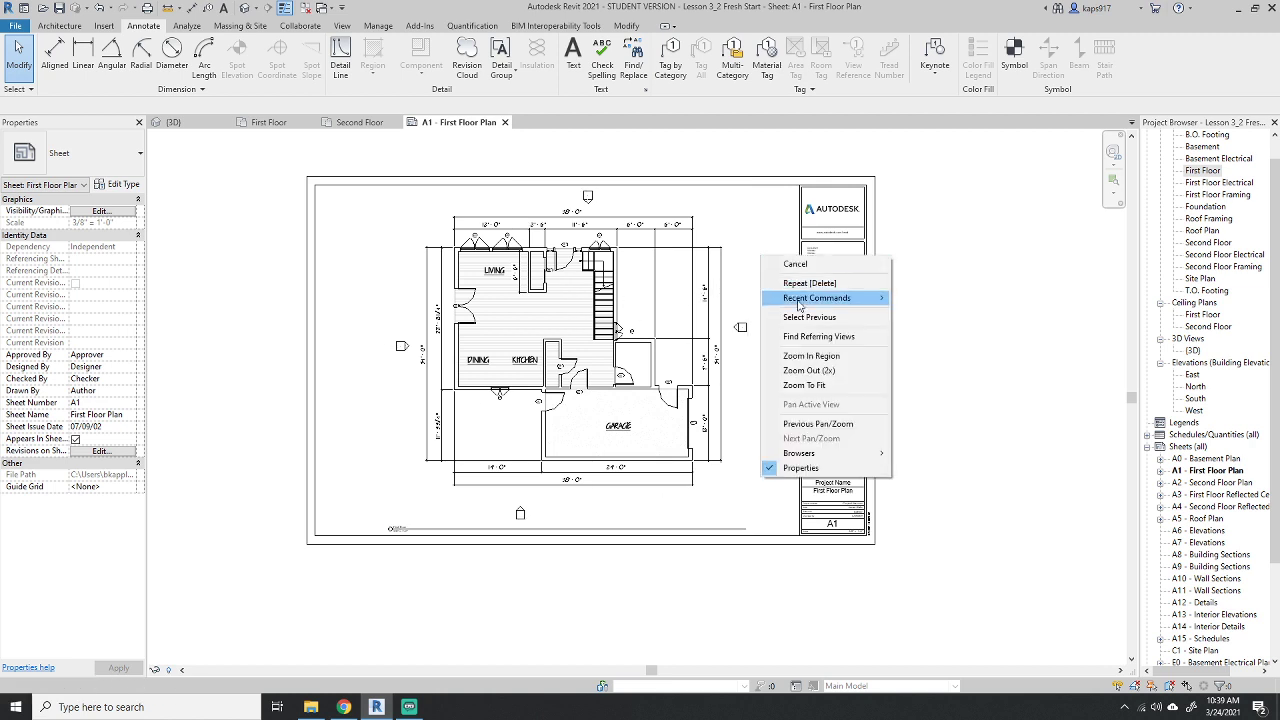
{"action": "key", "text": "Escape"}
Activate the First Floor viewport on the sheet again and deactivate it once more.
{"action": "left_click", "coordinate": [643, 206]}
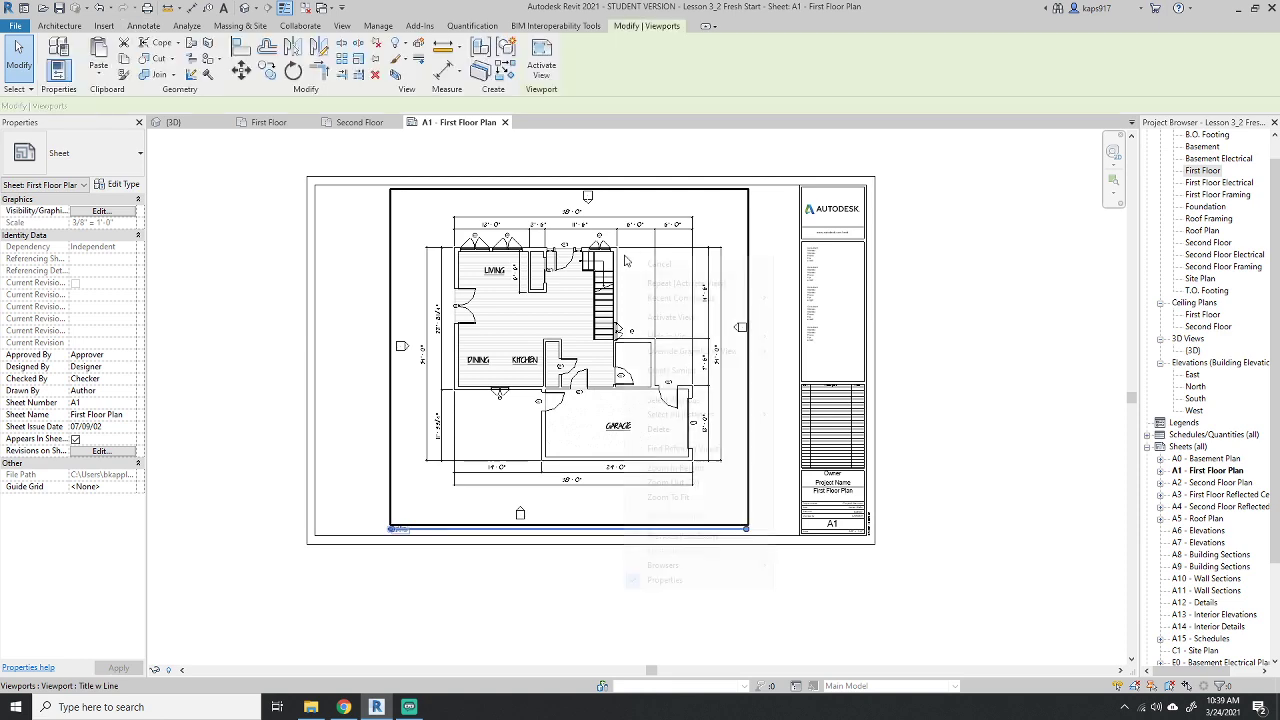
{"action": "right_click", "coordinate": [625, 256]}
{"action": "left_click", "coordinate": [662, 318]}
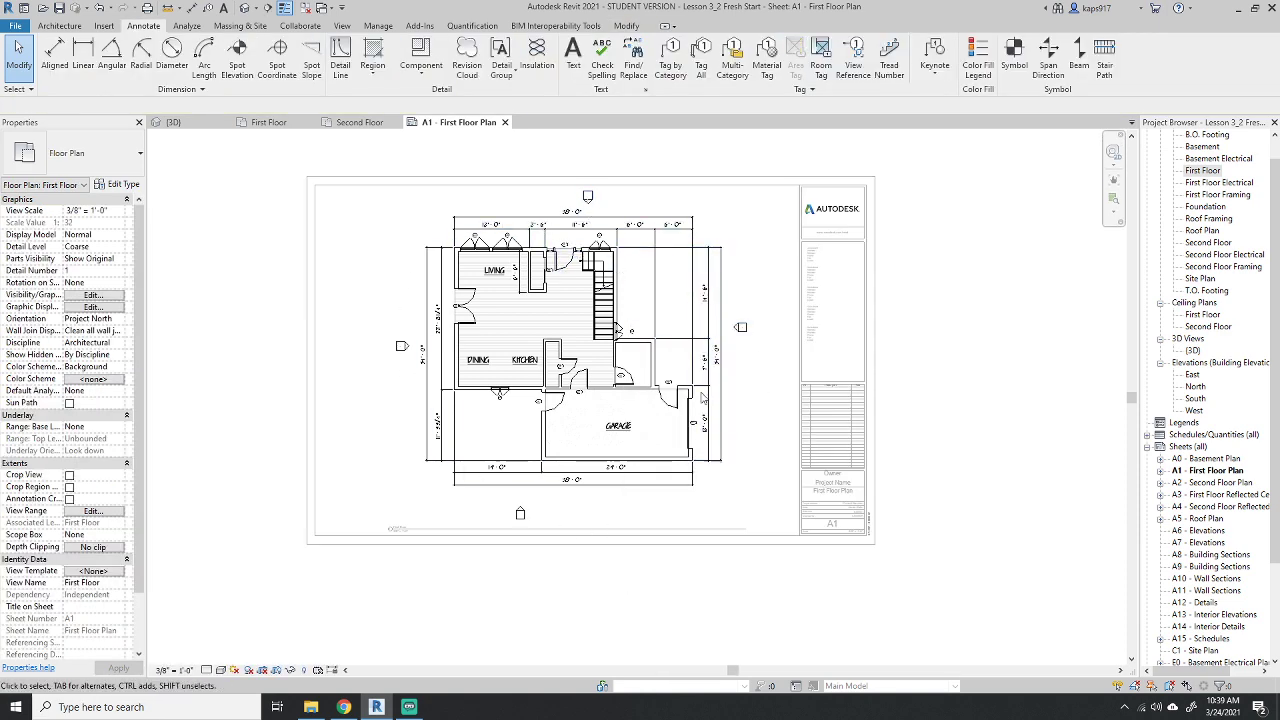
{"action": "right_click", "coordinate": [786, 310]}
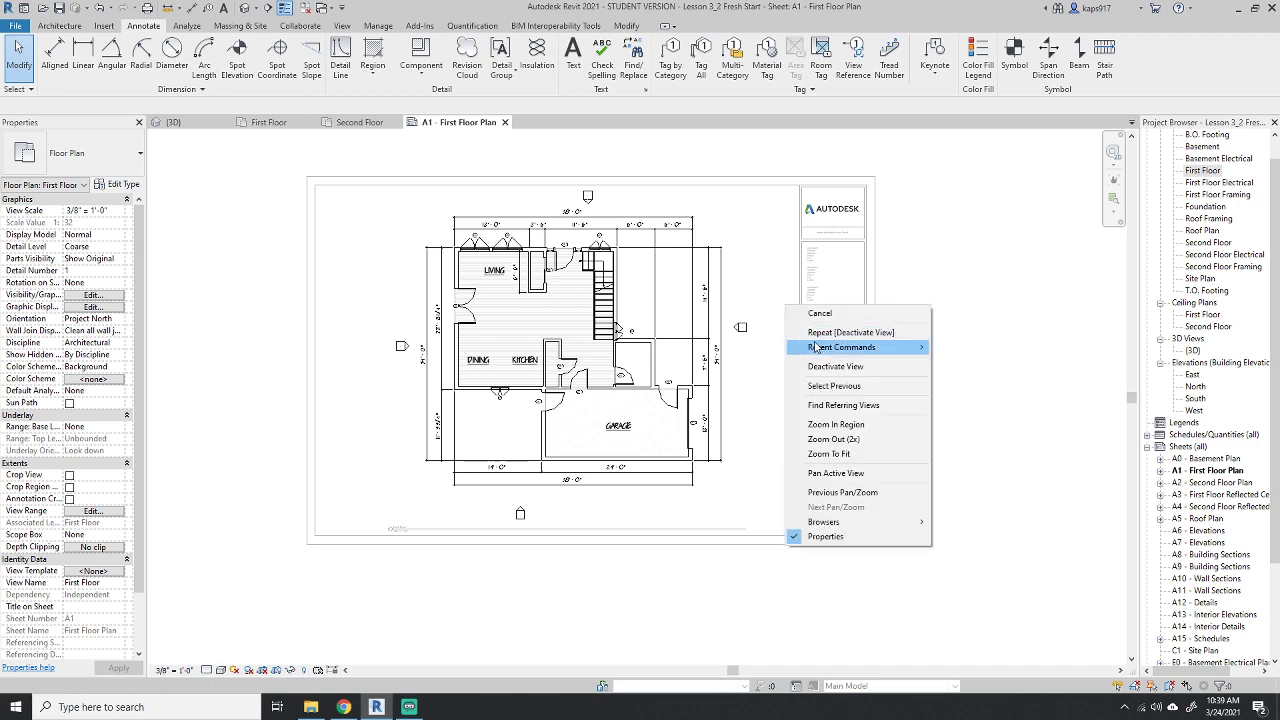
{"action": "left_click", "coordinate": [822, 365]}
Delete the First Floor viewport from sheet A1 and place the First Floor plan in the sheet's drawing area again.
{"action": "left_click", "coordinate": [594, 319]}
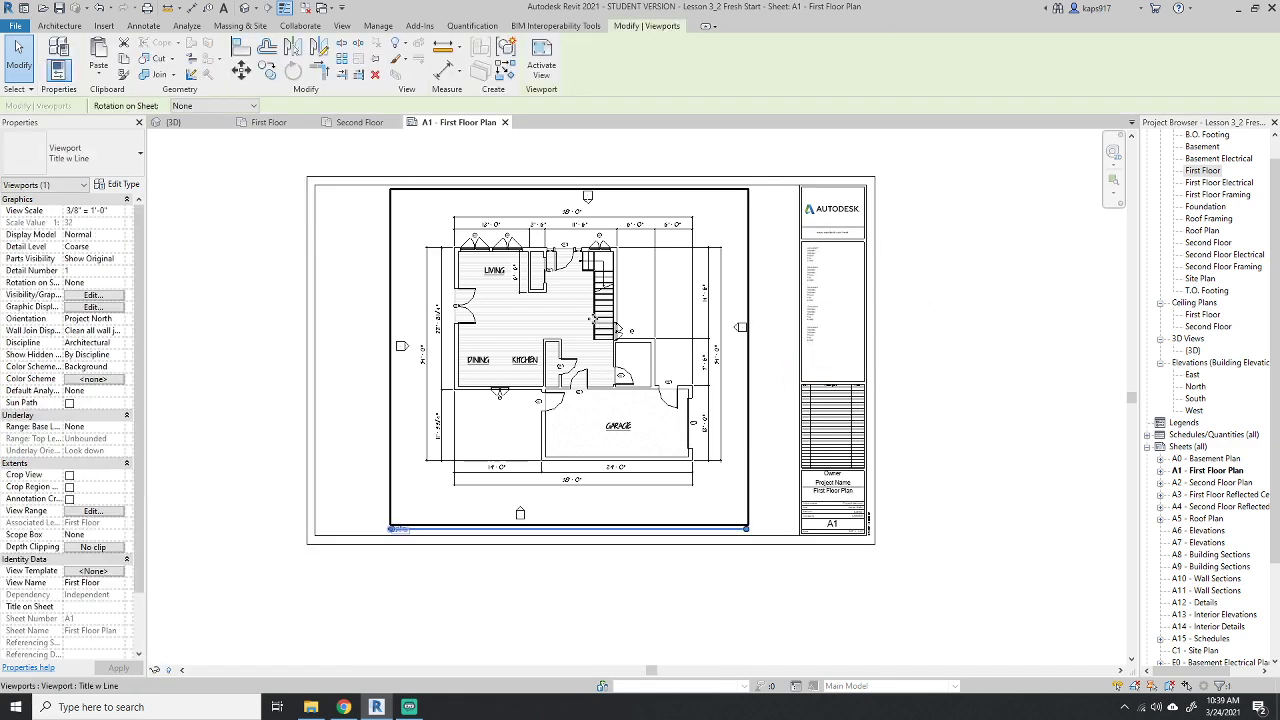
{"action": "key", "text": "Delete"}
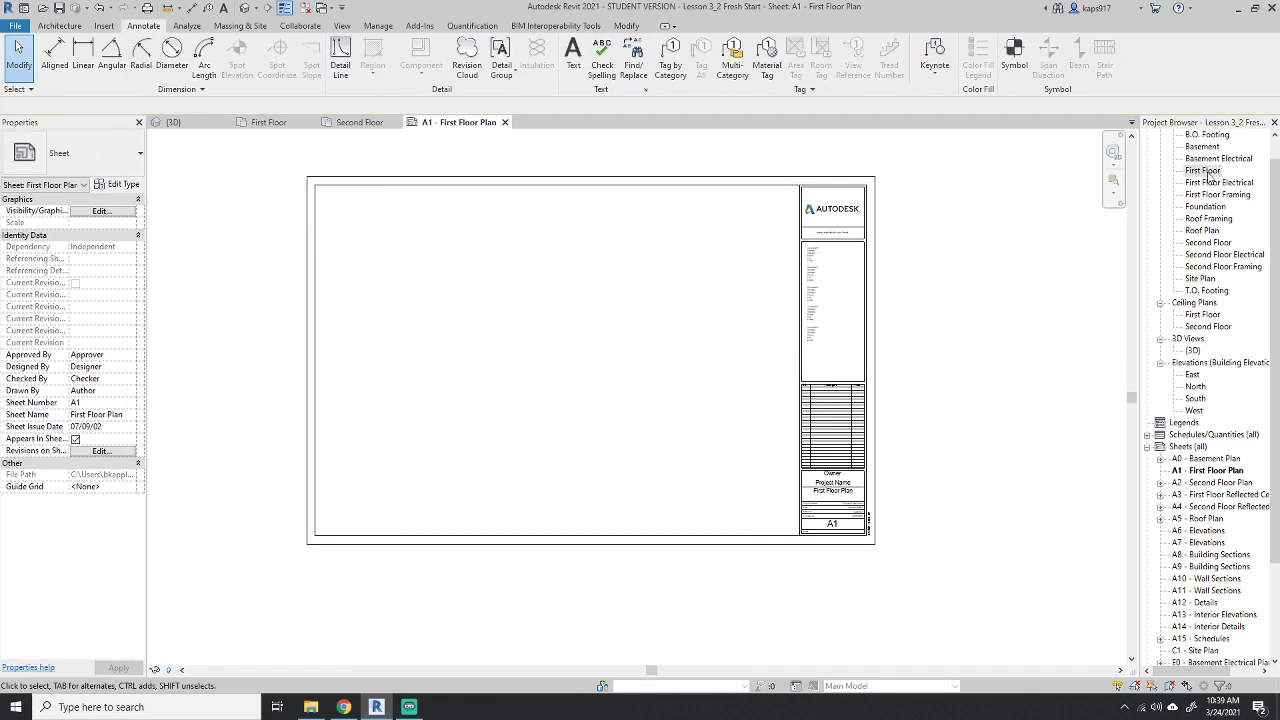
{"action": "left_click_drag", "start_coordinate": [1208, 177], "coordinate": [506, 340]}
{"action": "left_click", "coordinate": [574, 360]}
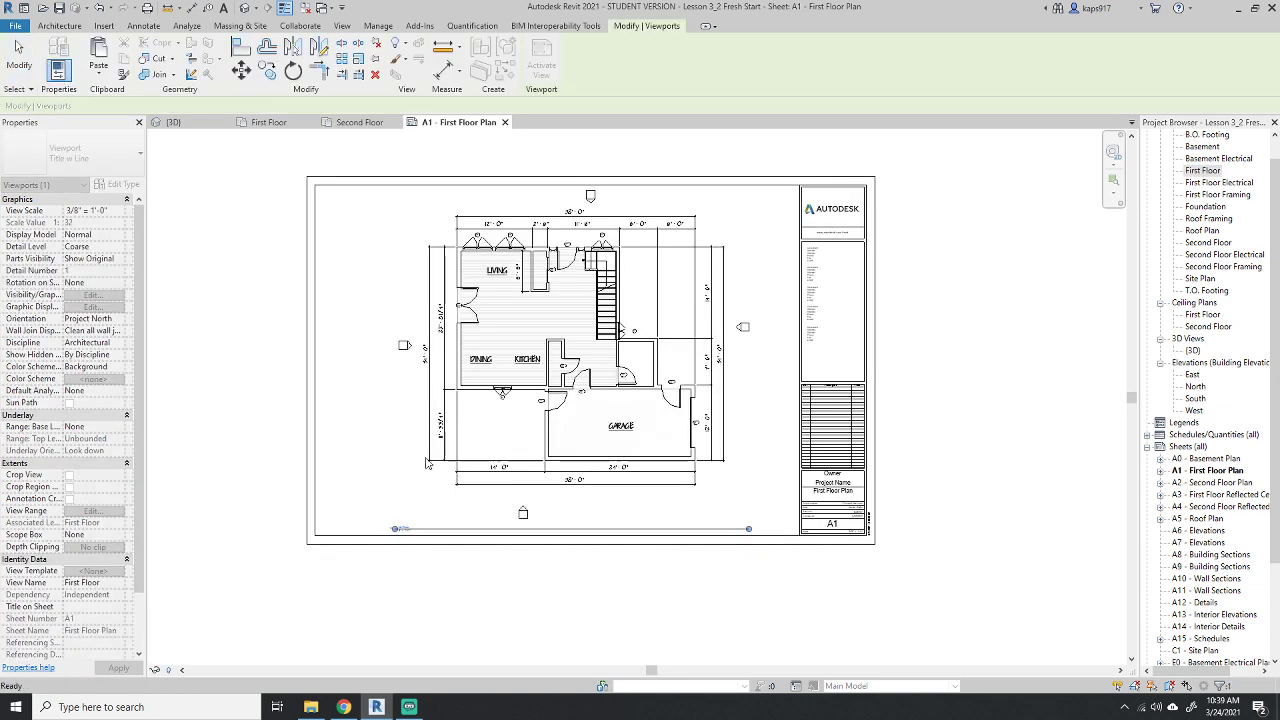
Clear the viewport selection and examine the name and scale in the view title below the plan.
{"action": "scroll", "coordinate": [427, 462], "scroll_direction": "up", "scroll_amount": 5}
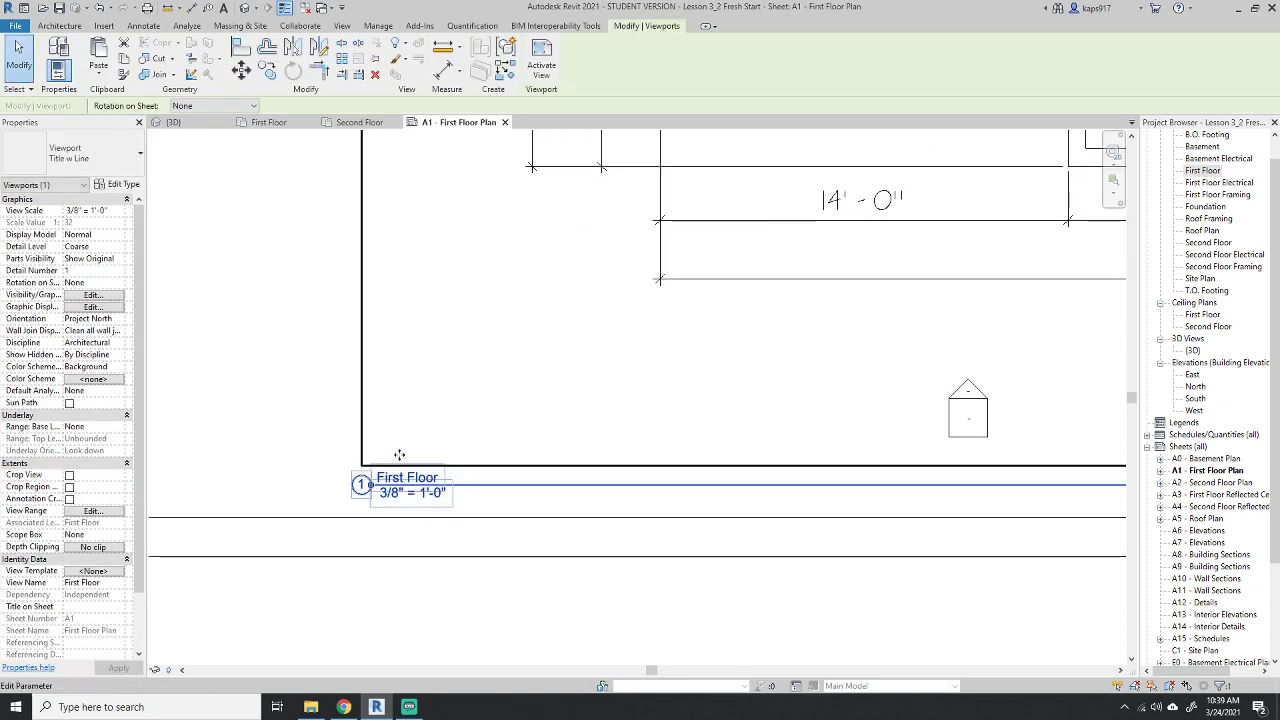
{"action": "left_click", "coordinate": [293, 435]}
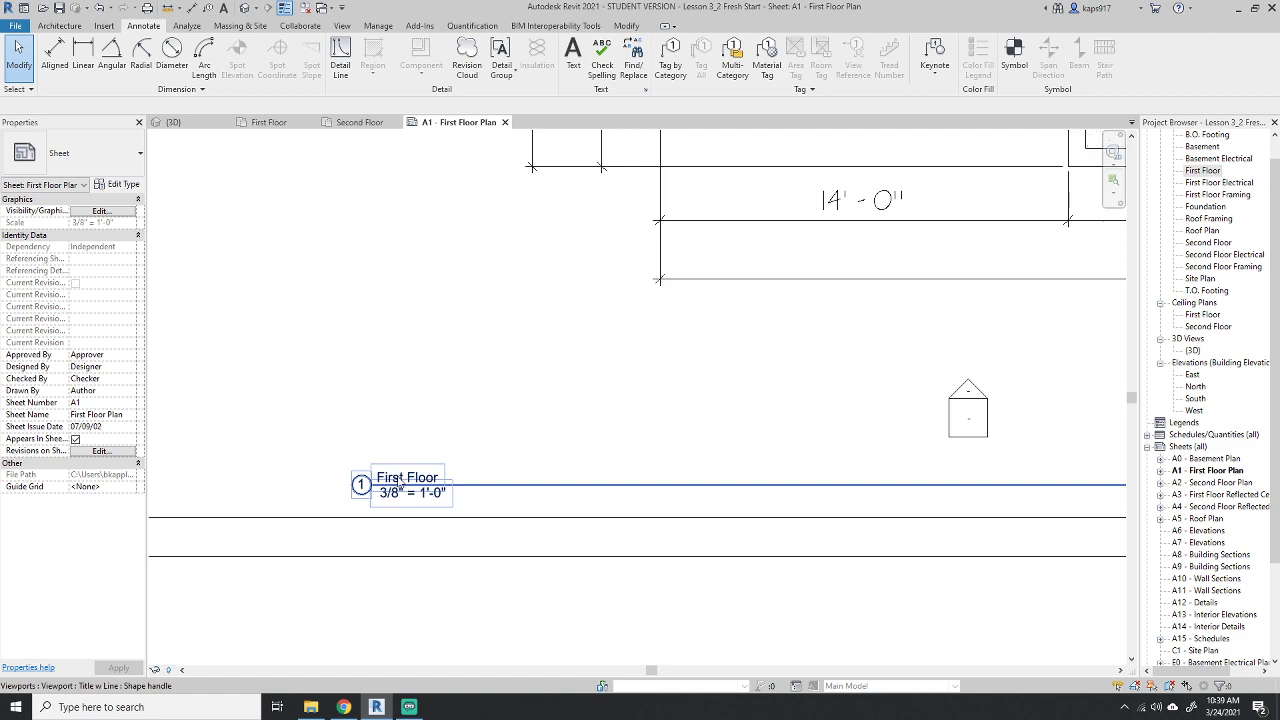
{"action": "scroll", "coordinate": [395, 484], "scroll_direction": "down", "scroll_amount": 5}
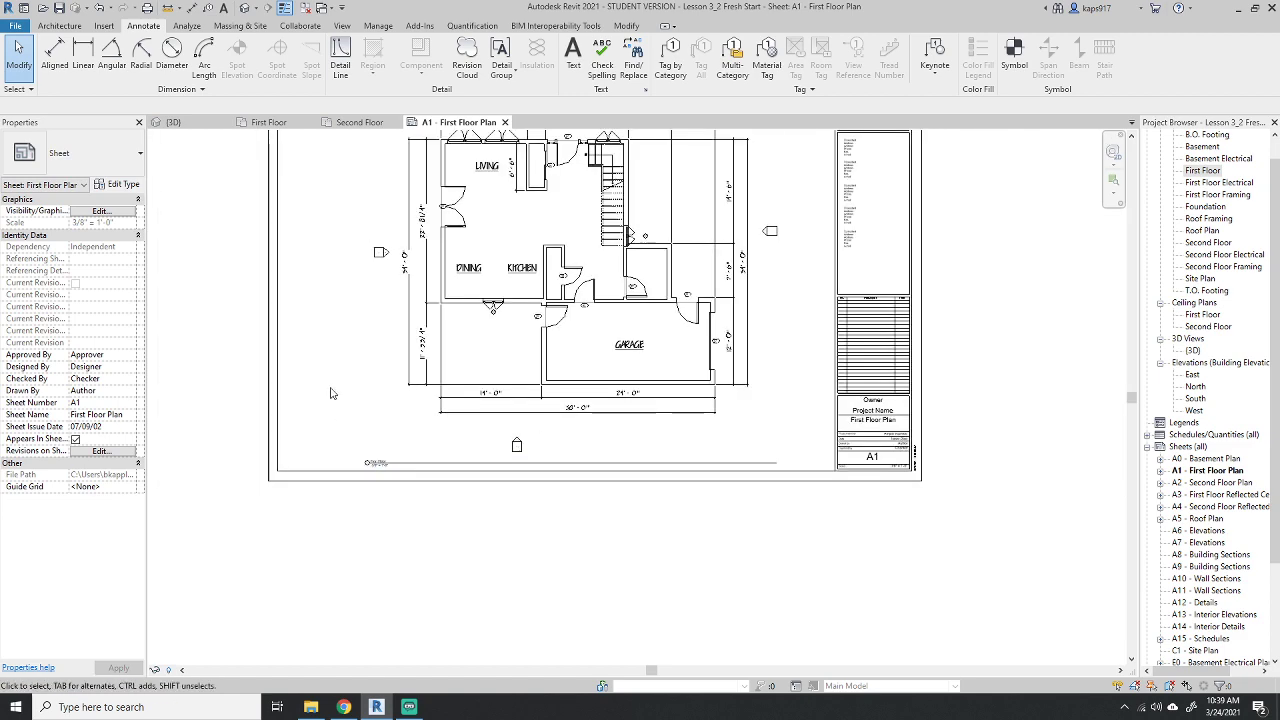
{"action": "scroll", "coordinate": [330, 395], "scroll_direction": "down", "scroll_amount": 2}
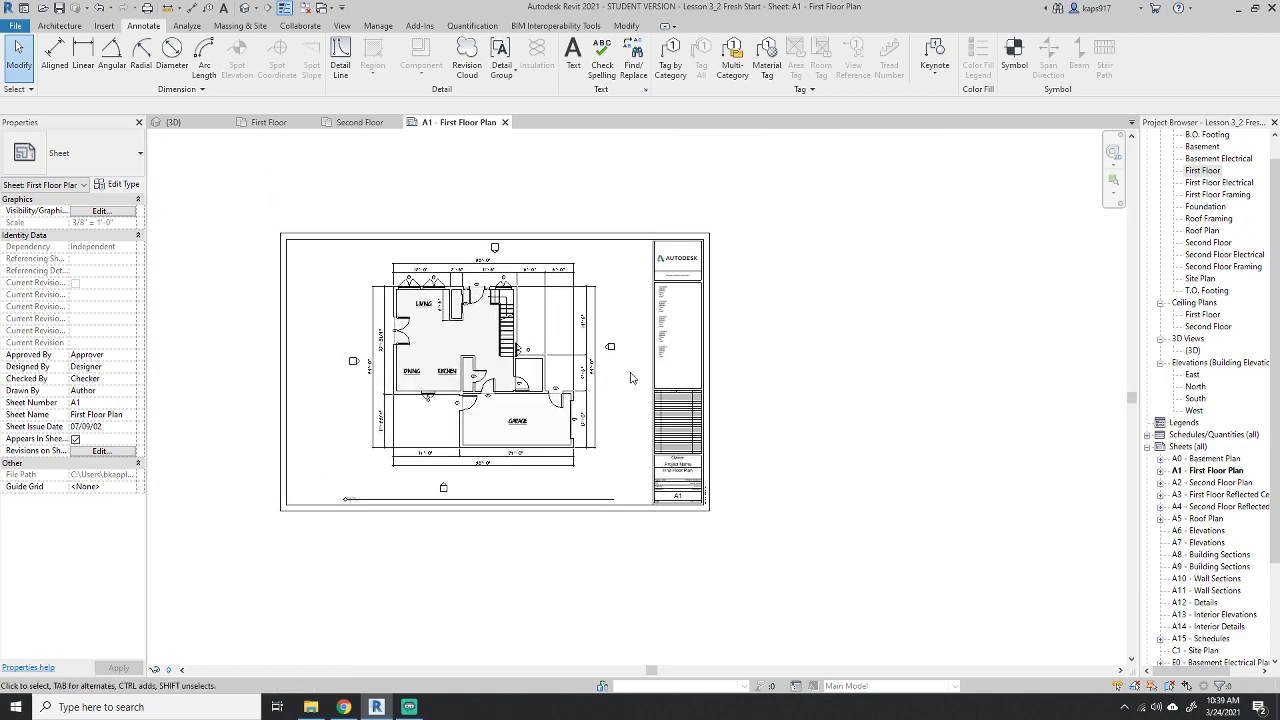
Select the sheet's title block and open its Owner field for editing.
{"action": "scroll", "coordinate": [668, 430], "scroll_direction": "up", "scroll_amount": 6}
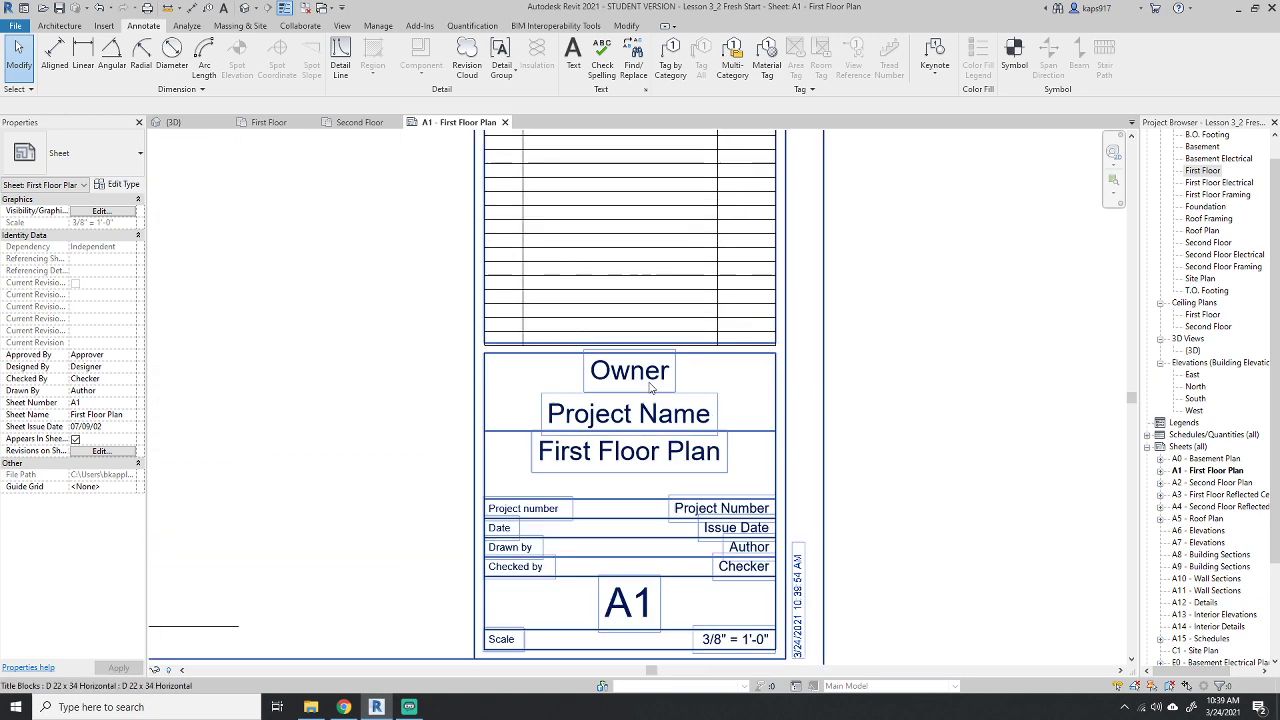
{"action": "left_click", "coordinate": [622, 373]}
{"action": "left_click", "coordinate": [622, 370]}
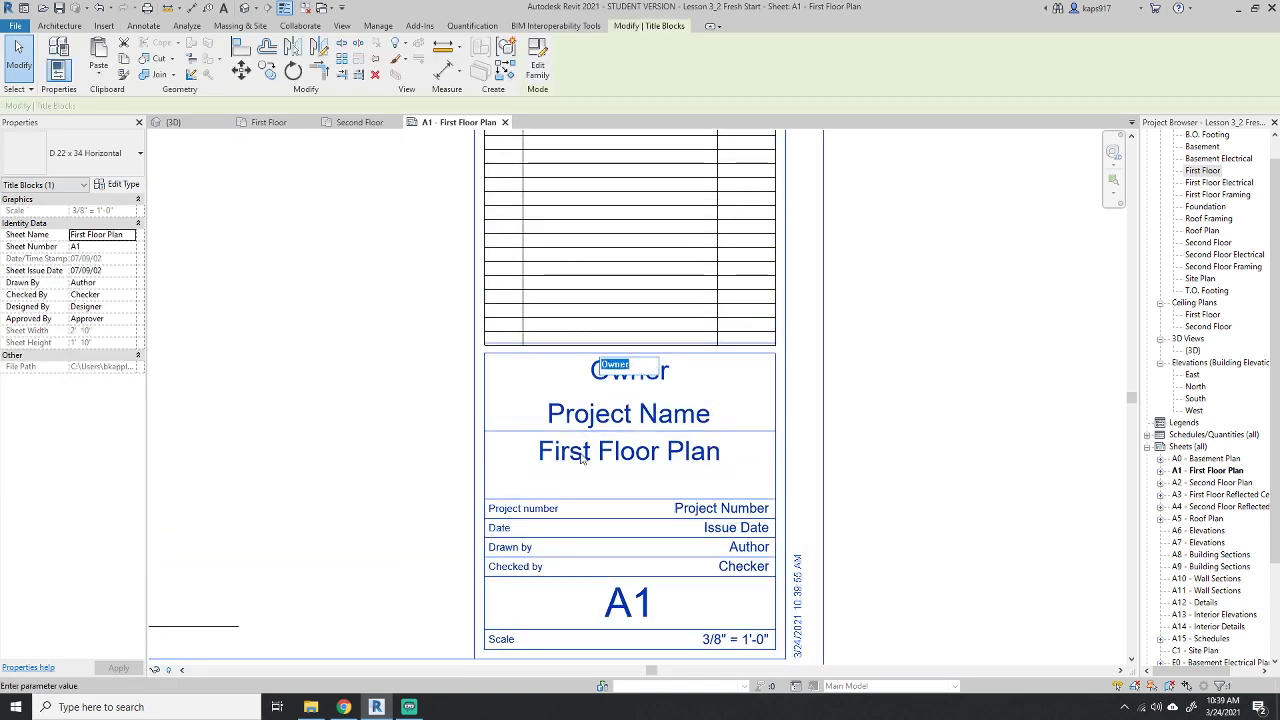
Switch to Google Classroom in Chrome, close the Phase 2 assignment and view the plan website links in Plan Development Project: Phase 1.
{"action": "left_click", "coordinate": [343, 707]}
{"action": "left_click", "coordinate": [228, 17]}
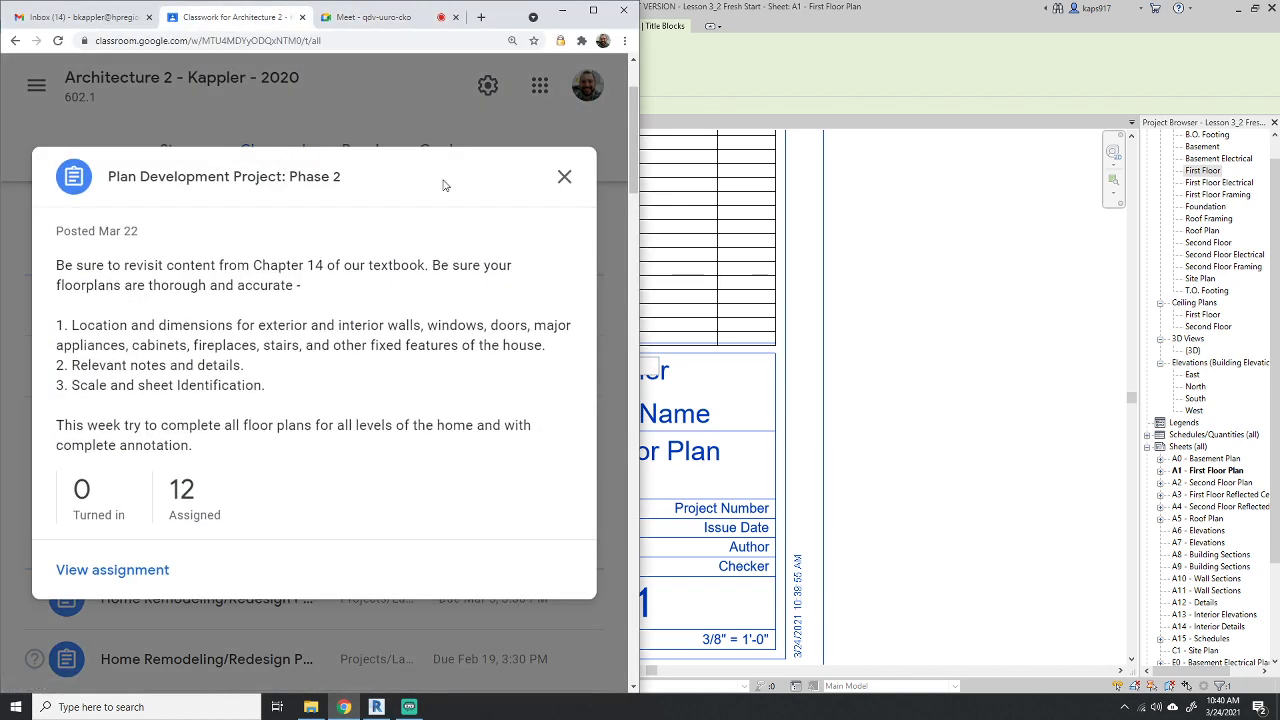
{"action": "left_click", "coordinate": [565, 178]}
{"action": "left_click", "coordinate": [209, 366]}
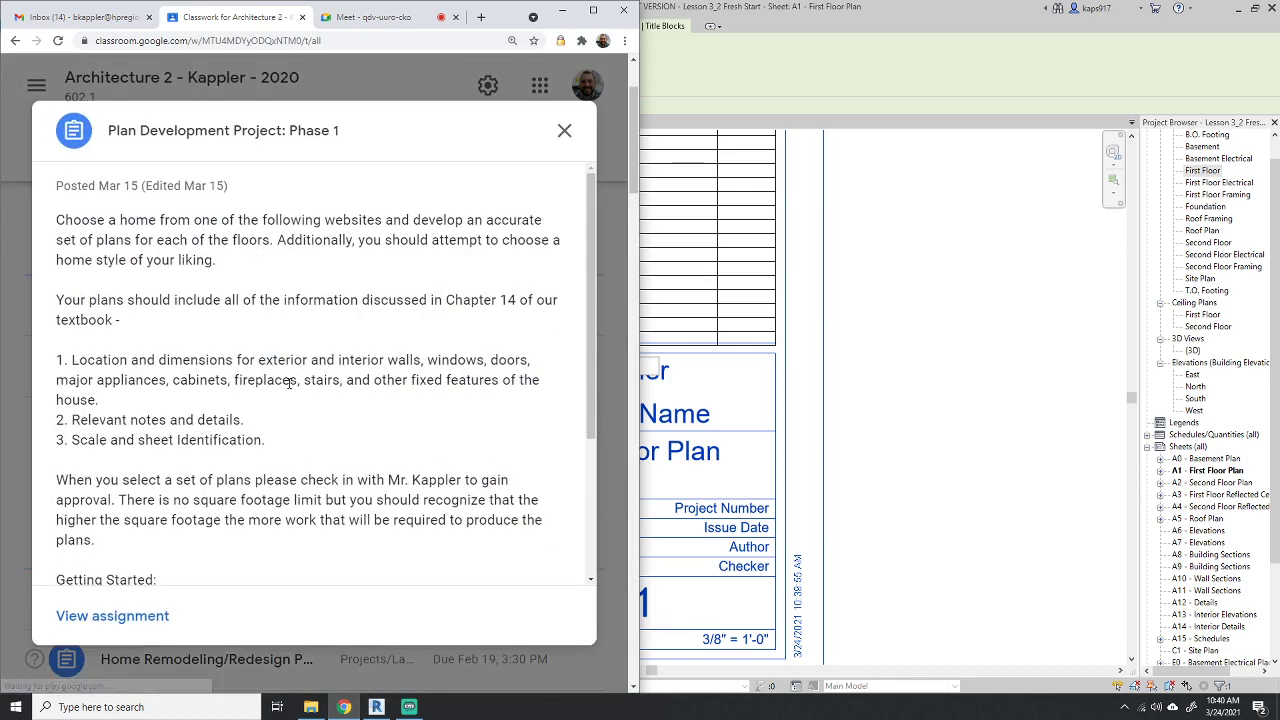
{"action": "scroll", "coordinate": [135, 580], "scroll_direction": "down", "scroll_amount": 2}
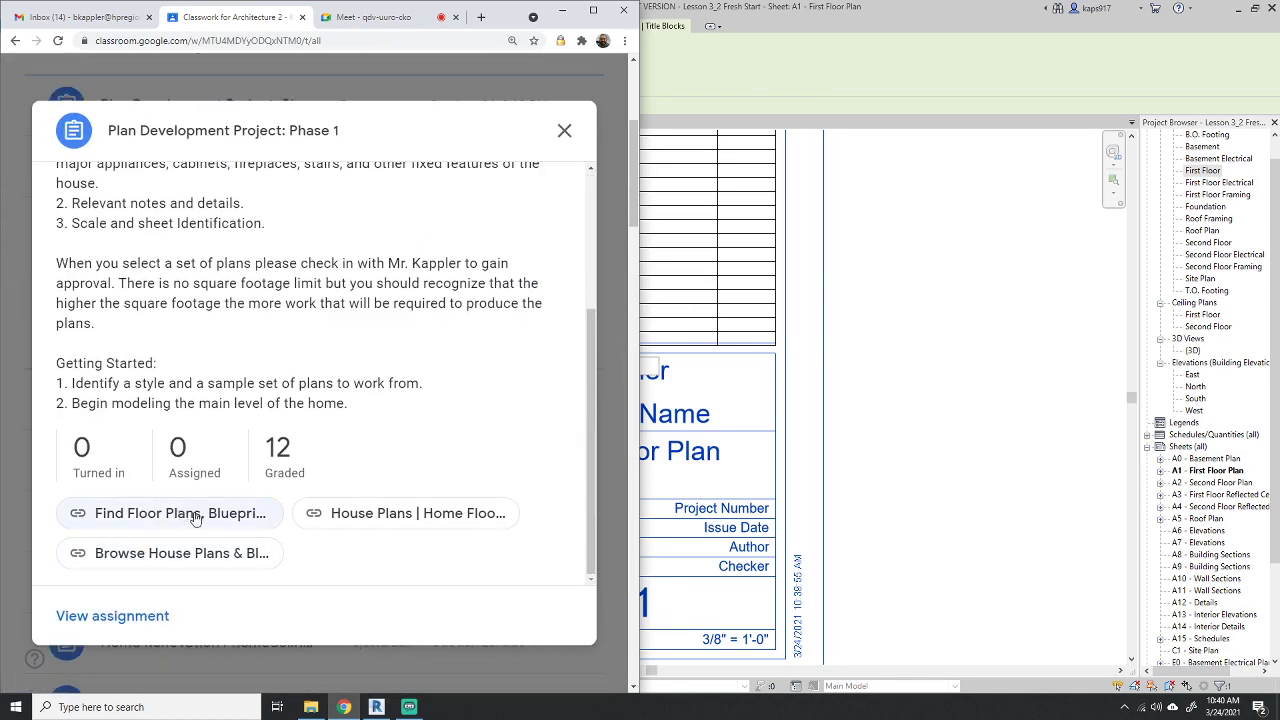
Open the Find Floor Plans link from the assignment and go to the Visbeen Architects, Inc collection on homeplans.com.
{"action": "left_click", "coordinate": [195, 517]}
{"action": "scroll", "coordinate": [170, 375], "scroll_direction": "down", "scroll_amount": 3}
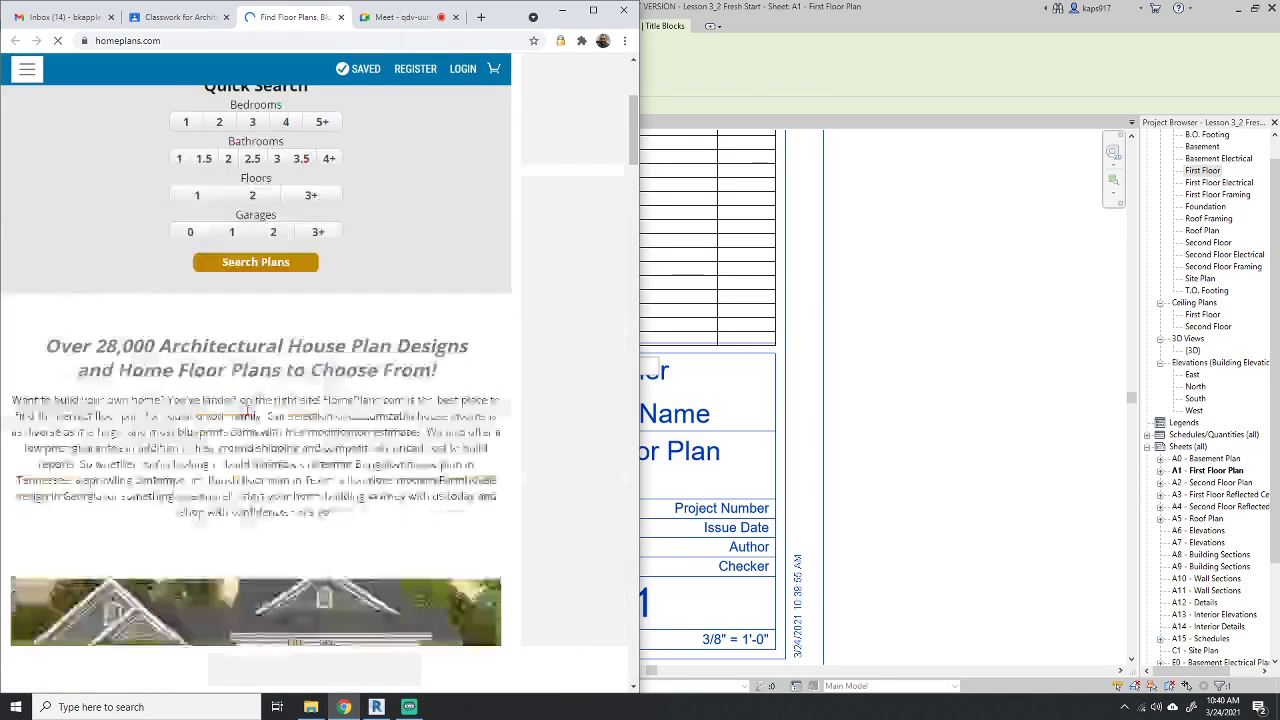
{"action": "scroll", "coordinate": [255, 412], "scroll_direction": "down", "scroll_amount": 15}
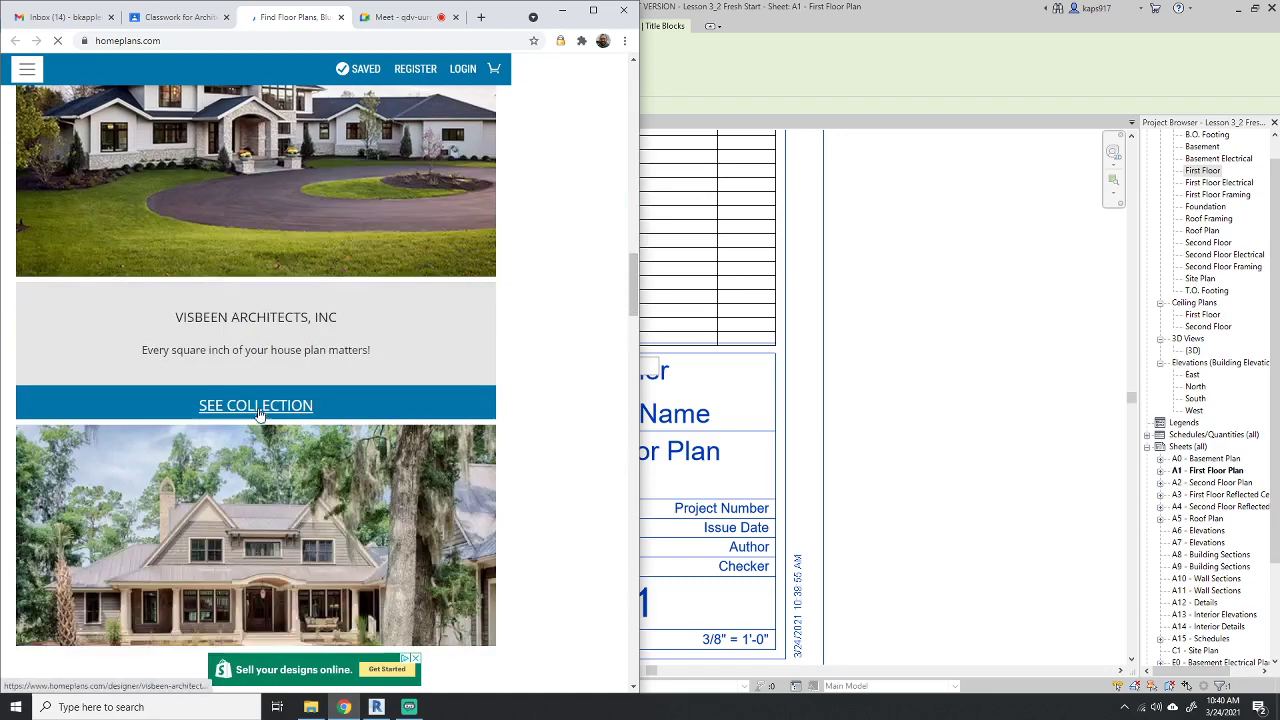
{"action": "left_click", "coordinate": [258, 412]}
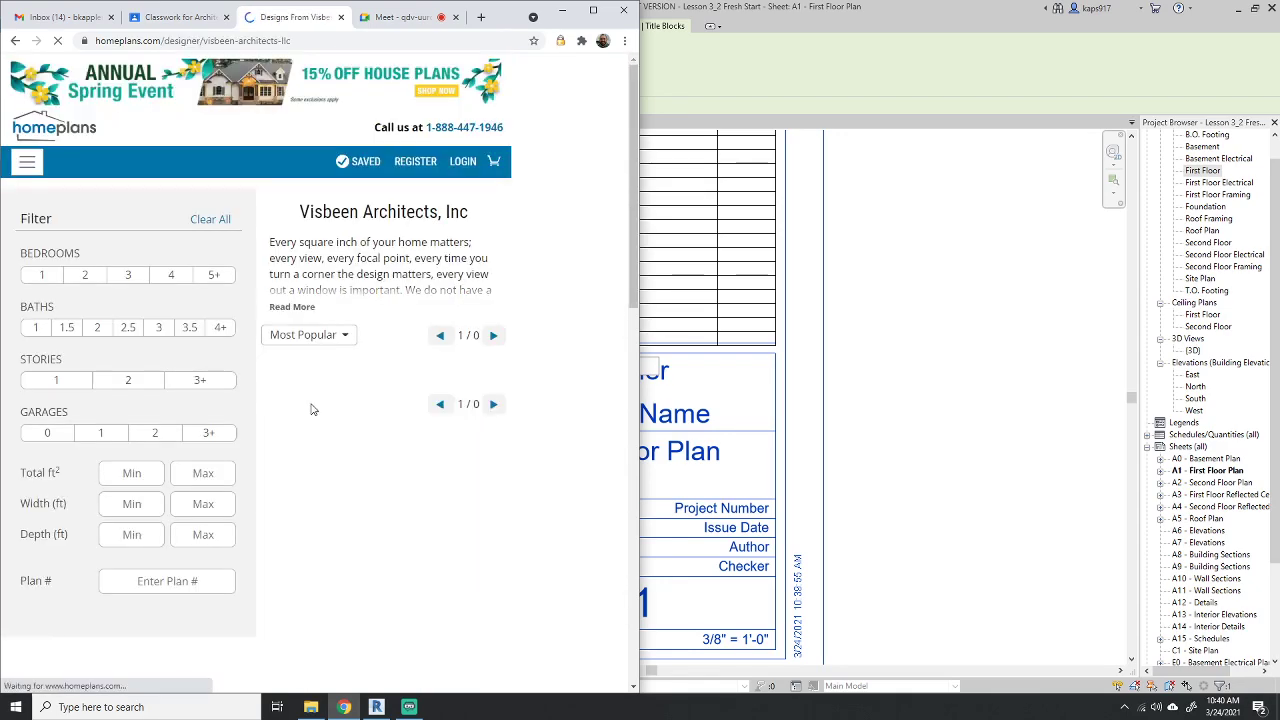
Open Plan 928-1 from the Visbeen Architects collection and expand its full plan description for reading.
{"action": "scroll", "coordinate": [311, 409], "scroll_direction": "down", "scroll_amount": 5}
{"action": "scroll", "coordinate": [376, 320], "scroll_direction": "up", "scroll_amount": 1}
{"action": "left_click", "coordinate": [376, 320]}
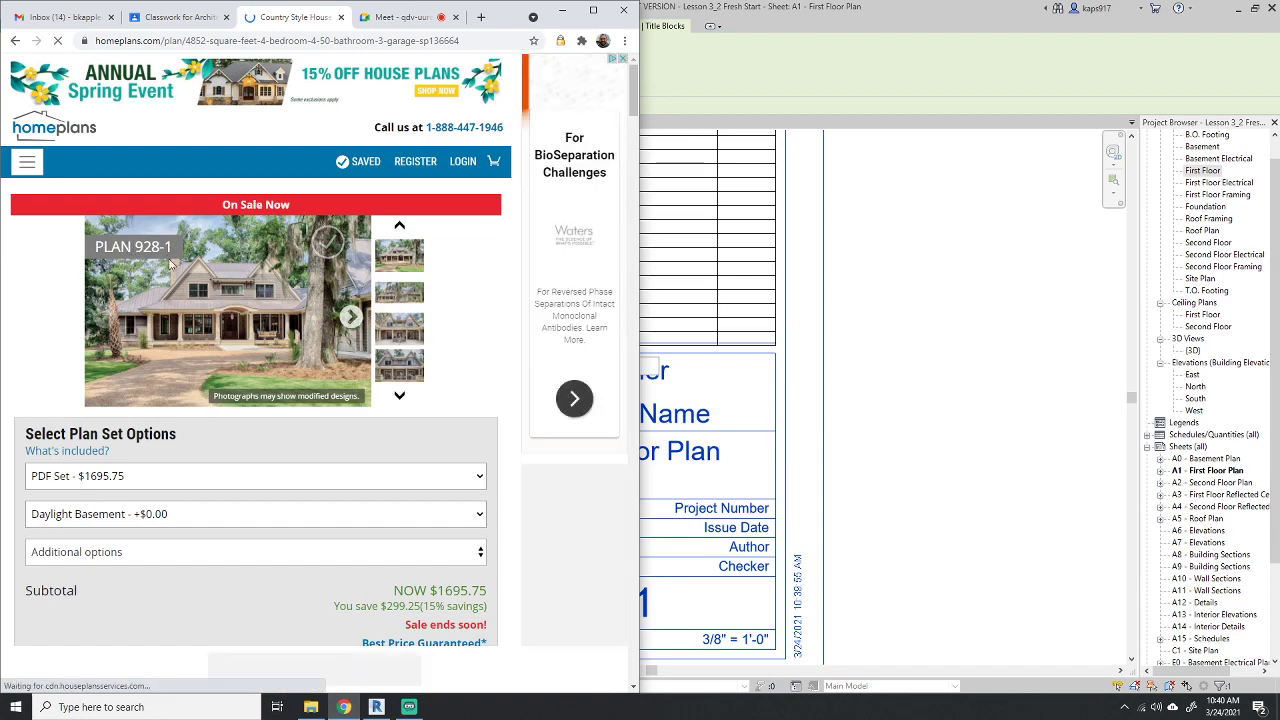
{"action": "scroll", "coordinate": [190, 415], "scroll_direction": "down", "scroll_amount": 15}
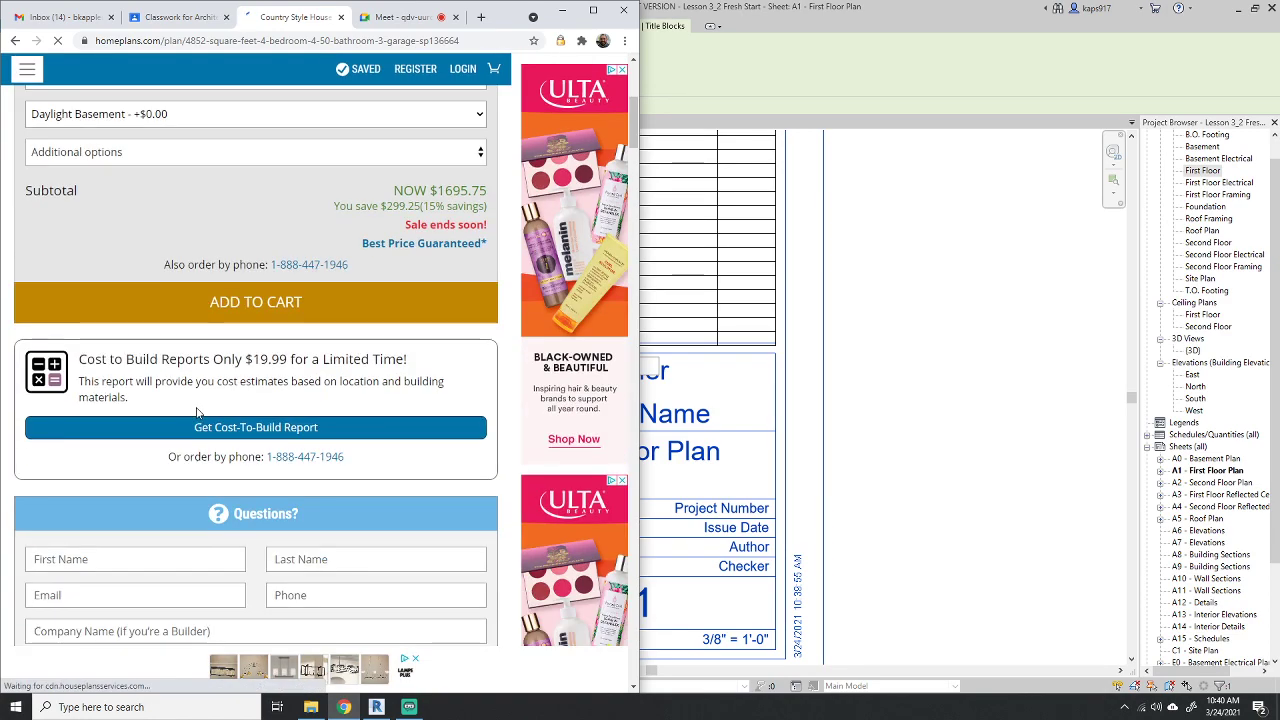
{"action": "scroll", "coordinate": [203, 413], "scroll_direction": "down", "scroll_amount": 3}
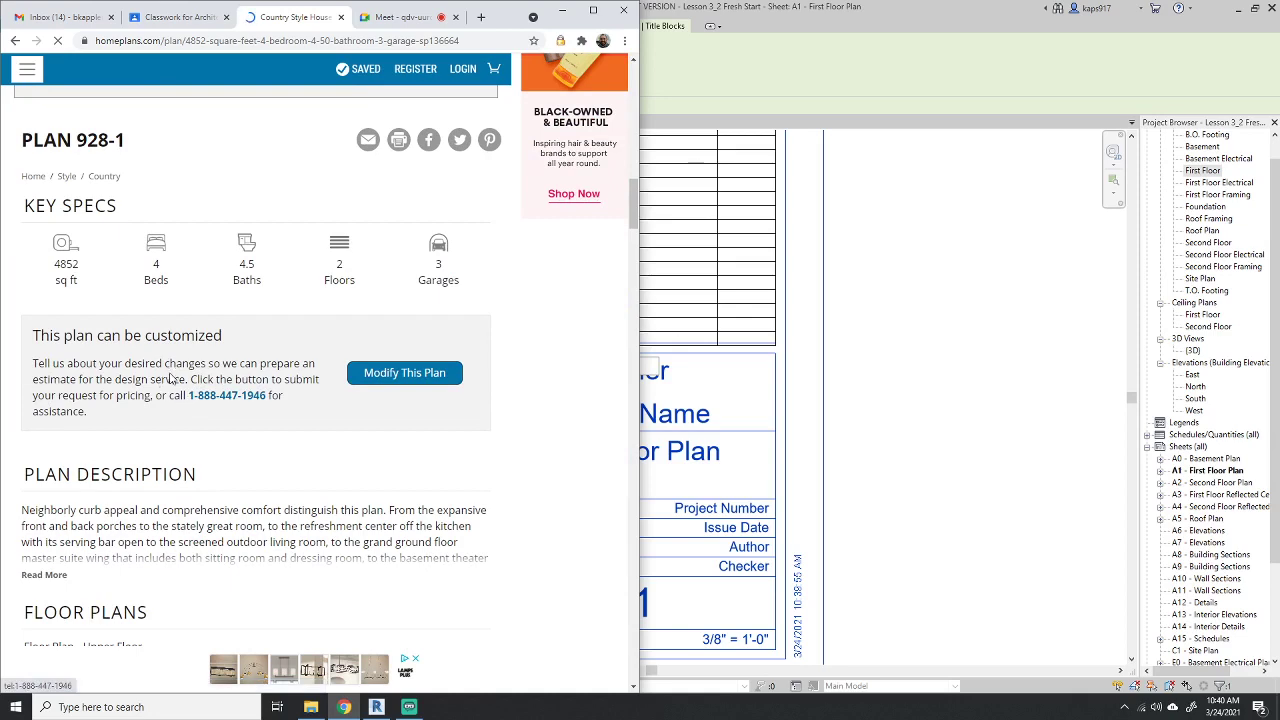
{"action": "scroll", "coordinate": [172, 380], "scroll_direction": "down", "scroll_amount": 3}
{"action": "left_click_drag", "start_coordinate": [24, 378], "coordinate": [159, 378]}
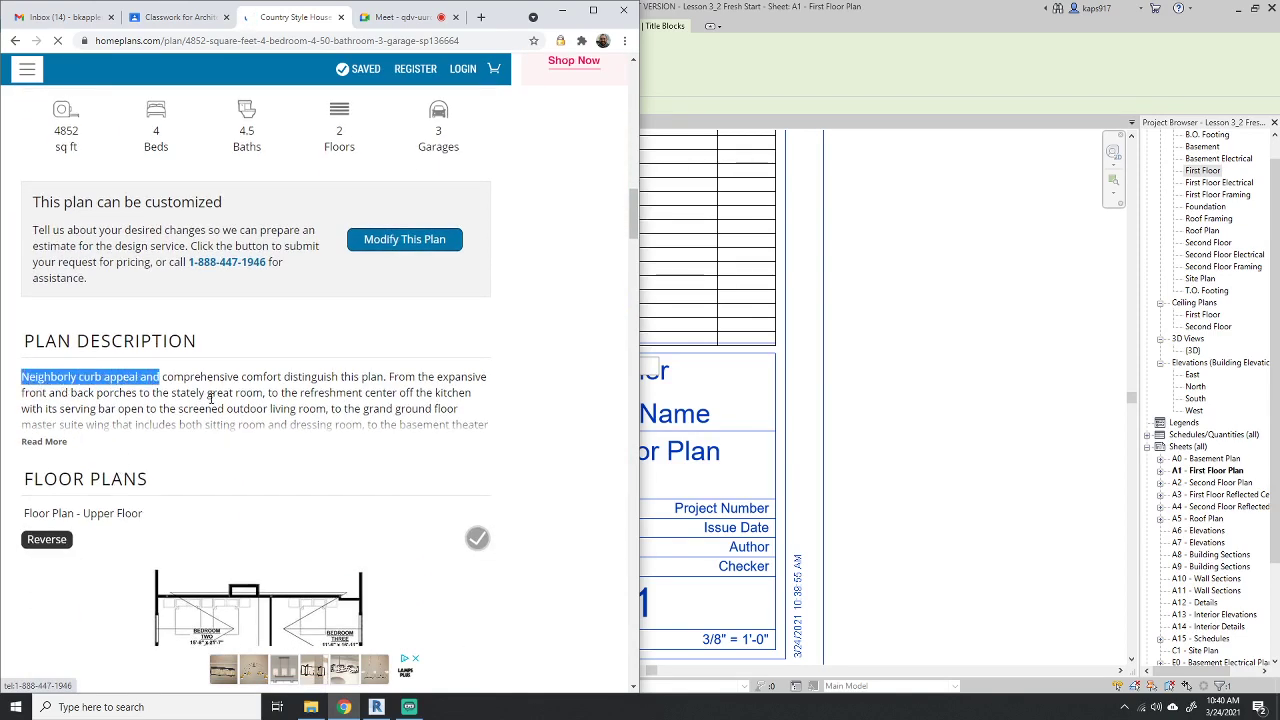
{"action": "left_click", "coordinate": [250, 405]}
{"action": "left_click", "coordinate": [42, 441]}
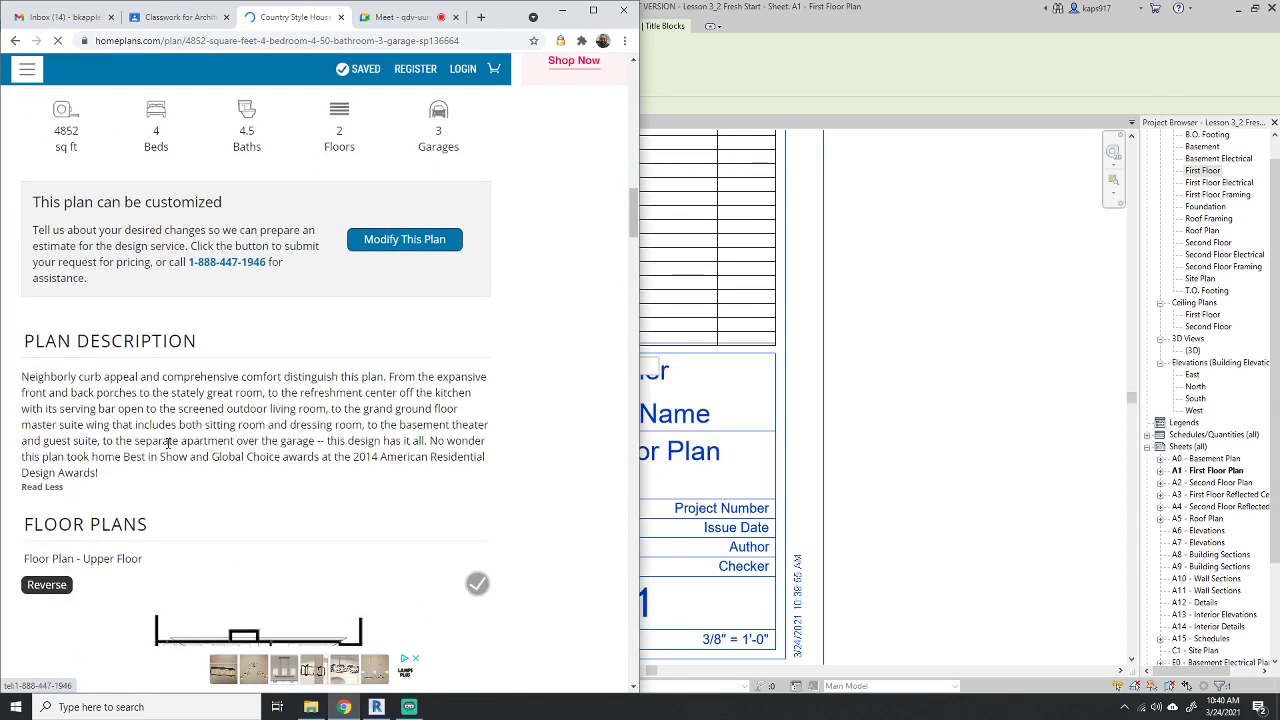
Switch back to Revit, leave the Owner field without changing it and clear the title block selection on sheet A1.
{"action": "left_click", "coordinate": [914, 466]}
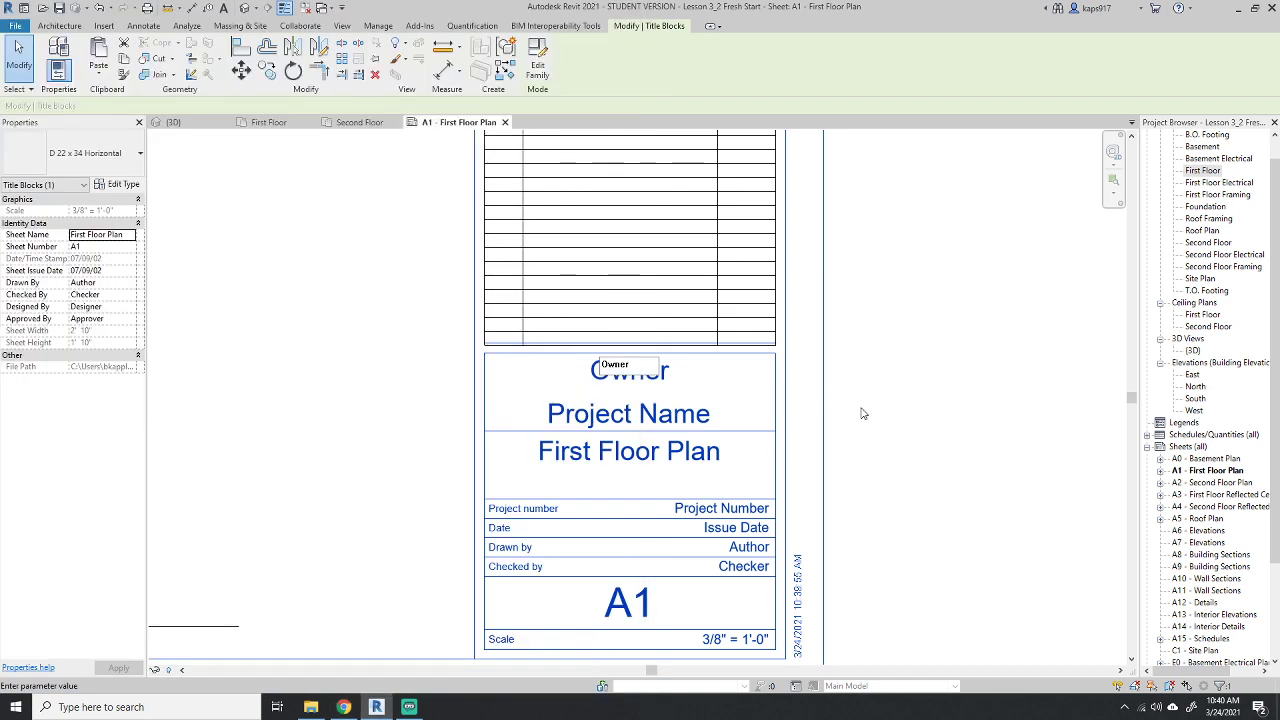
{"action": "left_click", "coordinate": [863, 413]}
{"action": "left_click", "coordinate": [620, 380]}
{"action": "left_click", "coordinate": [876, 385]}
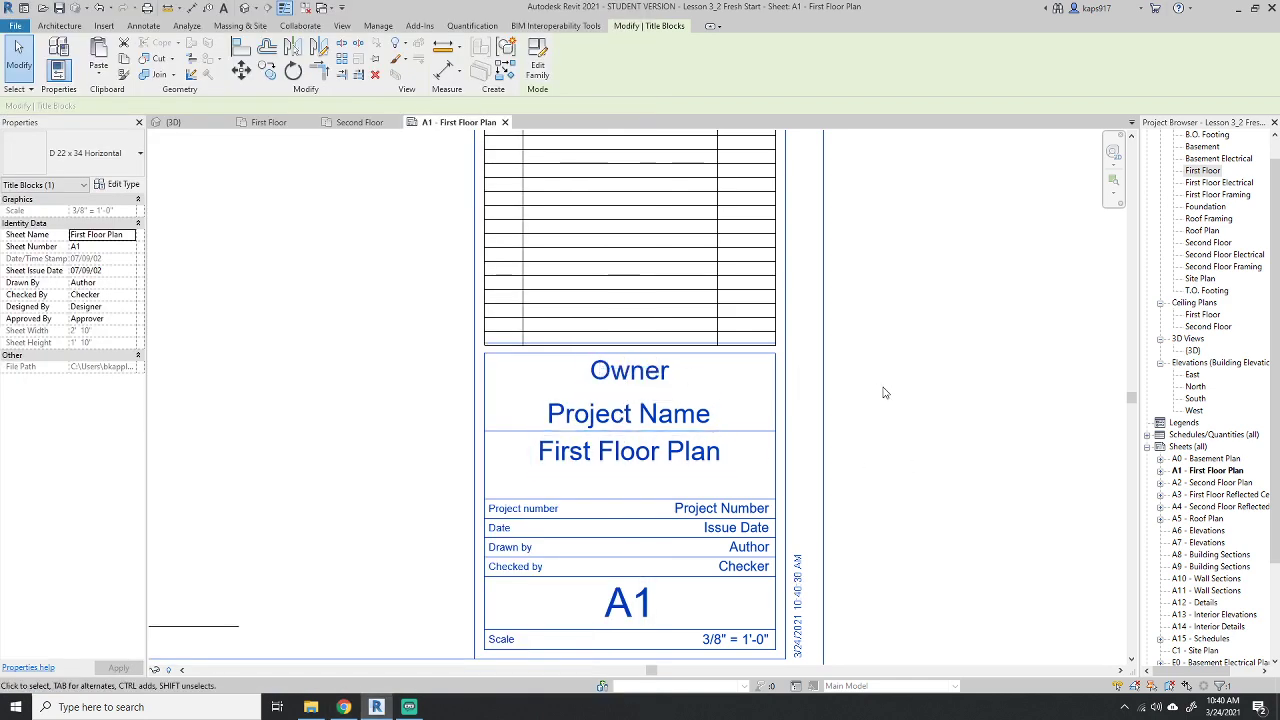
{"action": "scroll", "coordinate": [886, 391], "scroll_direction": "down", "scroll_amount": 5}
{"action": "scroll", "coordinate": [920, 440], "scroll_direction": "down", "scroll_amount": 2}
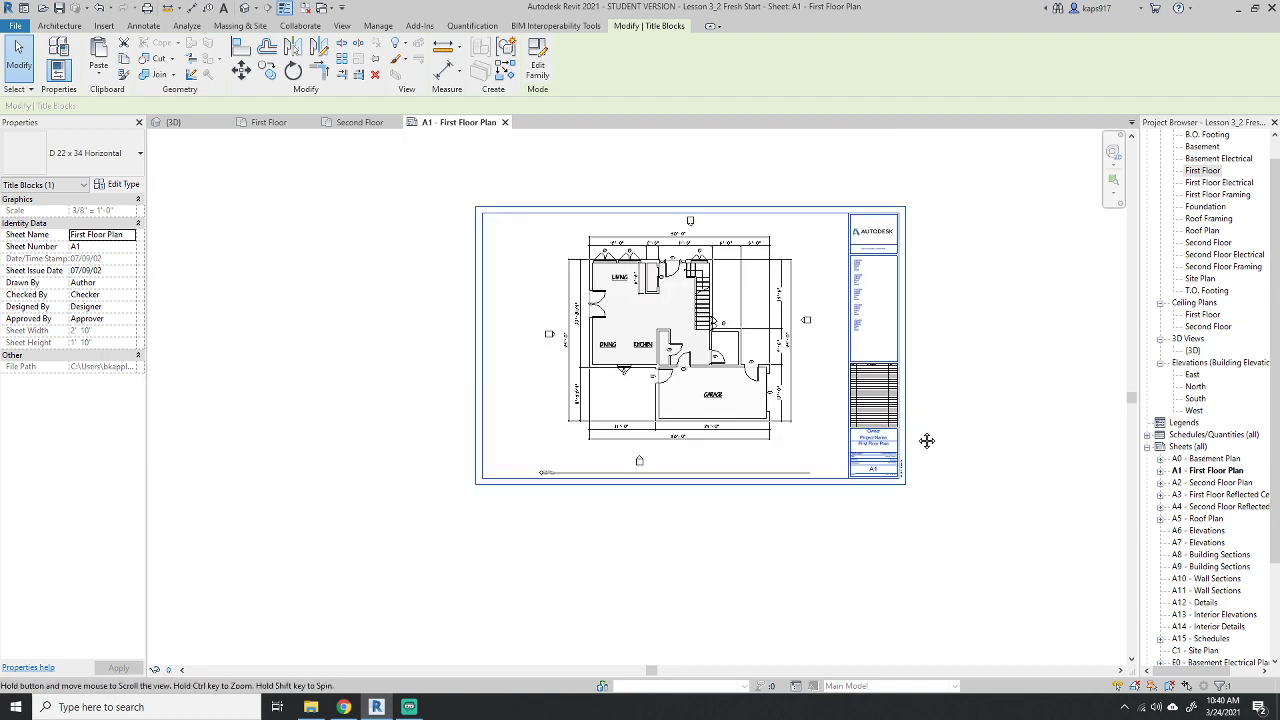
{"action": "right_click", "coordinate": [935, 402]}
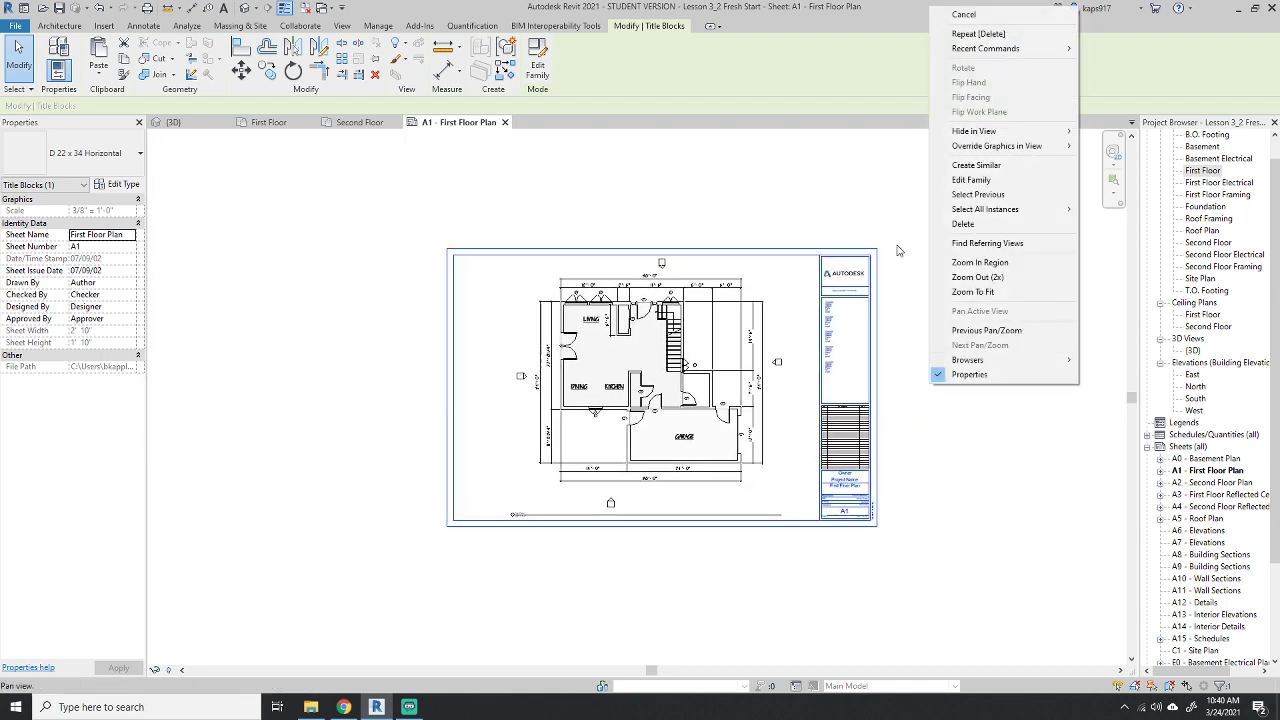
{"action": "middle_click_drag", "start_coordinate": [849, 214], "coordinate": [769, 207]}
{"action": "key", "text": "Escape"}
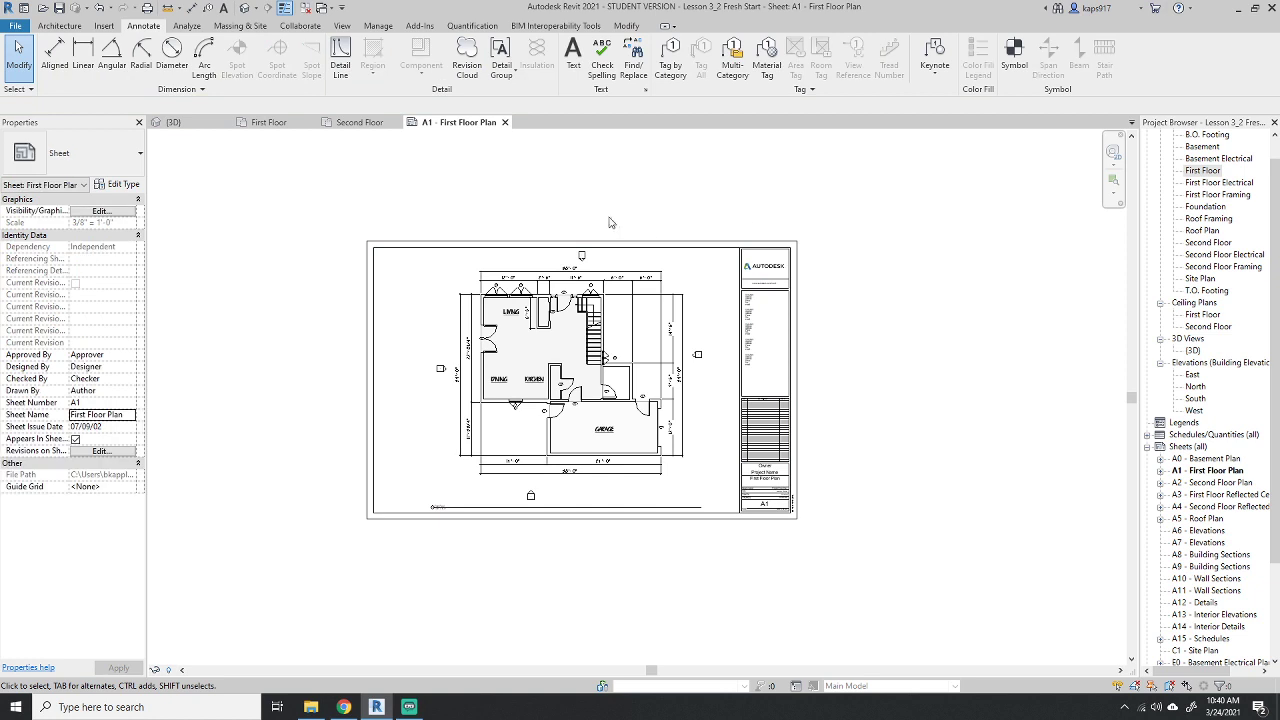
{"action": "right_click", "coordinate": [610, 216]}
{"action": "left_click", "coordinate": [643, 222]}
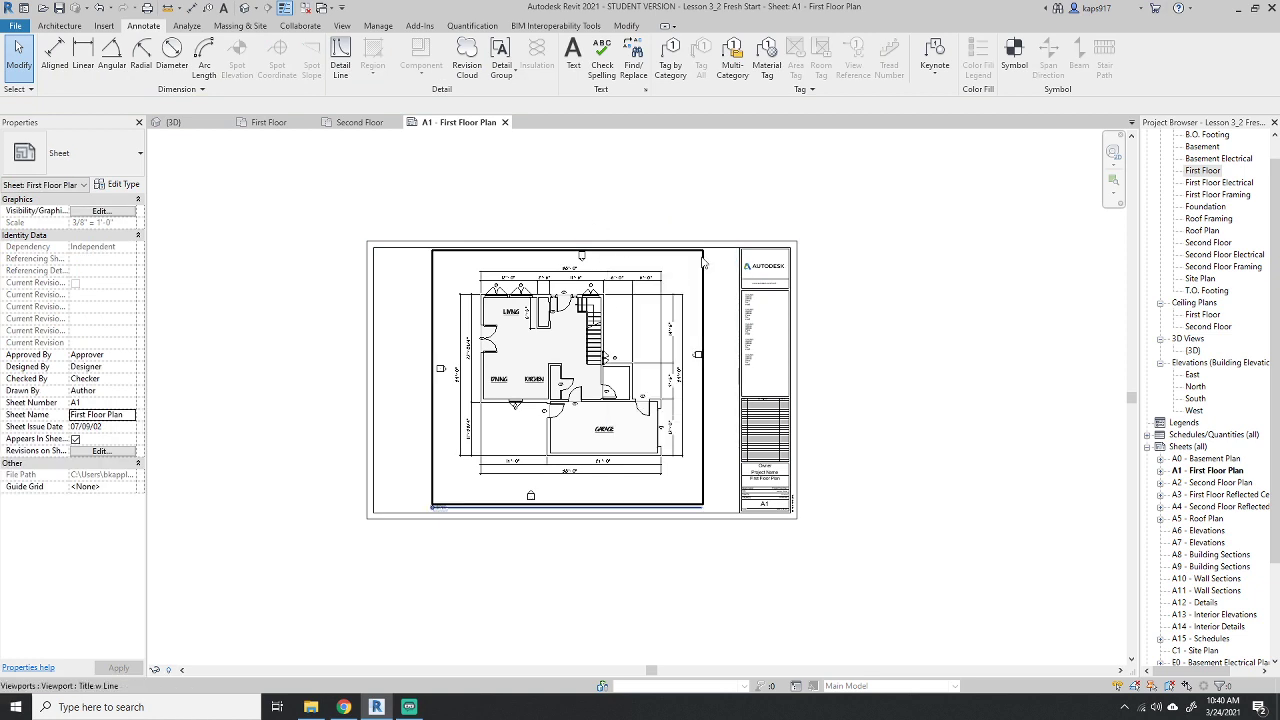
{"action": "left_click", "coordinate": [738, 252]}
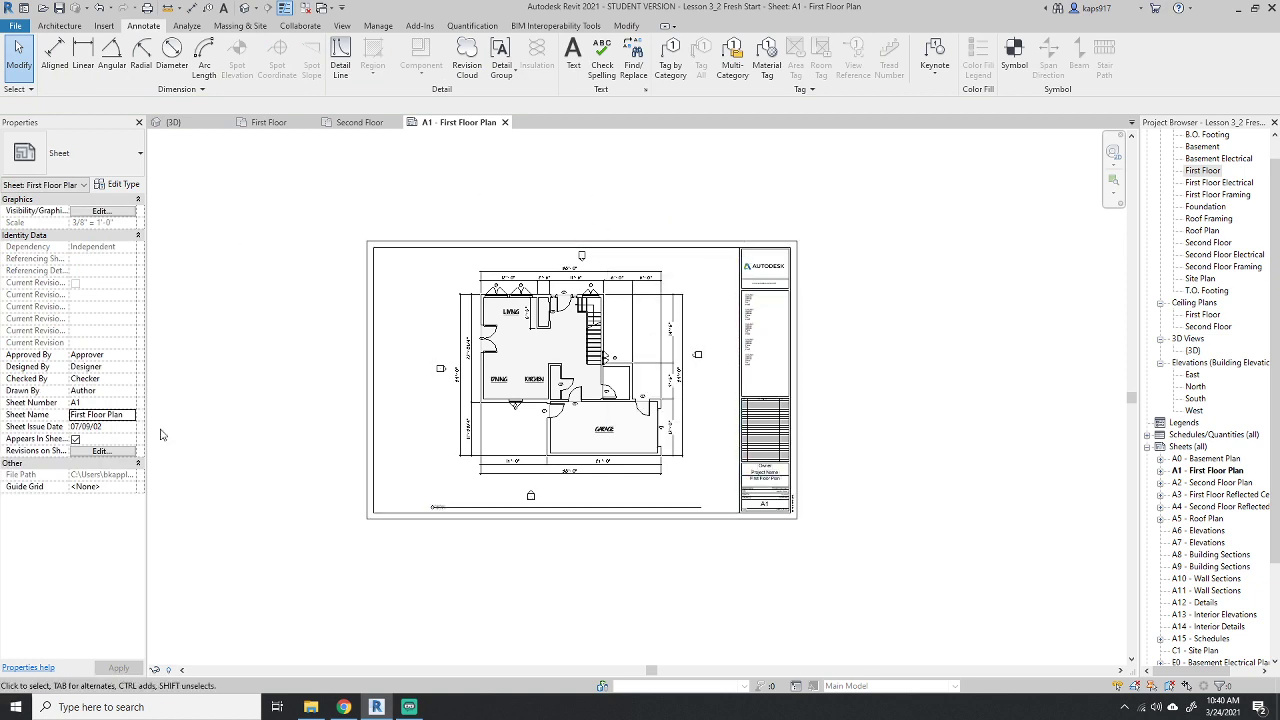
{"action": "middle_click_drag", "start_coordinate": [815, 337], "coordinate": [798, 344]}
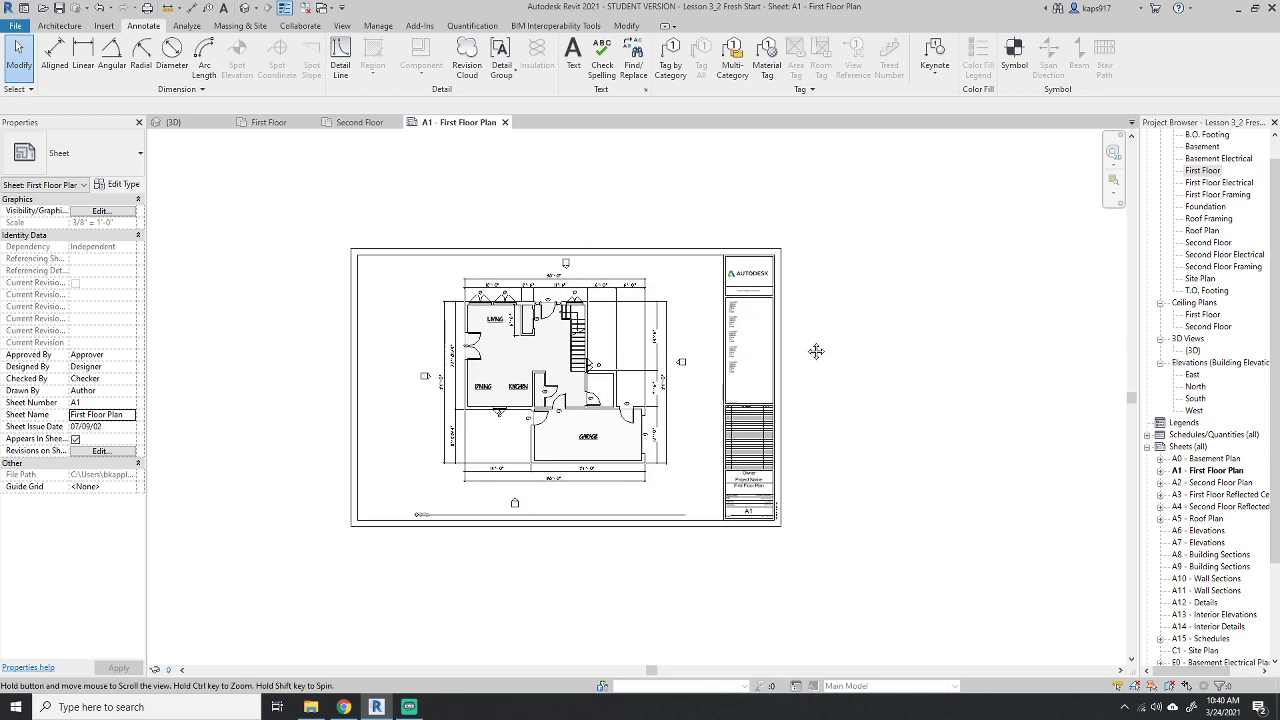
Start printing sheet A1 with Adobe PDF as the printer.
{"action": "left_click", "coordinate": [17, 28]}
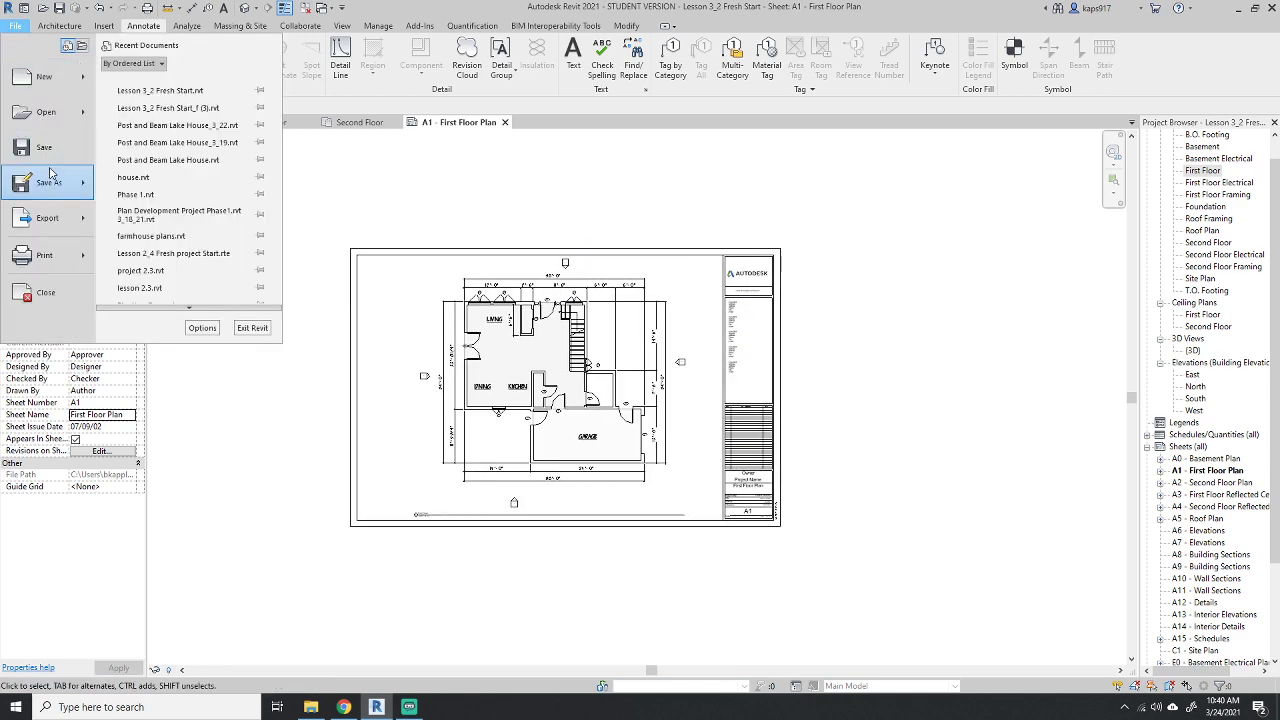
{"action": "left_click", "coordinate": [50, 252]}
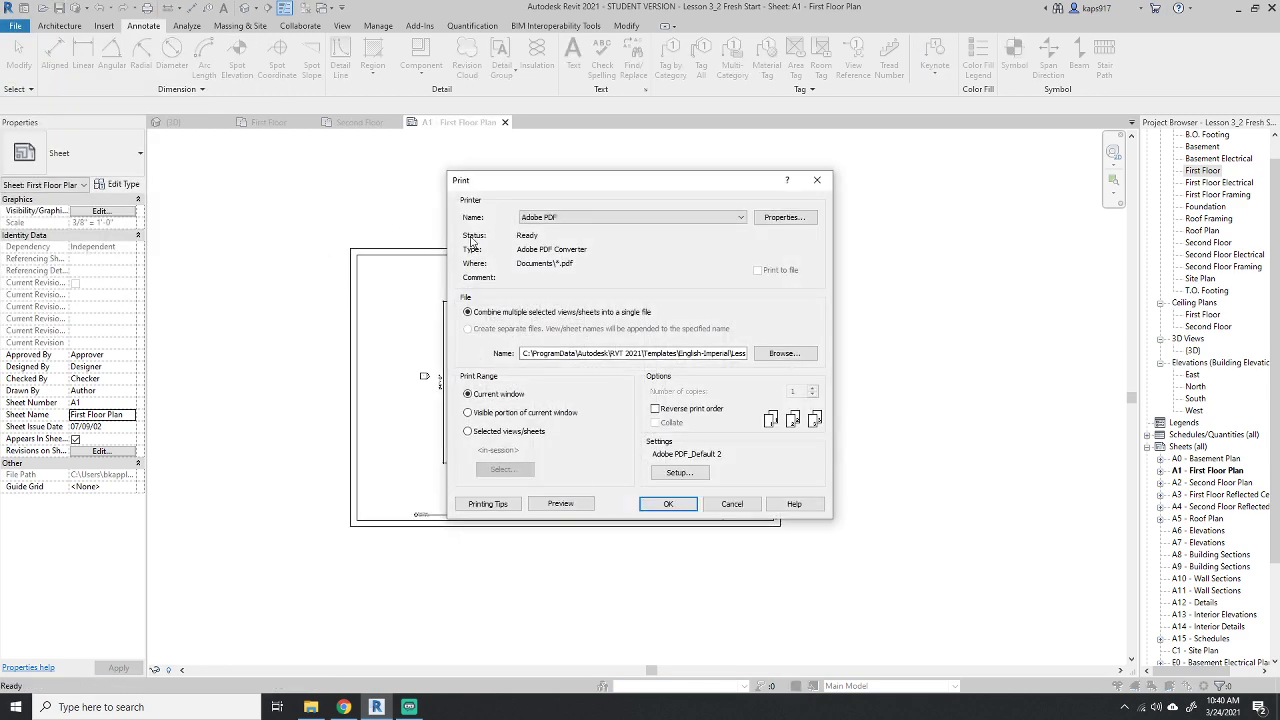
{"action": "left_click", "coordinate": [549, 218]}
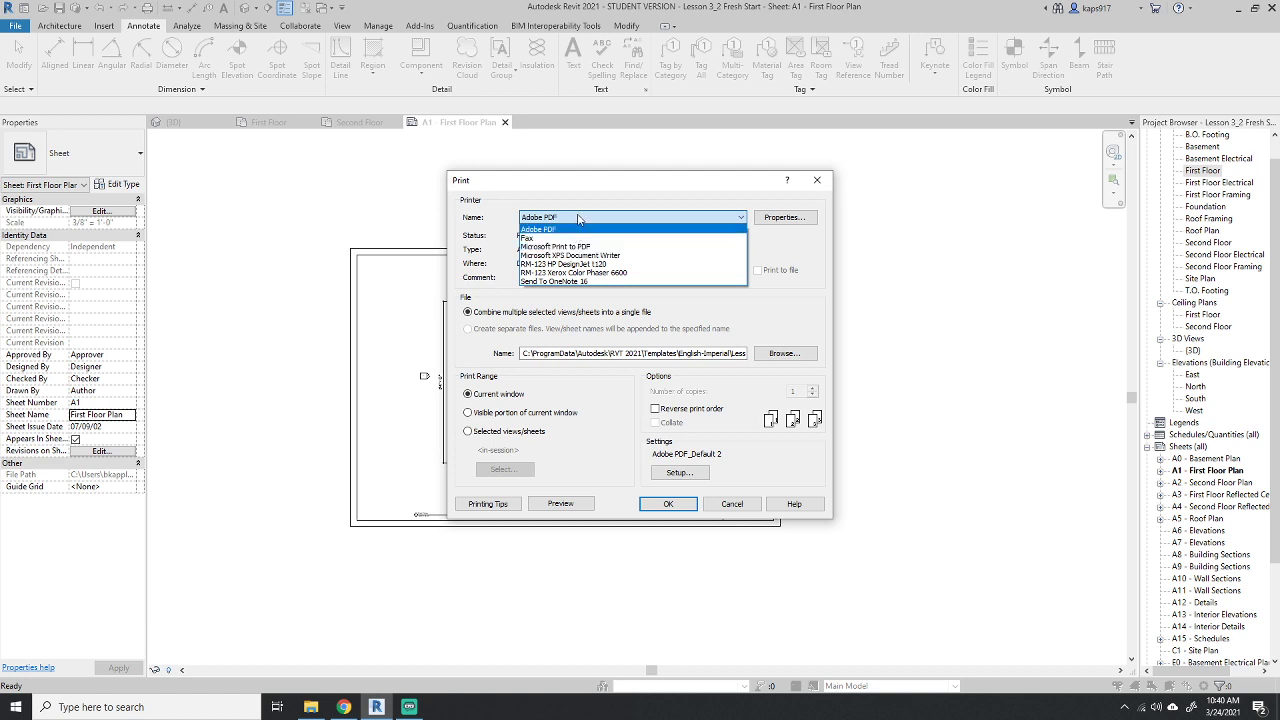
{"action": "left_click", "coordinate": [577, 218]}
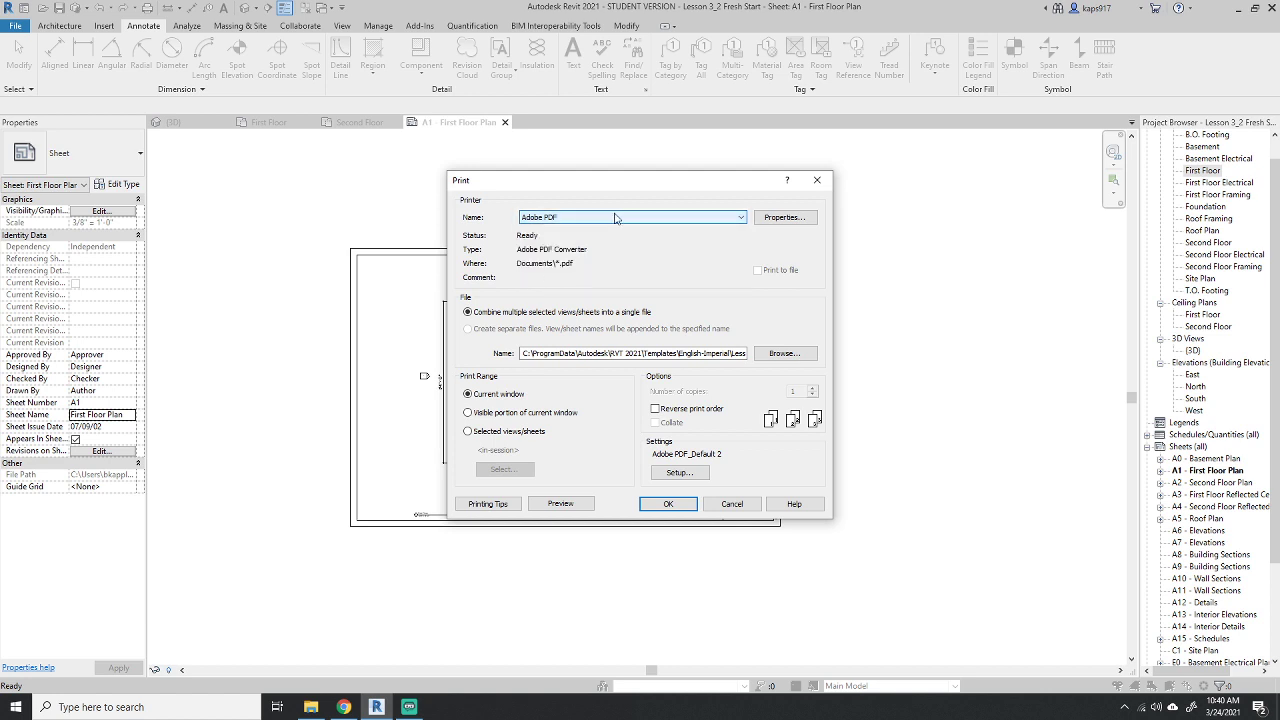
Set the Adobe PDF page size to ARCH D, check the paper quality and layout orientation, and accept the printer properties.
{"action": "left_click", "coordinate": [785, 218]}
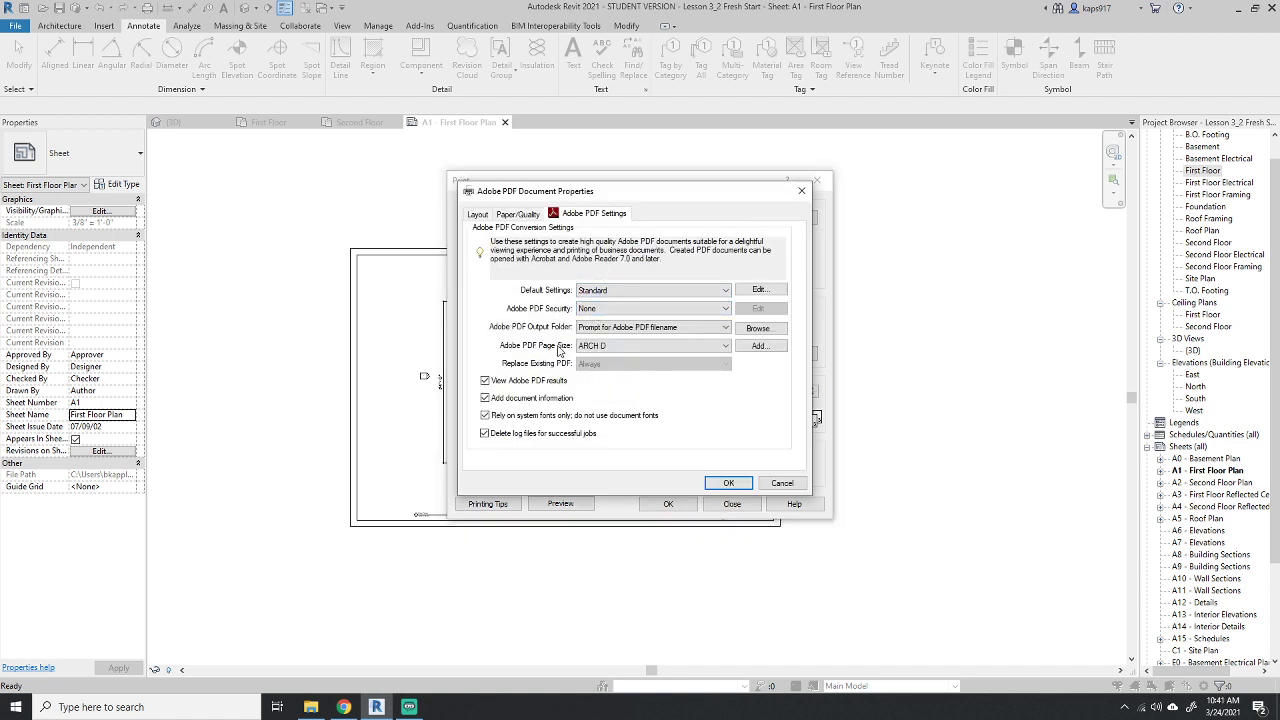
{"action": "left_click", "coordinate": [640, 346]}
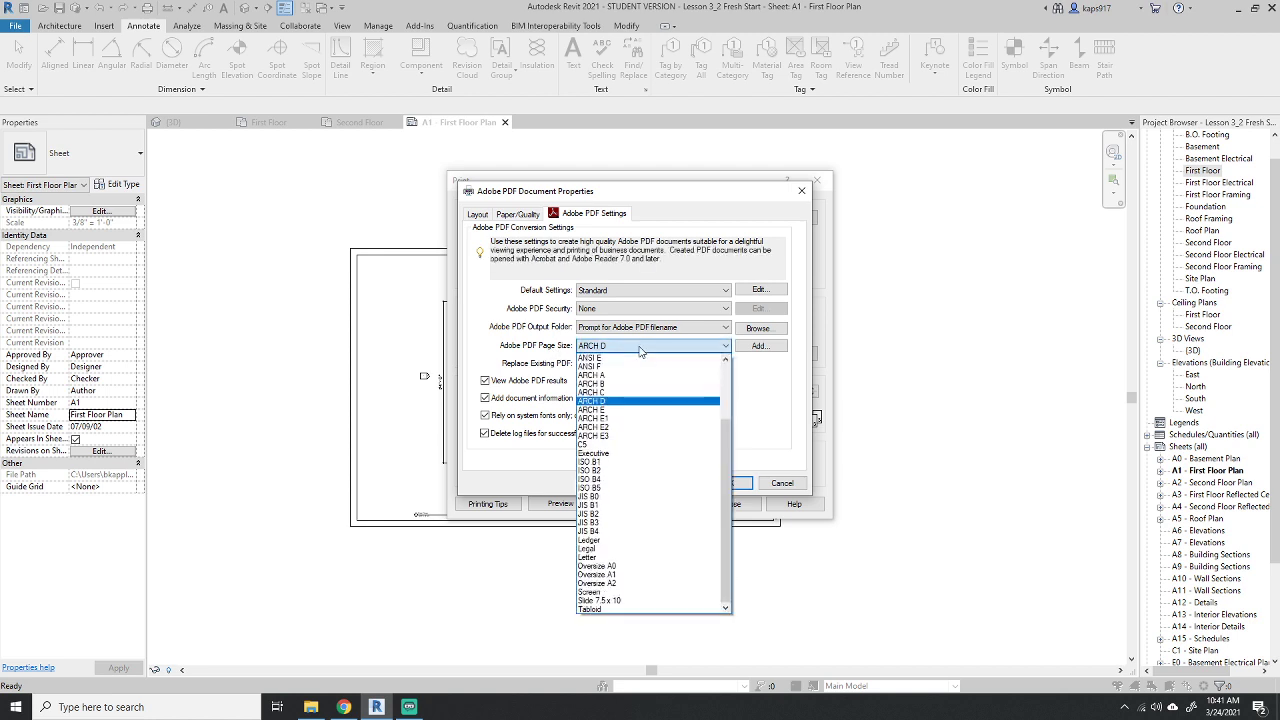
{"action": "left_click", "coordinate": [605, 401]}
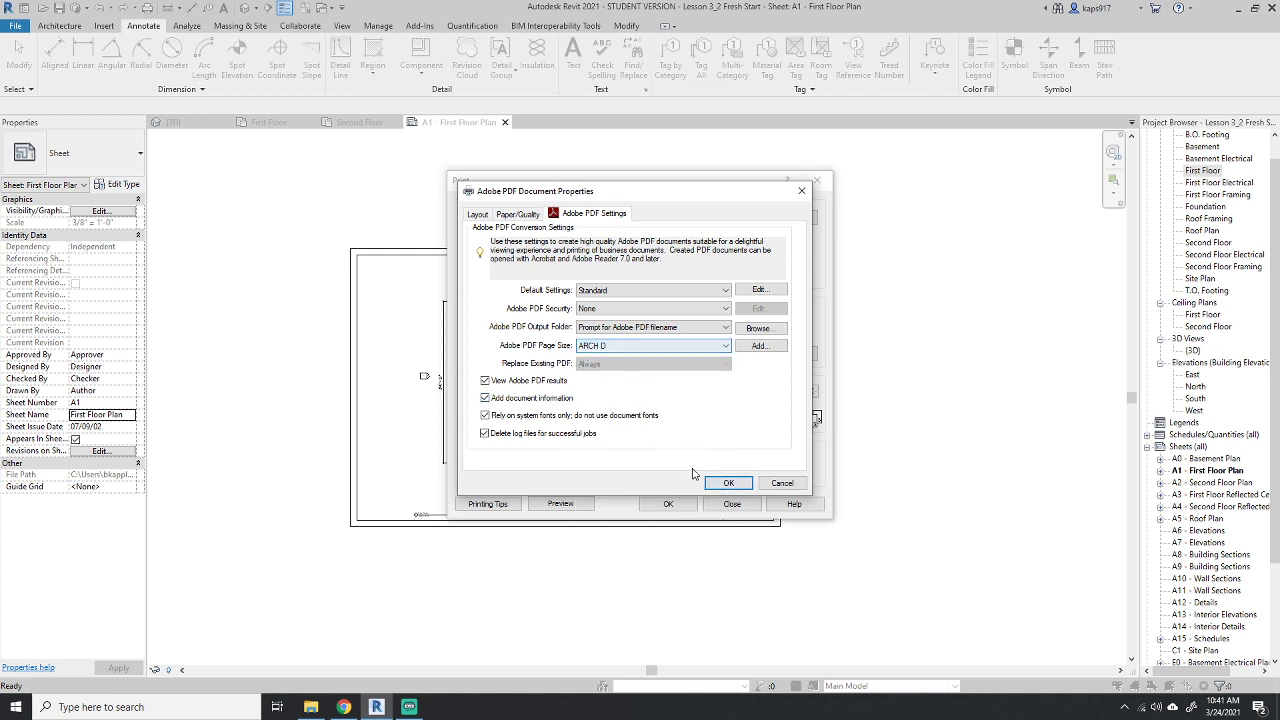
{"action": "left_click", "coordinate": [518, 216]}
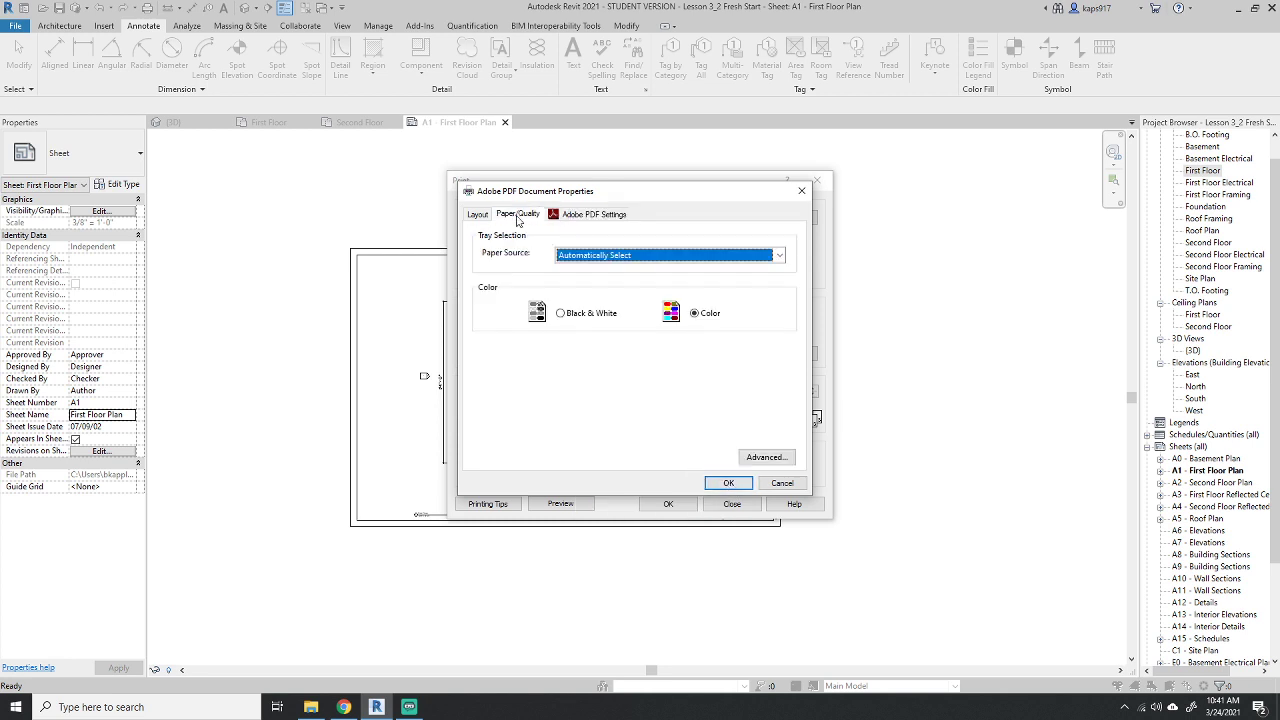
{"action": "left_click", "coordinate": [489, 217]}
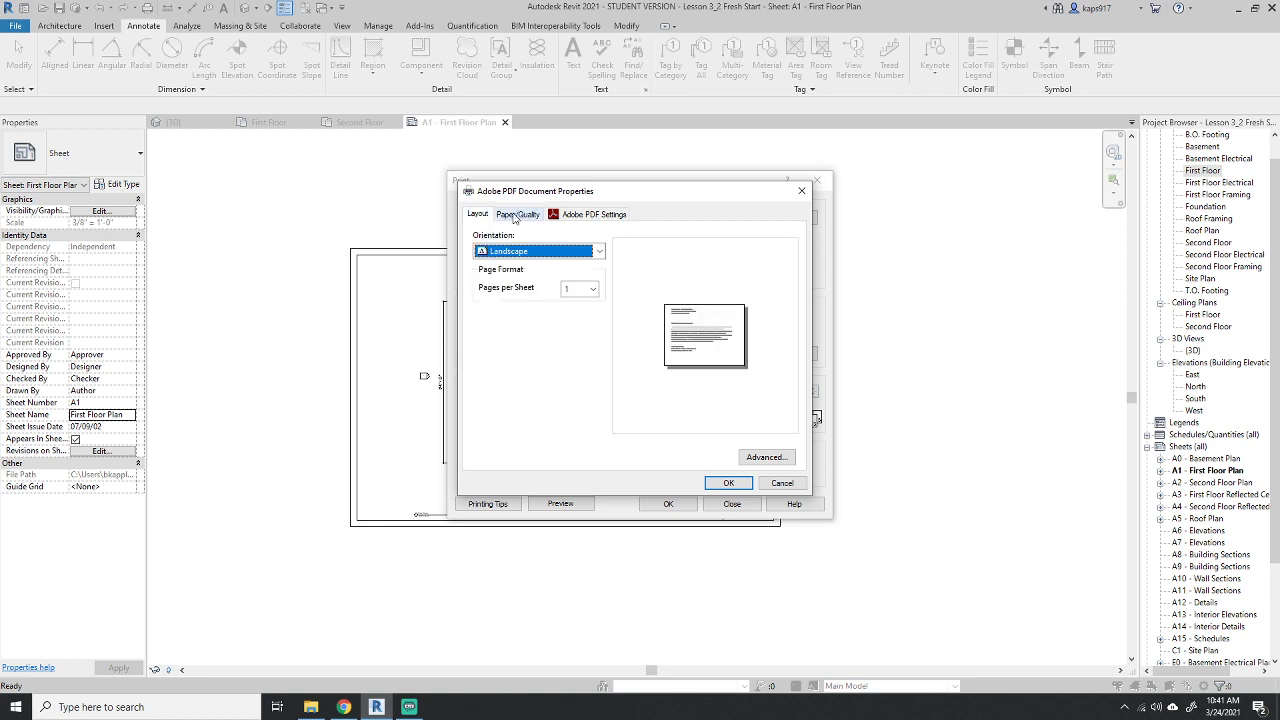
{"action": "left_click", "coordinate": [728, 483]}
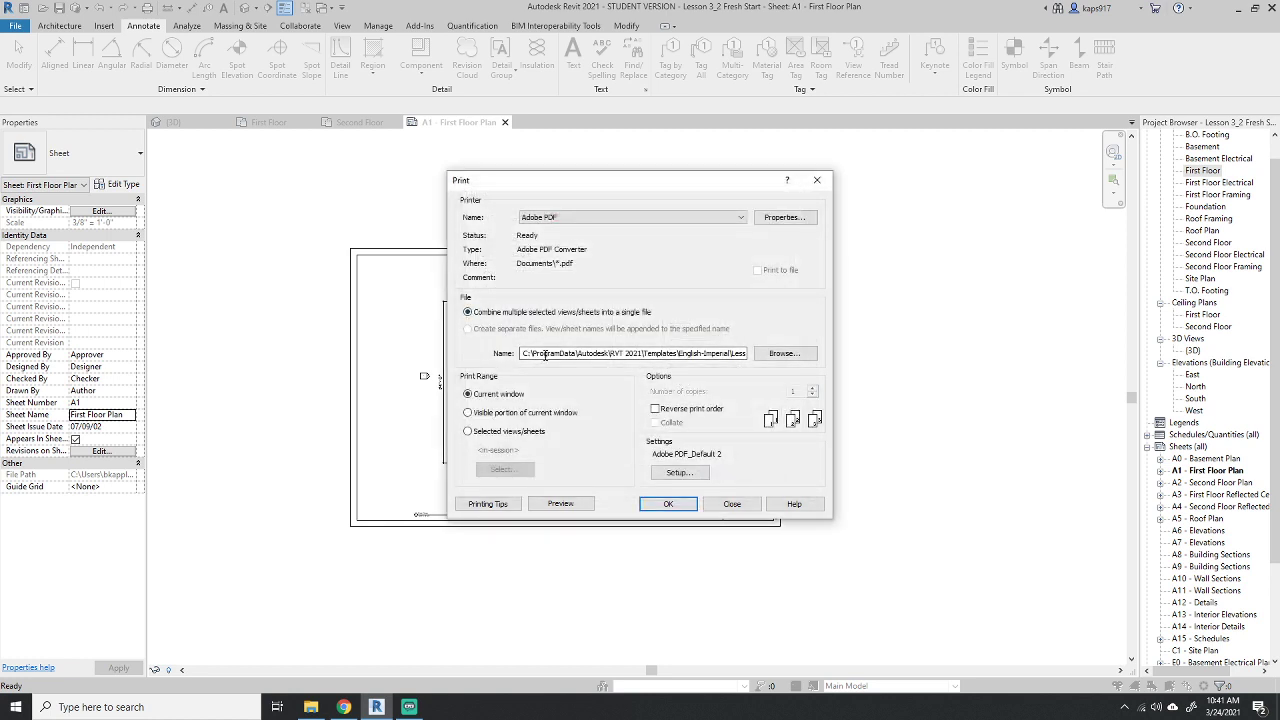
Set the PDF output location to the Desktop with the file name FloorPlans Level 1.
{"action": "left_click", "coordinate": [775, 353]}
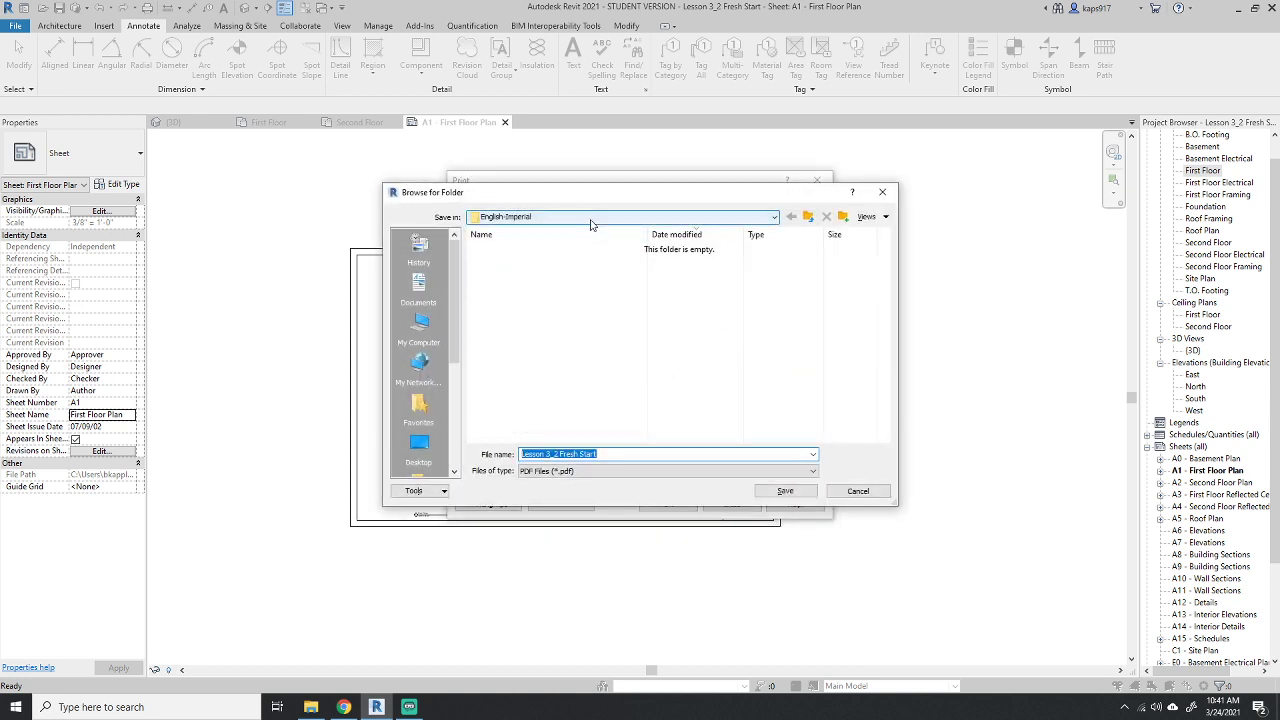
{"action": "left_click", "coordinate": [420, 327]}
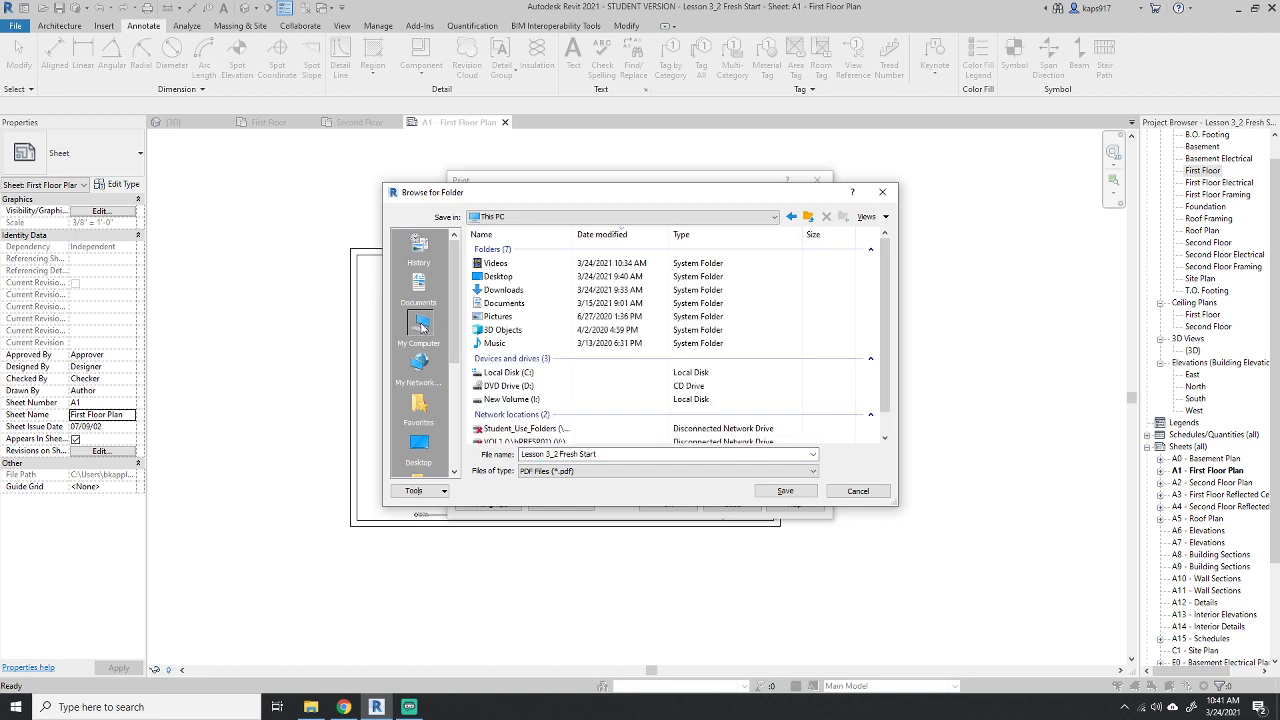
{"action": "double_click", "coordinate": [505, 277]}
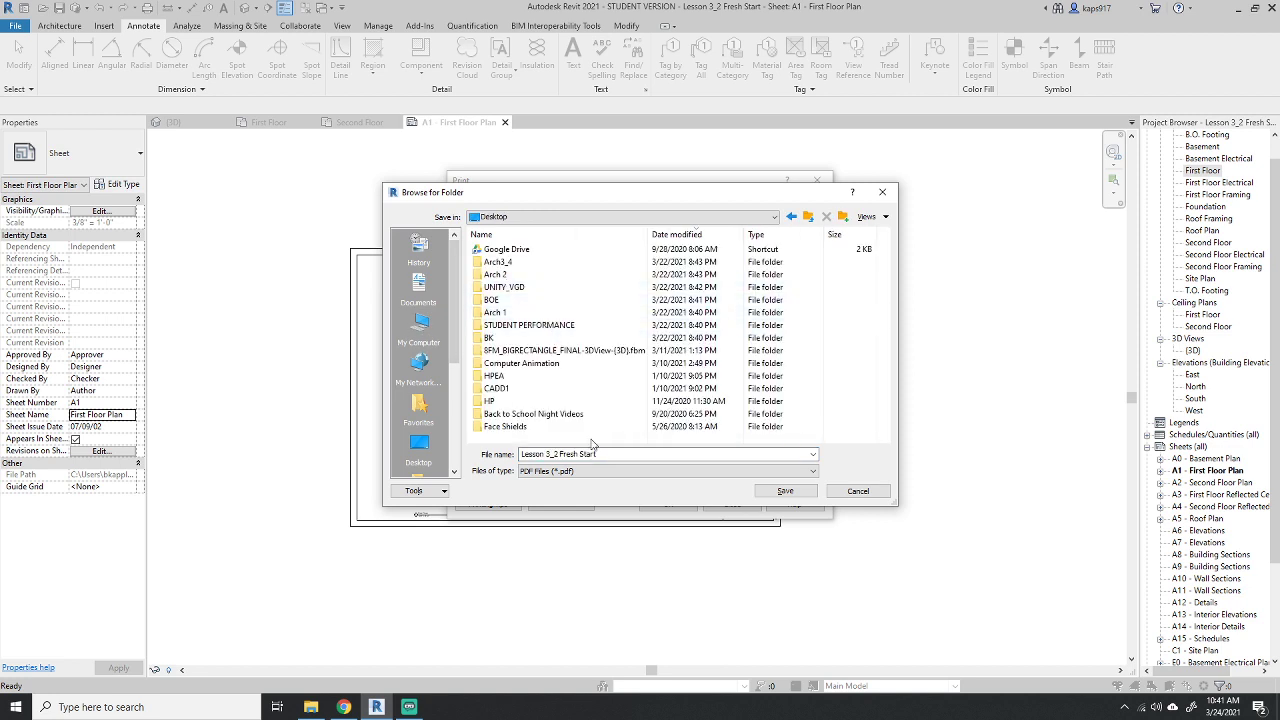
{"action": "left_click", "coordinate": [638, 454]}
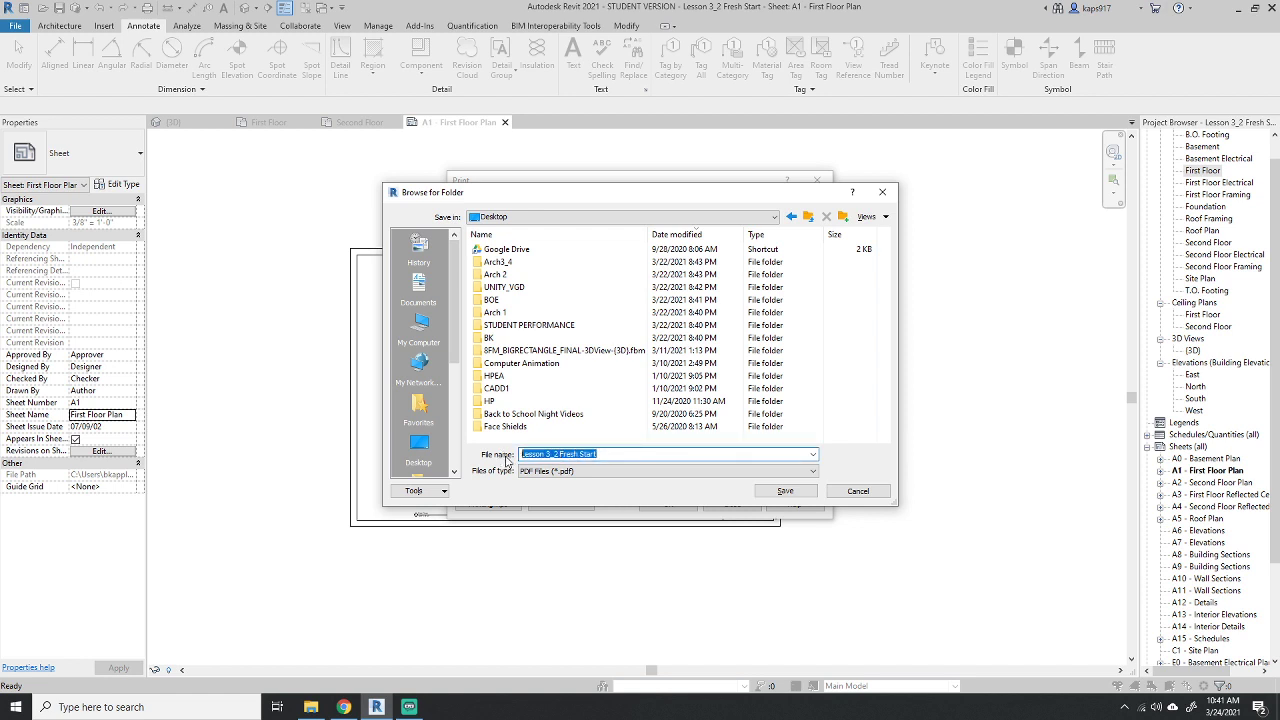
{"action": "type", "text": "FloorPlans Level 1"}
{"action": "left_click", "coordinate": [788, 491]}
{"action": "left_click", "coordinate": [695, 353]}
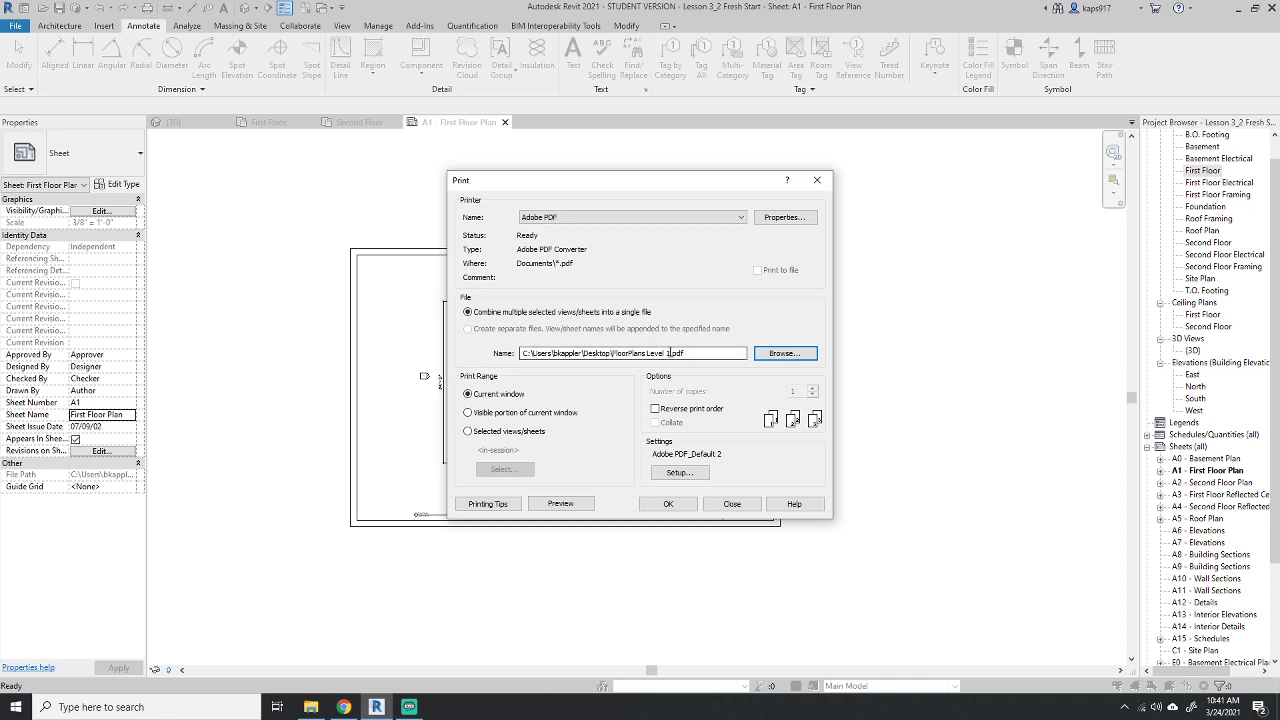
{"action": "left_click", "coordinate": [670, 353]}
Configure the print setup with Center paper placement, 100% zoom and Presentation raster quality.
{"action": "left_click", "coordinate": [683, 472]}
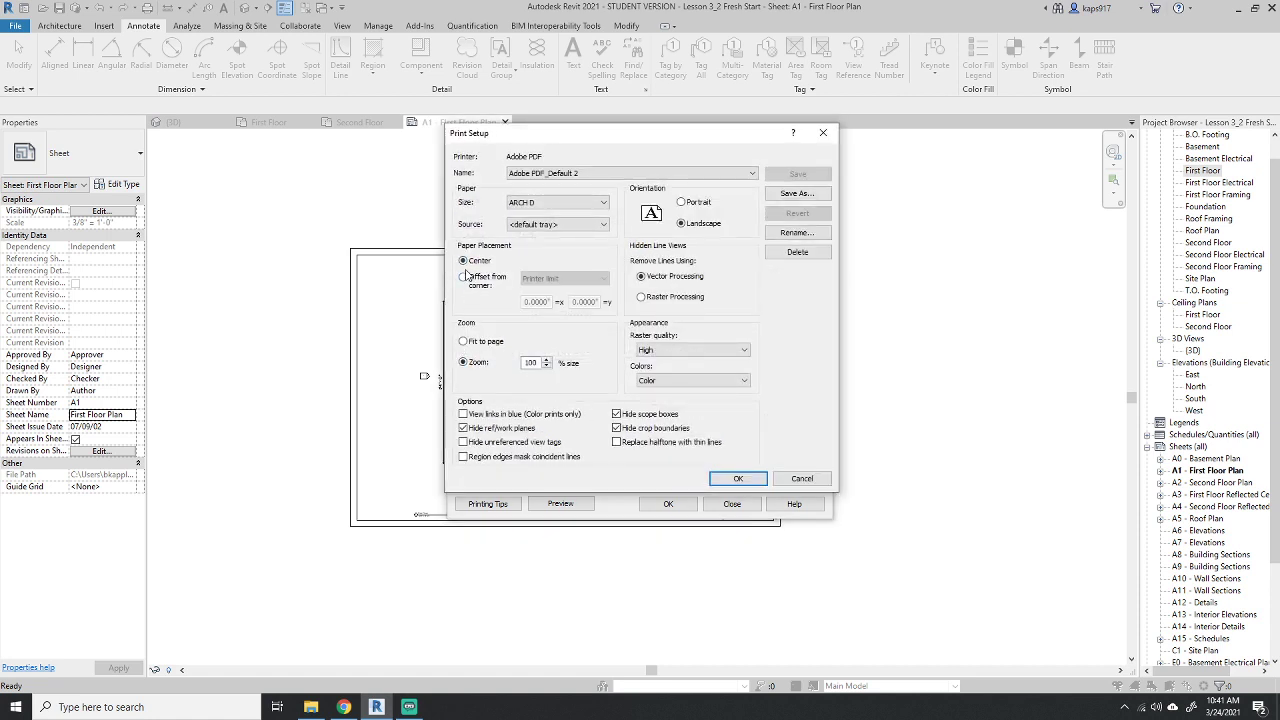
{"action": "left_click", "coordinate": [467, 364]}
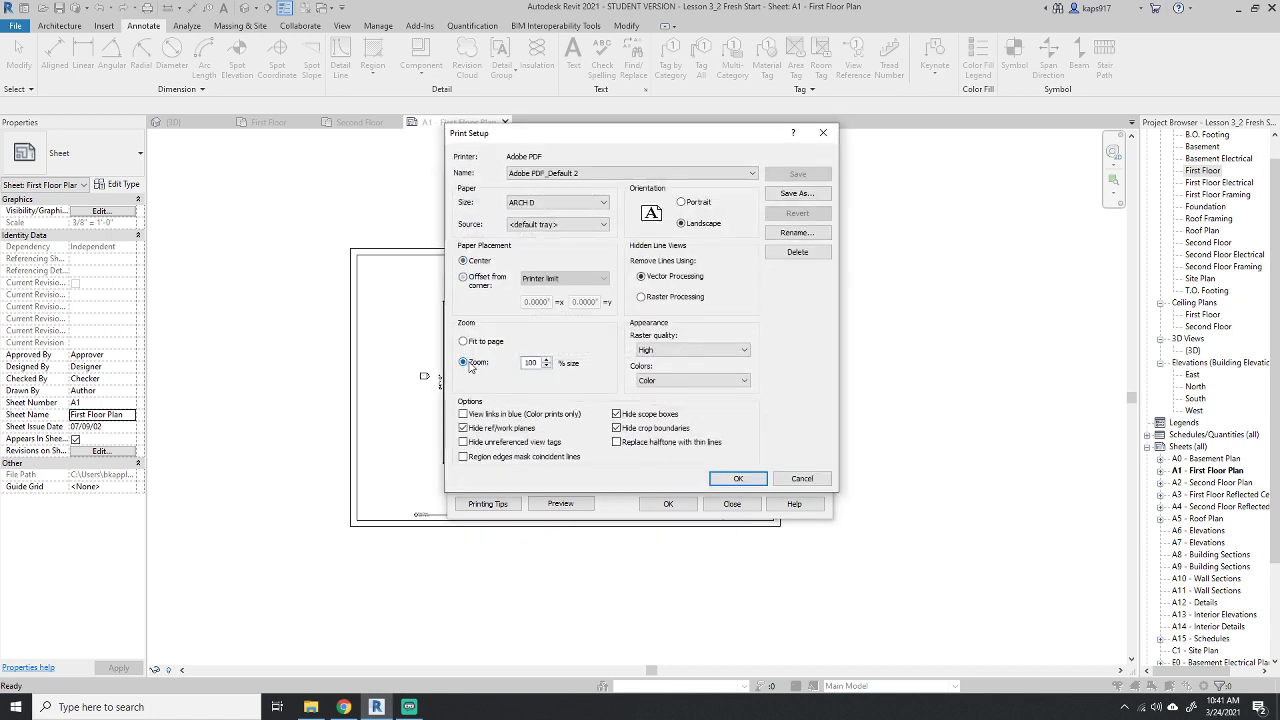
{"action": "double_click", "coordinate": [525, 362]}
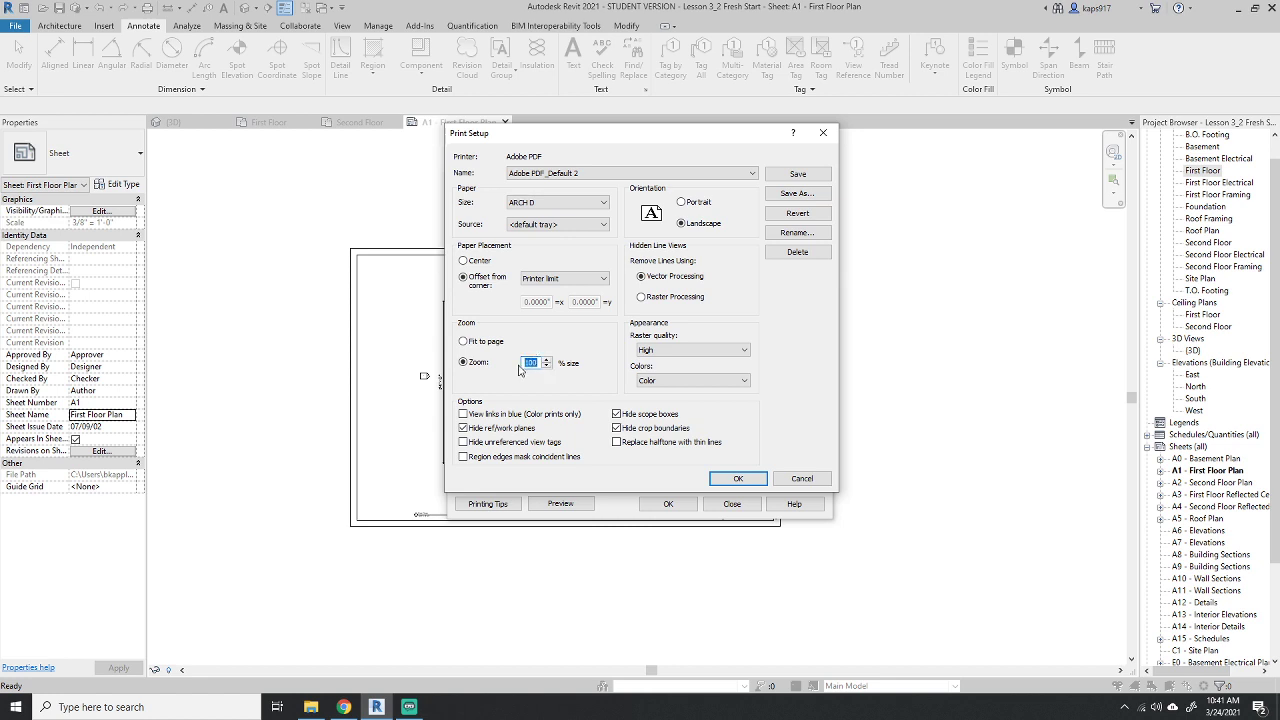
{"action": "left_click", "coordinate": [478, 262]}
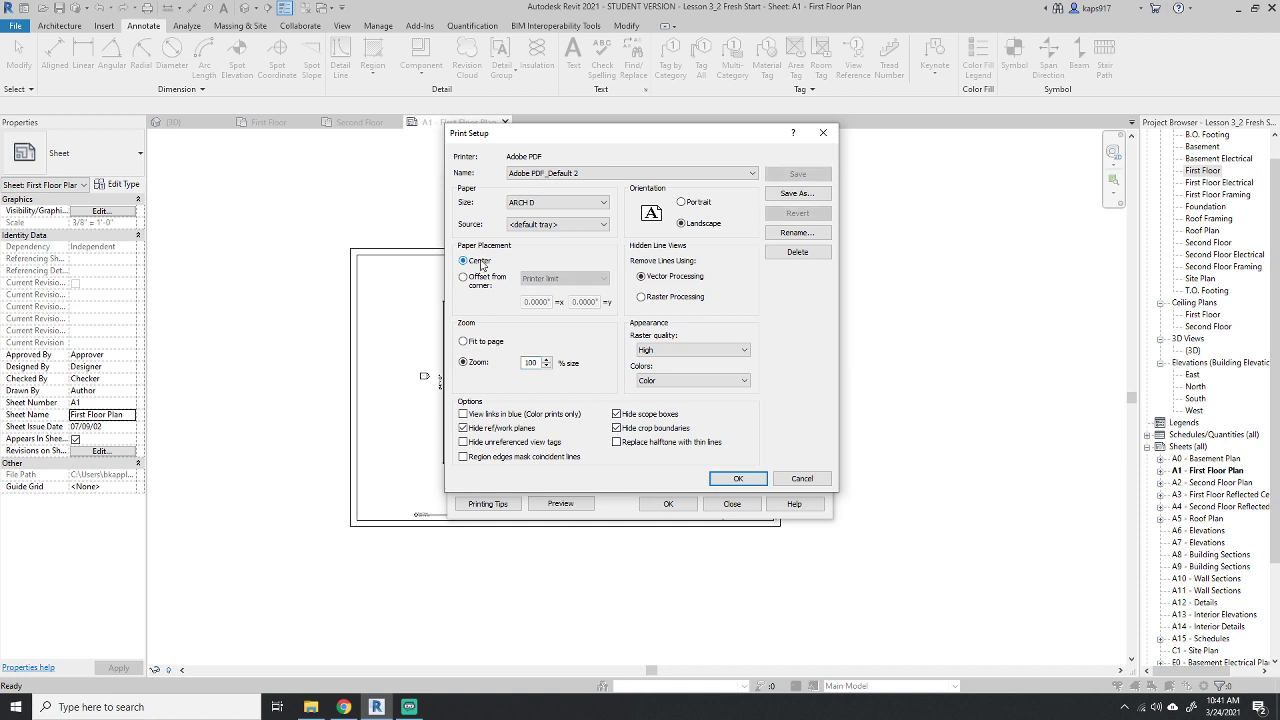
{"action": "left_click", "coordinate": [690, 351]}
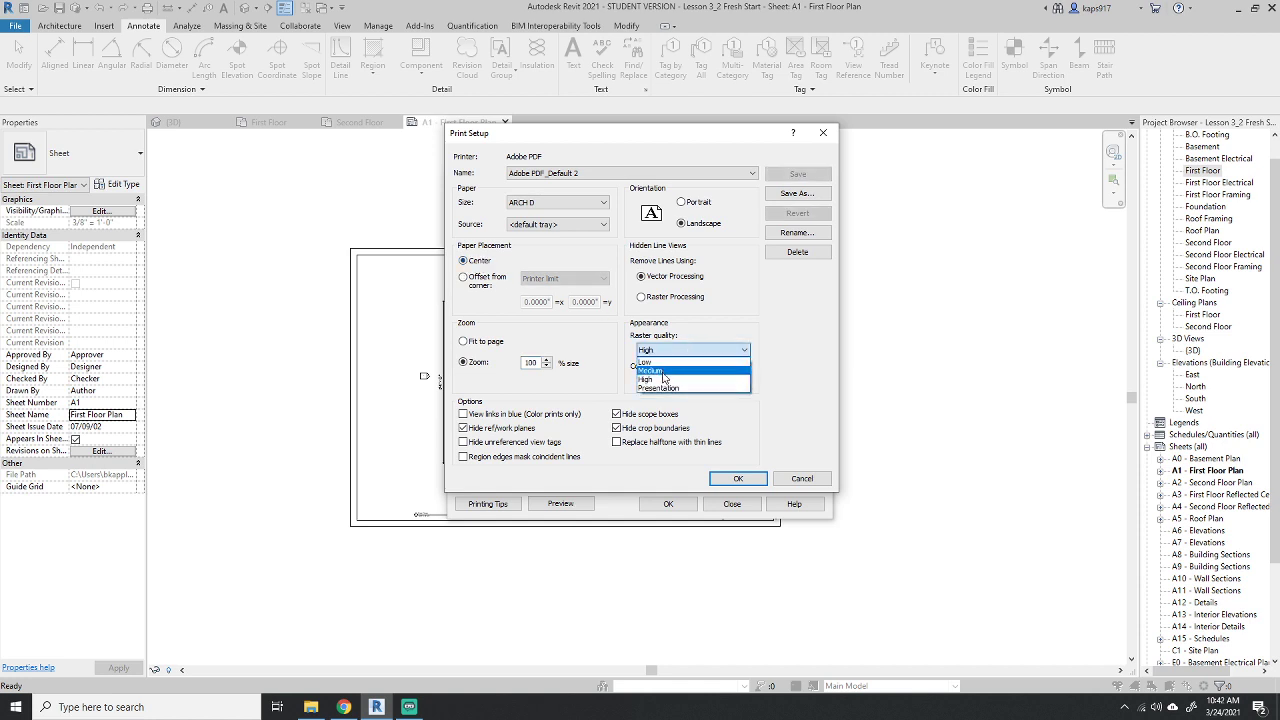
{"action": "left_click", "coordinate": [667, 388]}
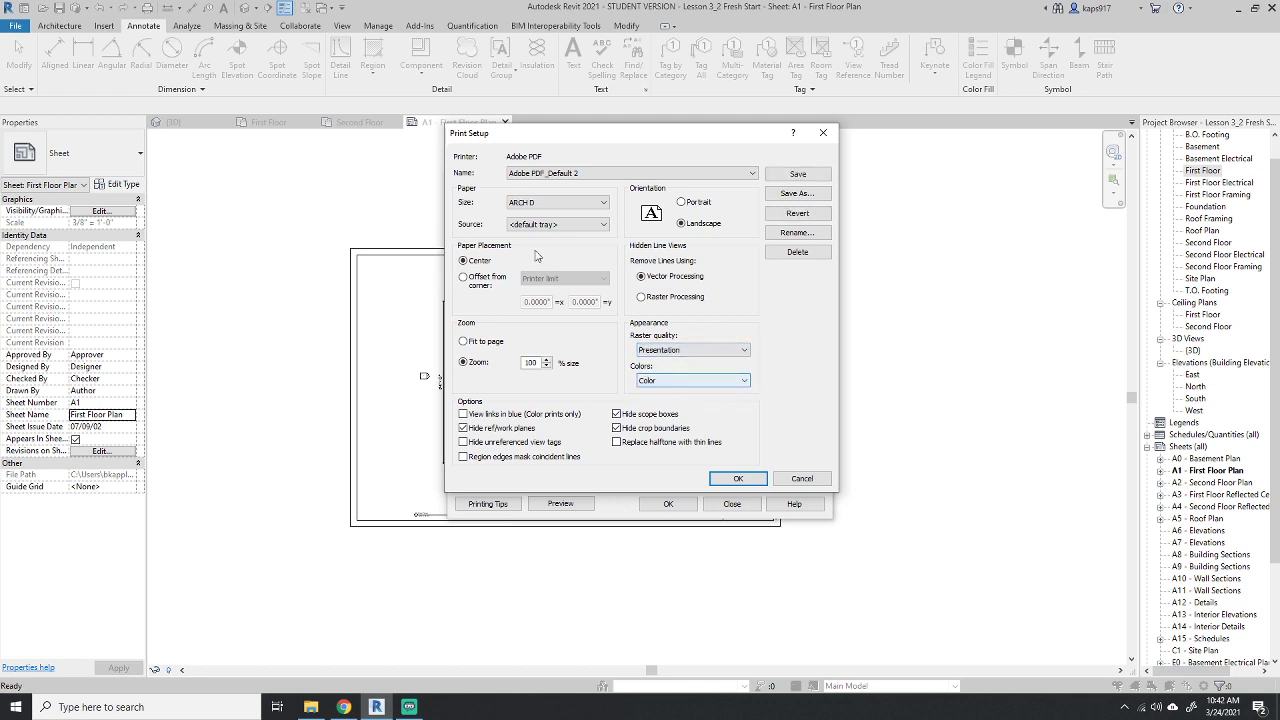
{"action": "left_click", "coordinate": [739, 479]}
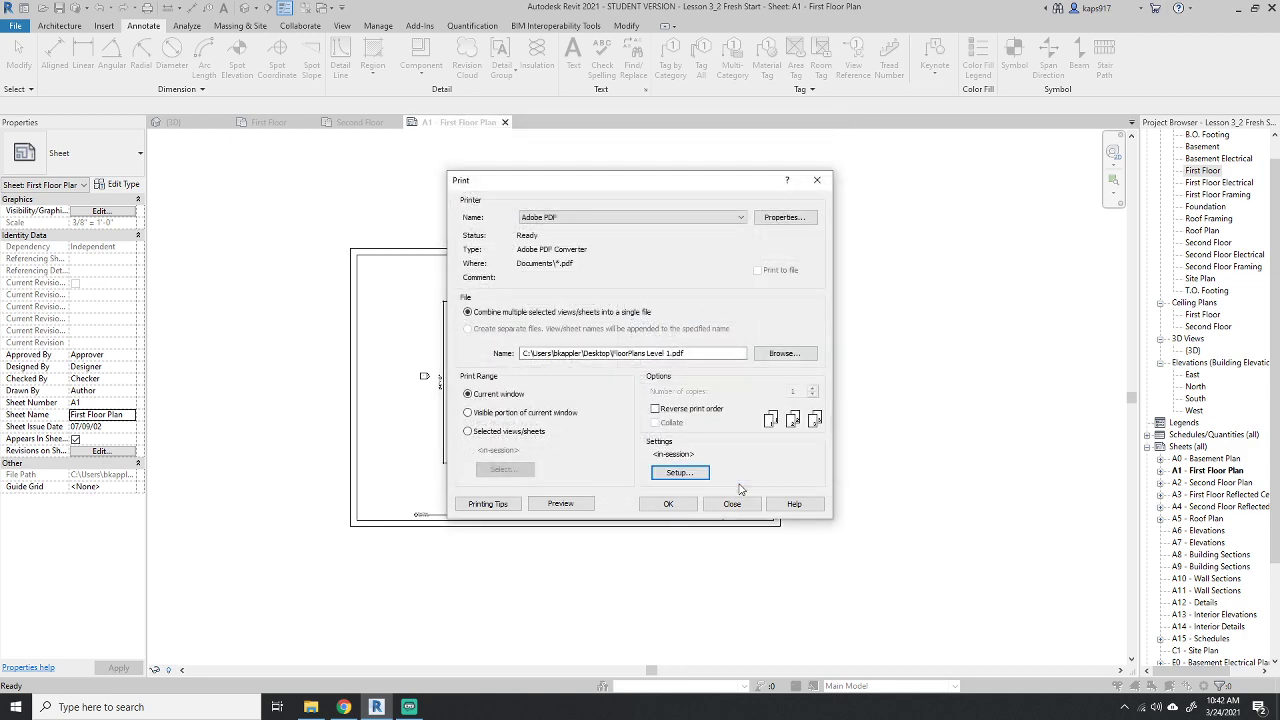
Preview the print layout of sheet A1, then print it and save the PDF to the Desktop as FloorPlans Level 1.
{"action": "left_click", "coordinate": [562, 503]}
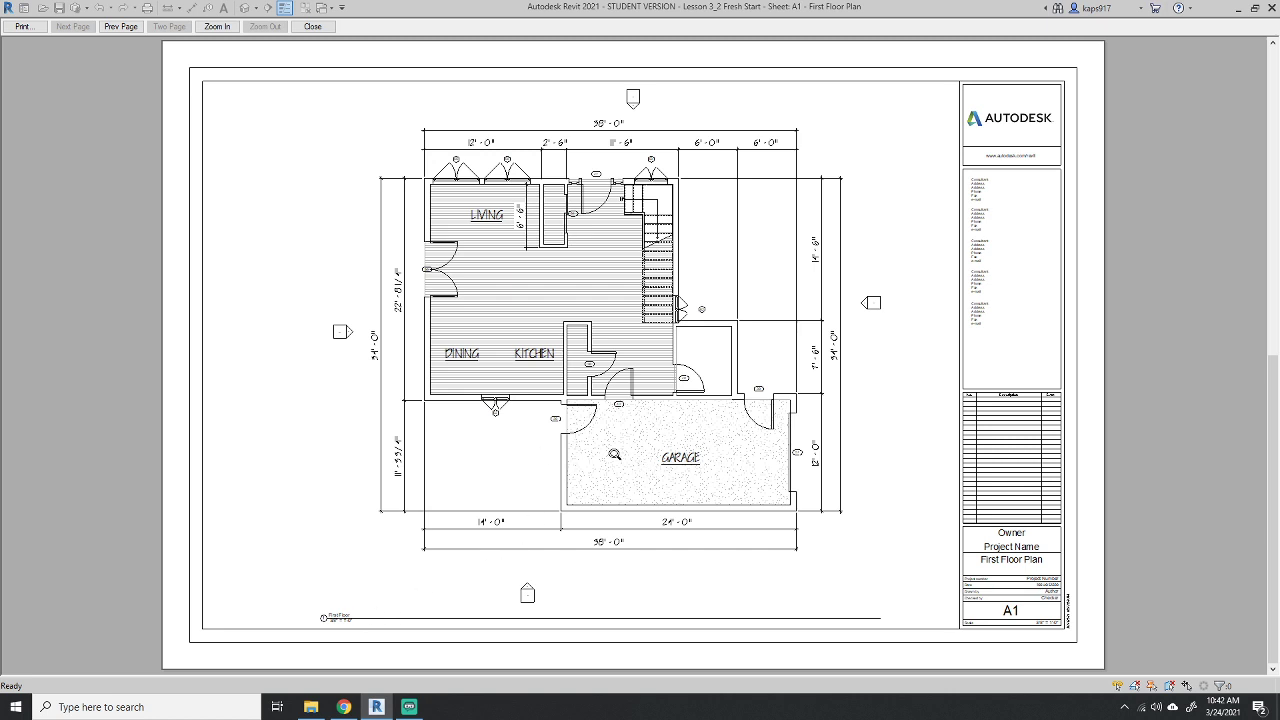
{"action": "left_click", "coordinate": [22, 26]}
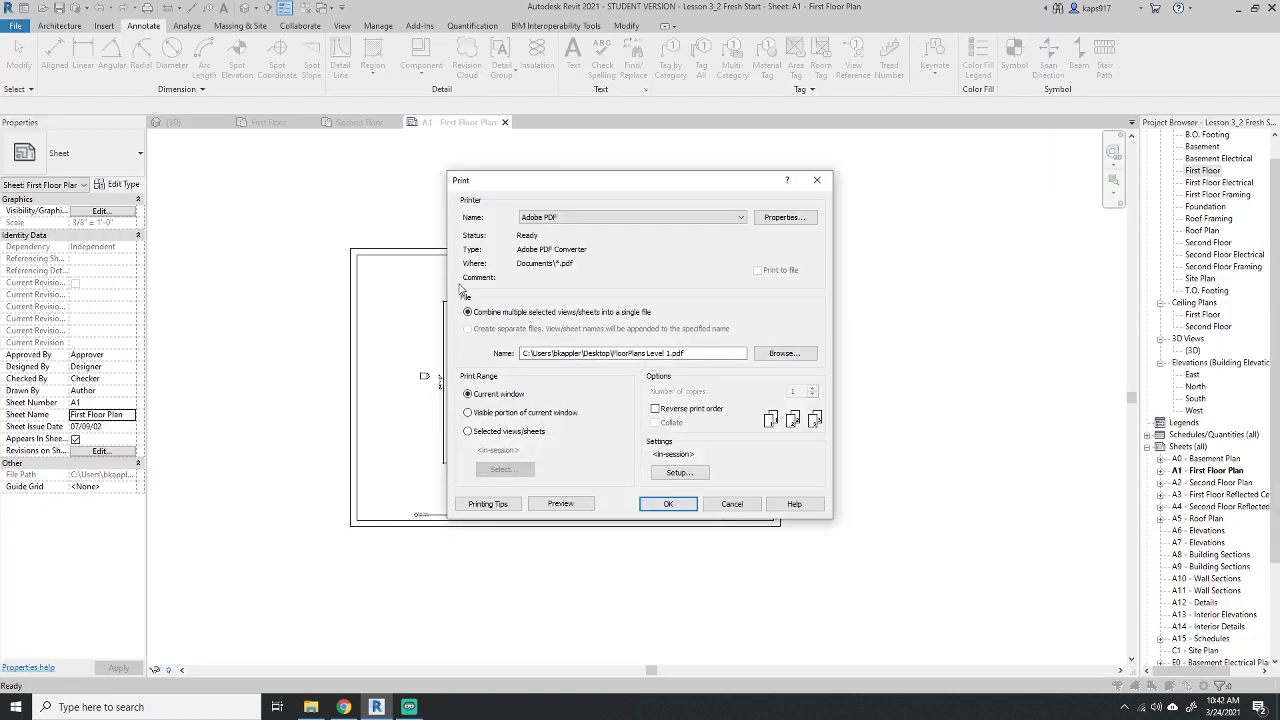
{"action": "left_click", "coordinate": [645, 498]}
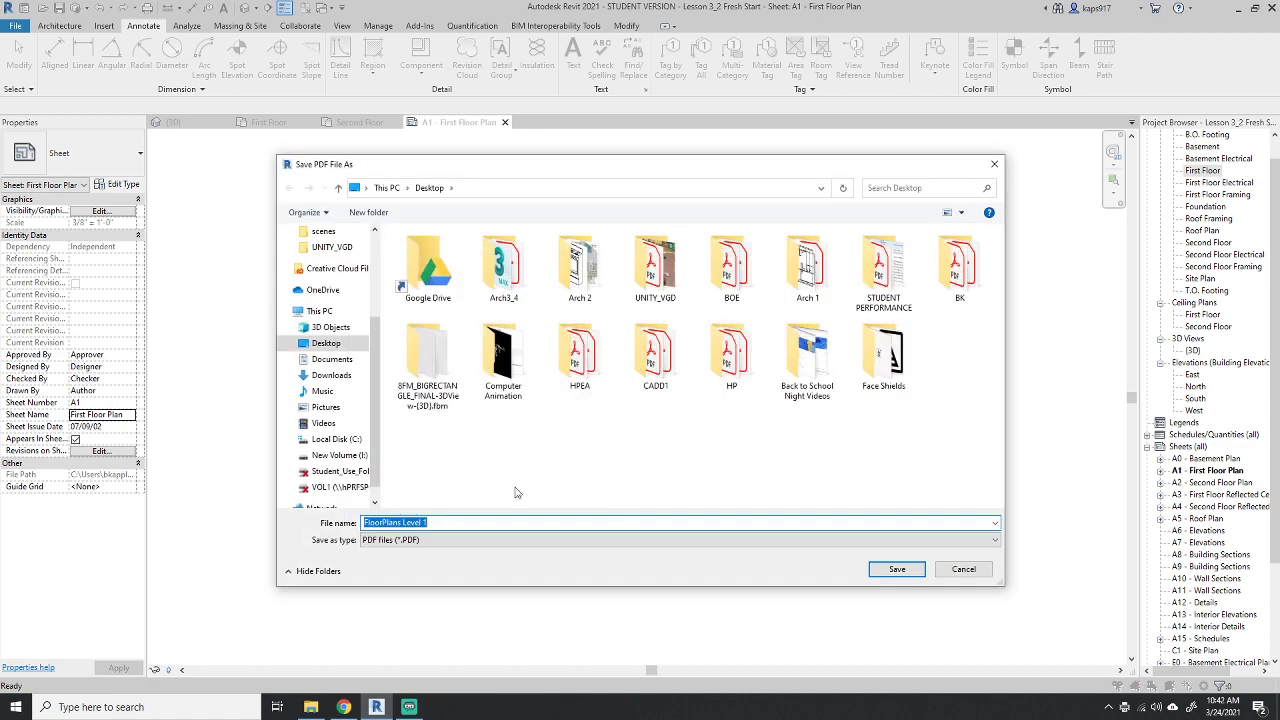
{"action": "left_click_drag", "start_coordinate": [561, 167], "coordinate": [576, 138]}
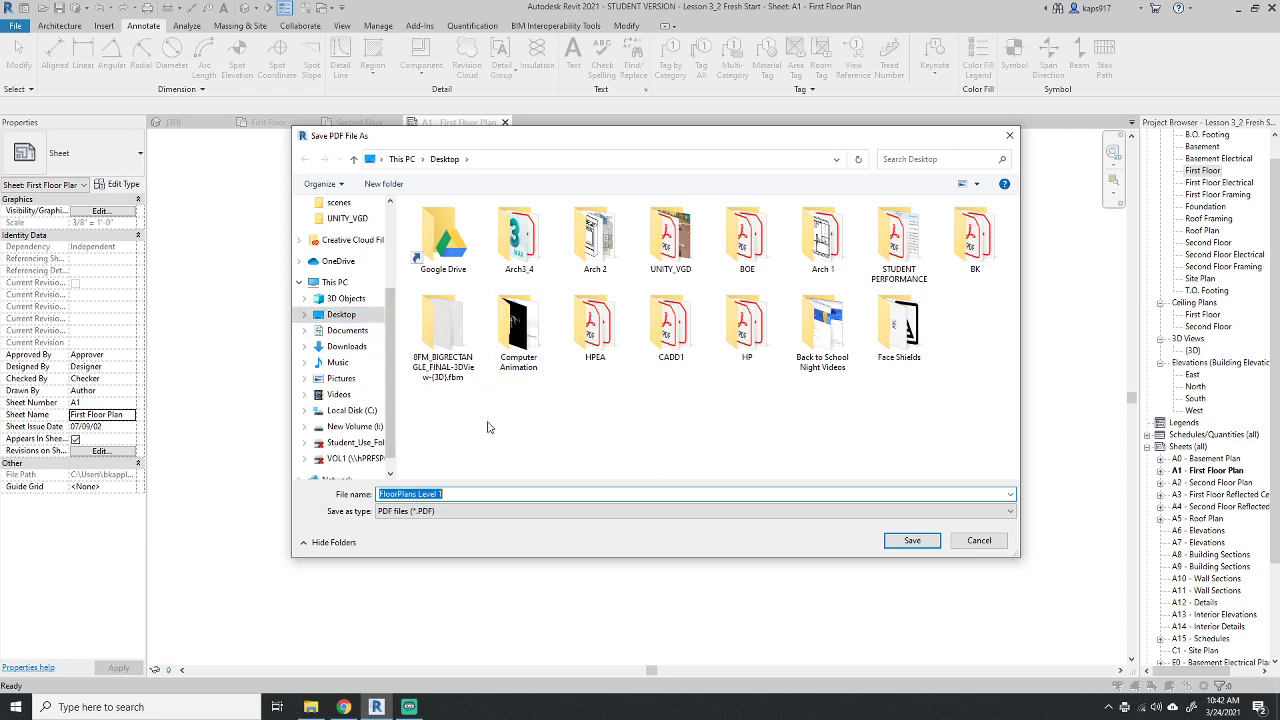
{"action": "left_click", "coordinate": [912, 540]}
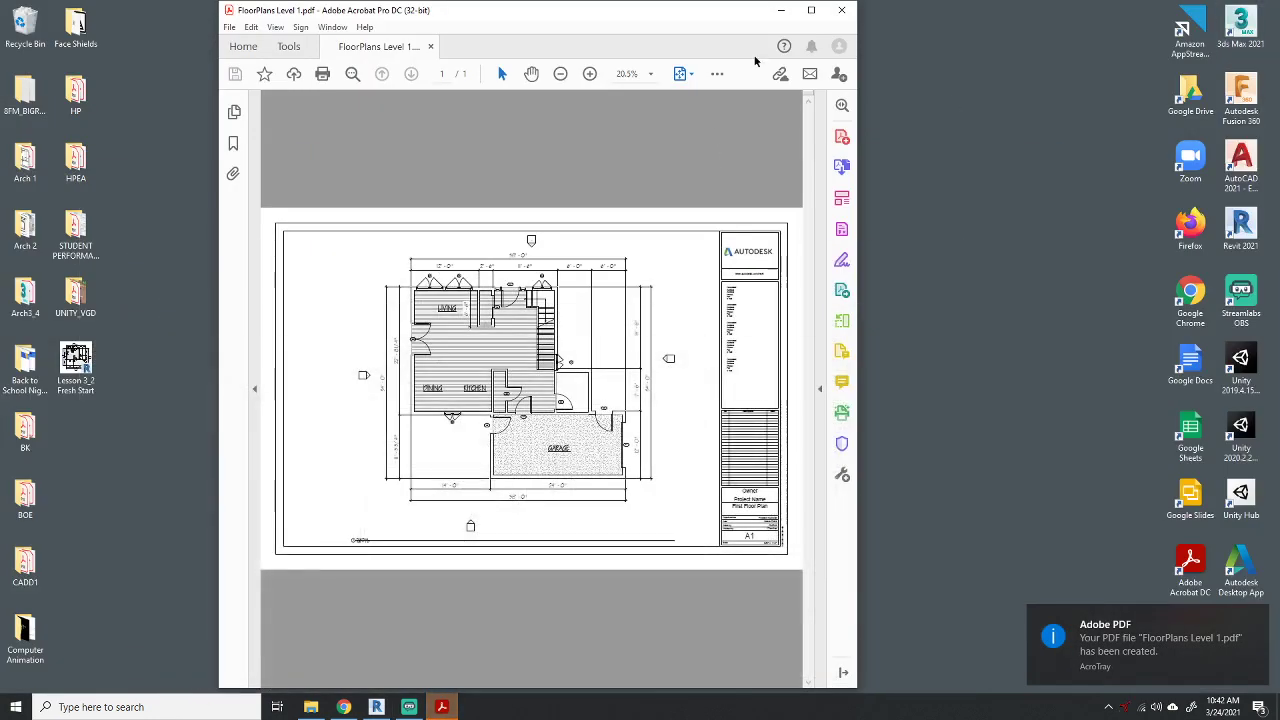
Move the FloorPlans Level 1 PDF to an empty area of the desktop and open it in a maximized Adobe Acrobat window.
{"action": "left_click", "coordinate": [781, 10]}
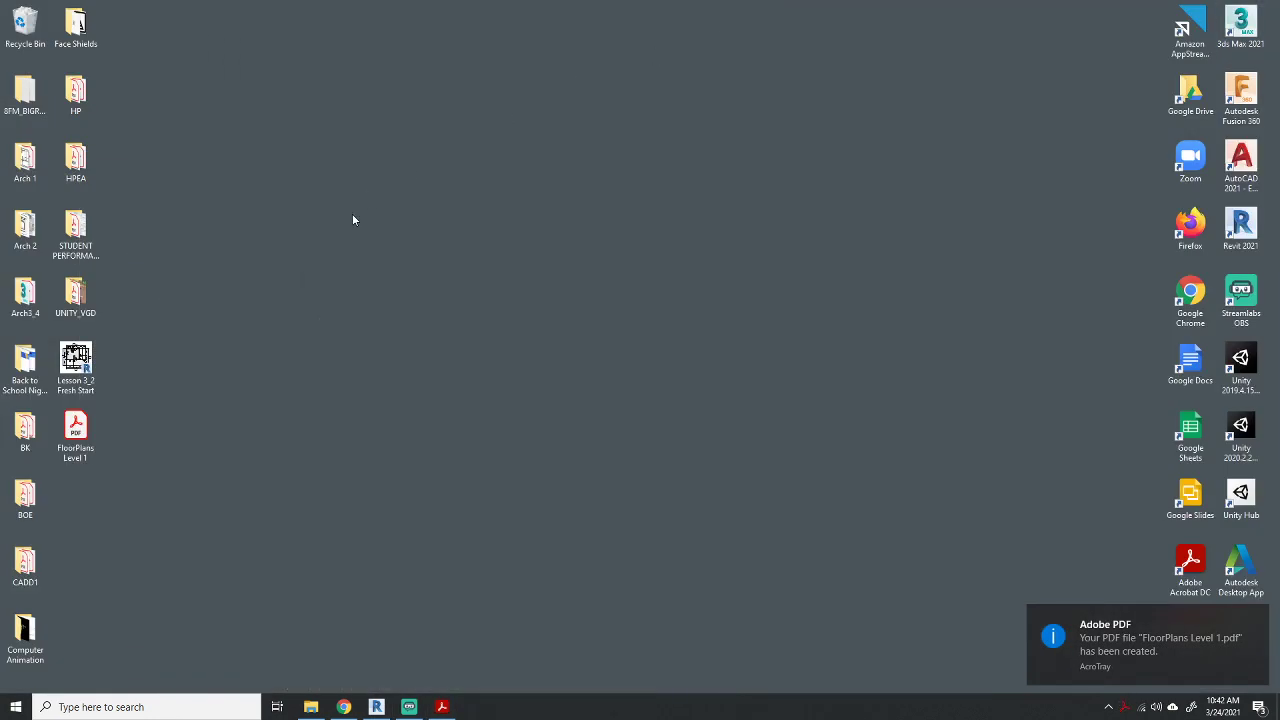
{"action": "left_click_drag", "start_coordinate": [75, 432], "coordinate": [530, 175]}
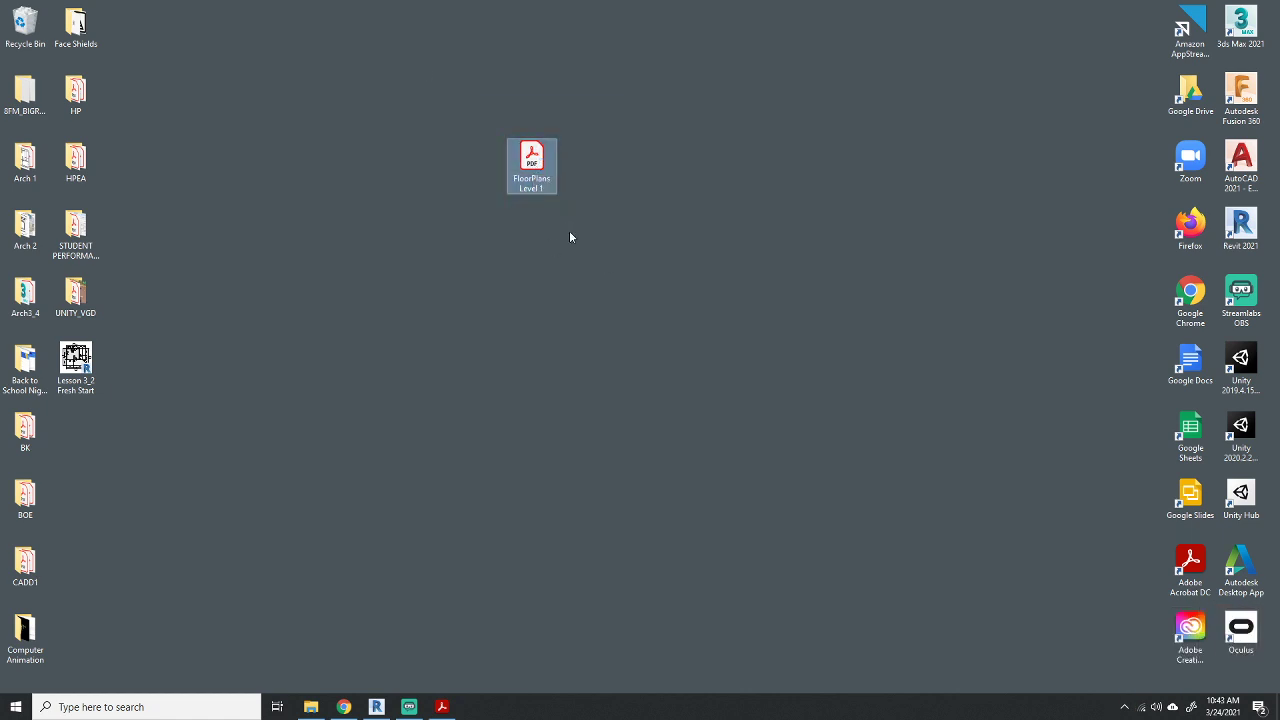
{"action": "double_click", "coordinate": [531, 167]}
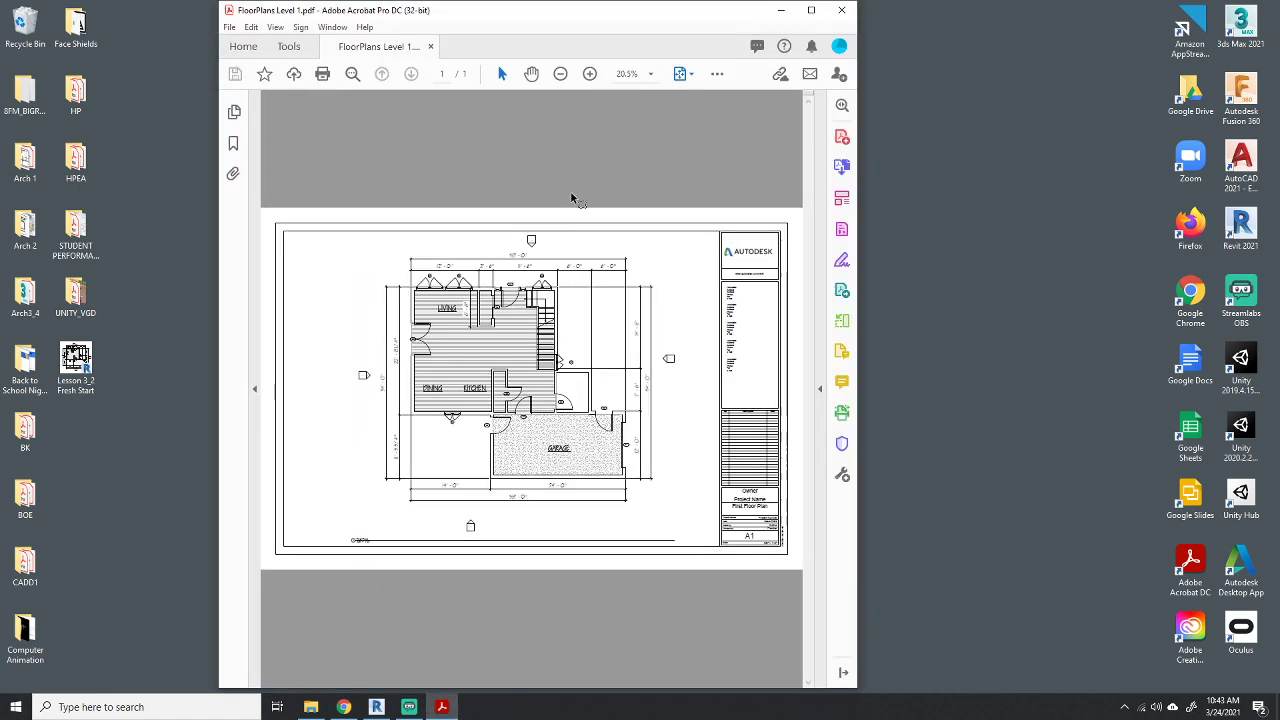
{"action": "left_click", "coordinate": [812, 12]}
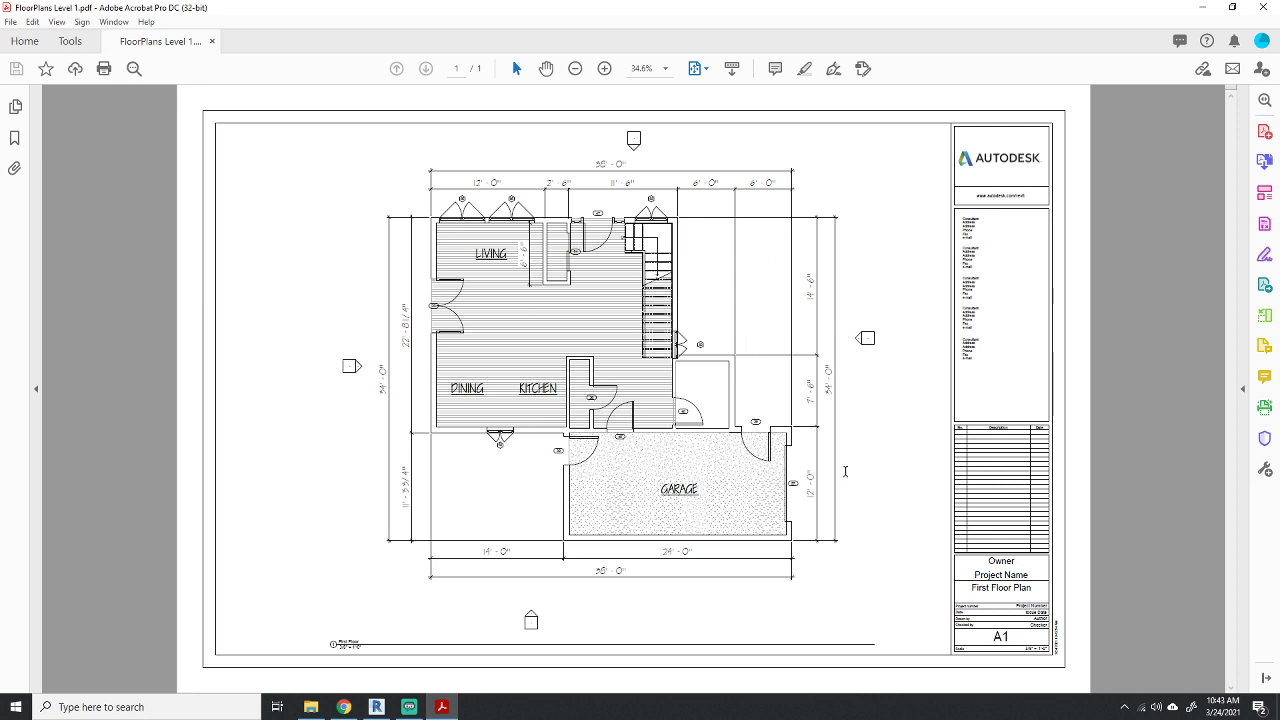
Switch to Google Classroom in Chrome and review the Plan Development Project: Phase 2 assignment's floor plan requirements.
{"action": "left_click", "coordinate": [343, 707]}
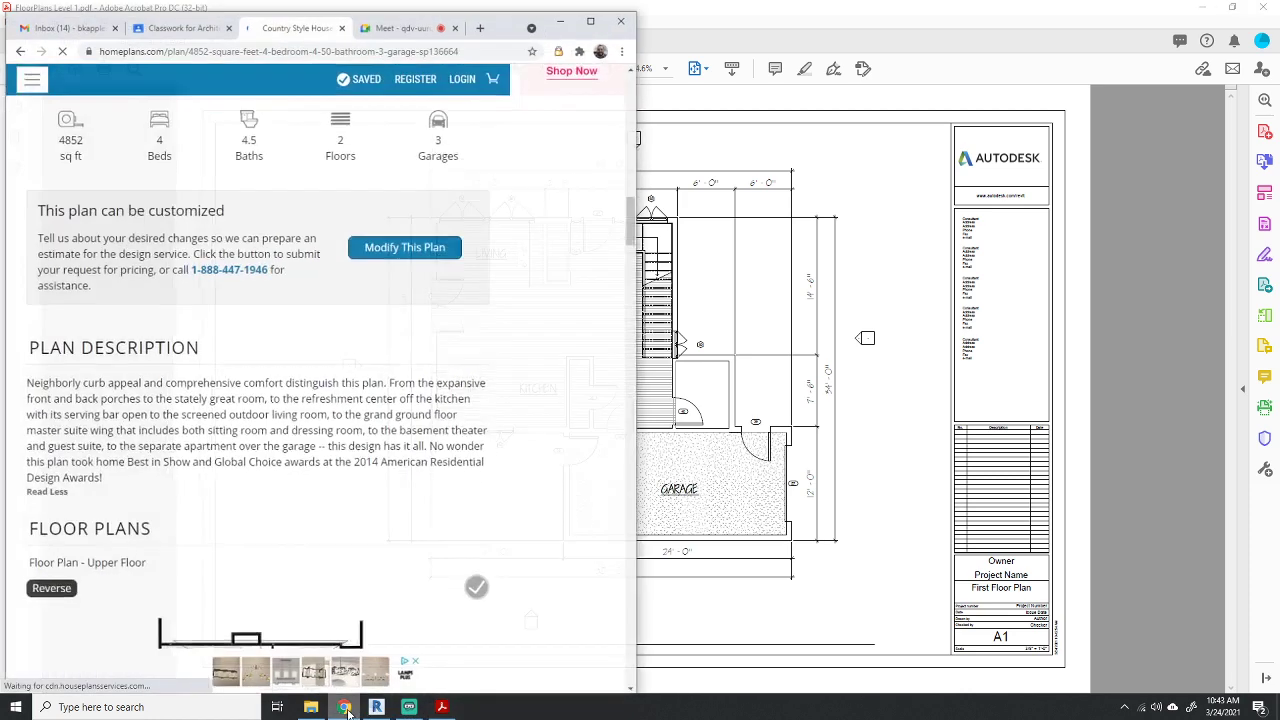
{"action": "left_click", "coordinate": [192, 19]}
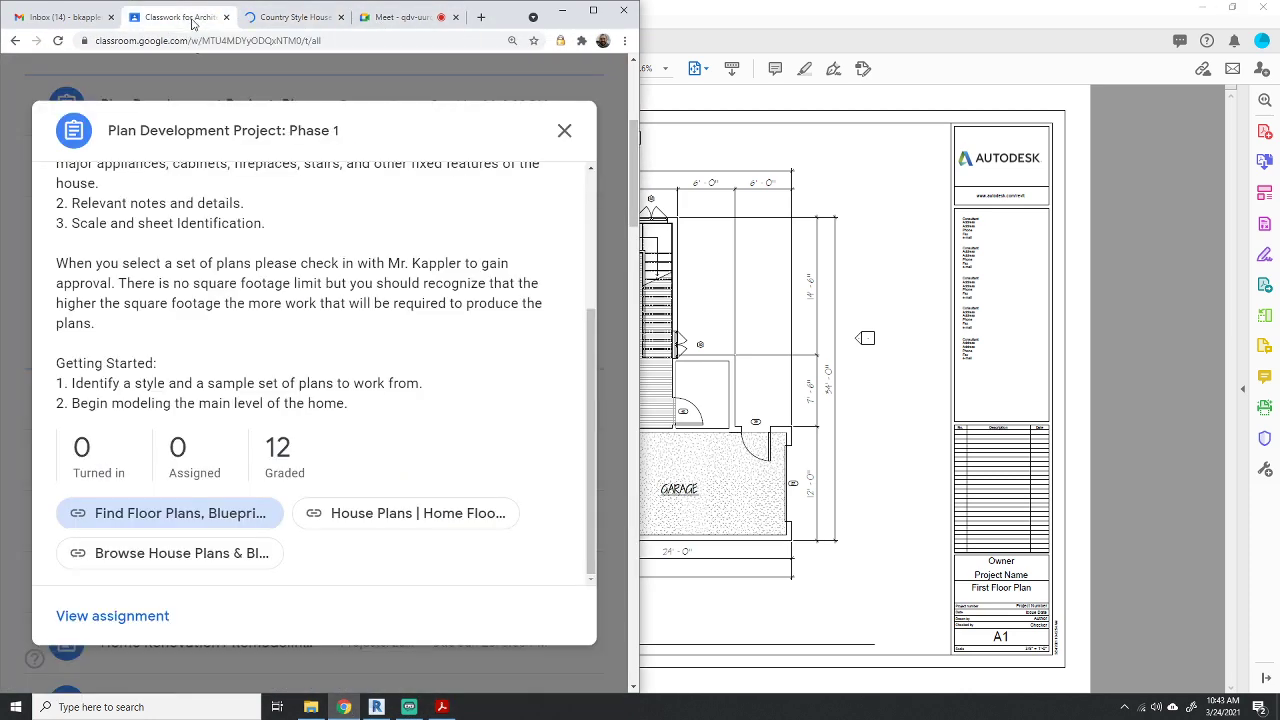
{"action": "left_click", "coordinate": [564, 130]}
{"action": "scroll", "coordinate": [329, 240], "scroll_direction": "up", "scroll_amount": 3}
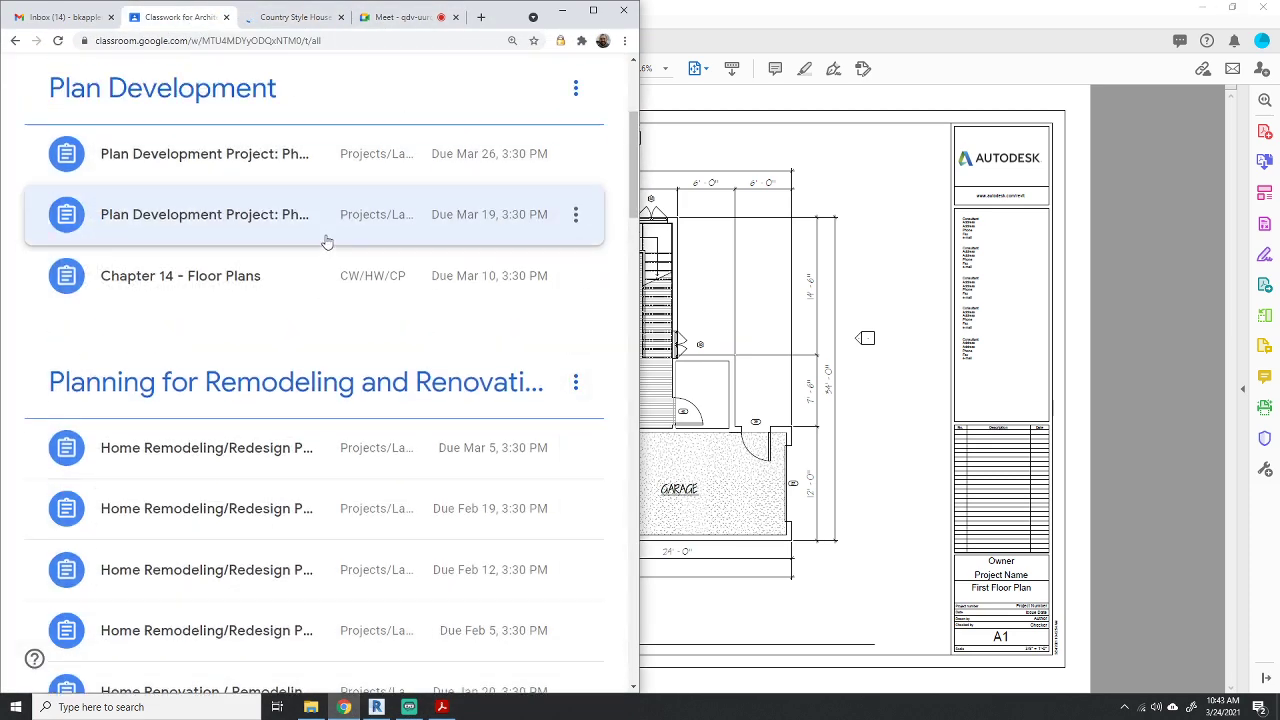
{"action": "left_click", "coordinate": [270, 438]}
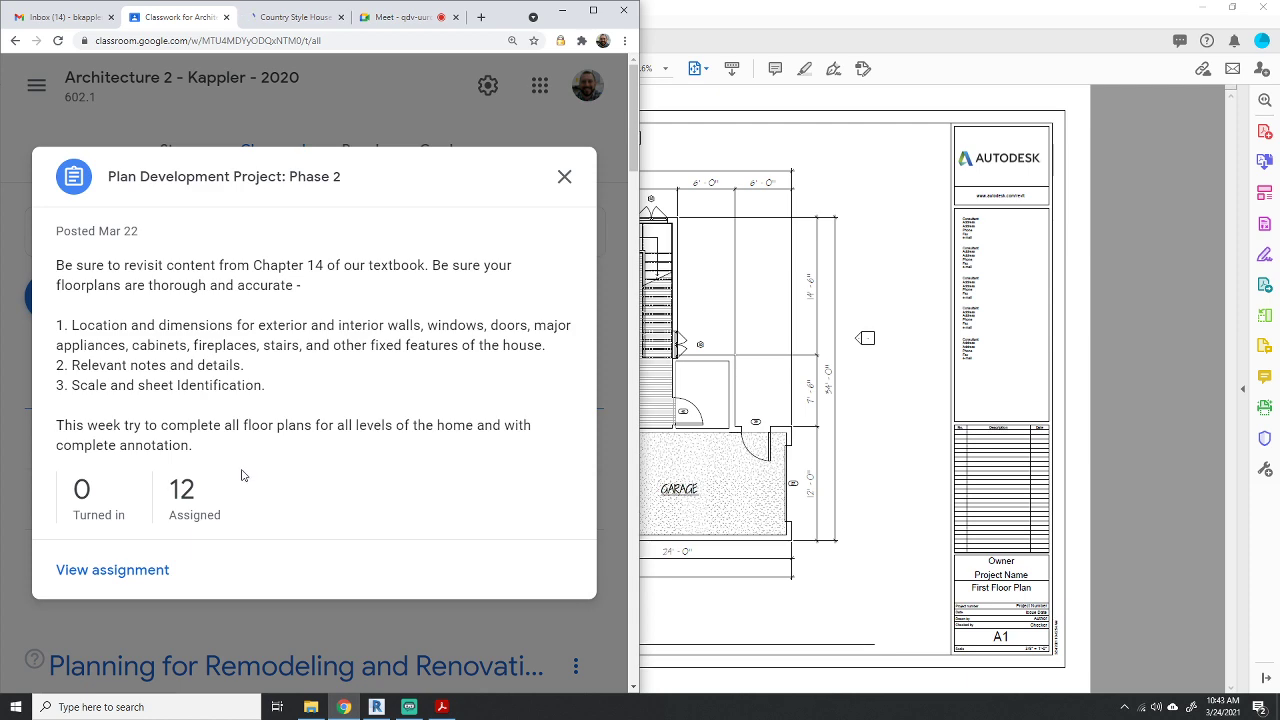
{"action": "left_click", "coordinate": [564, 177]}
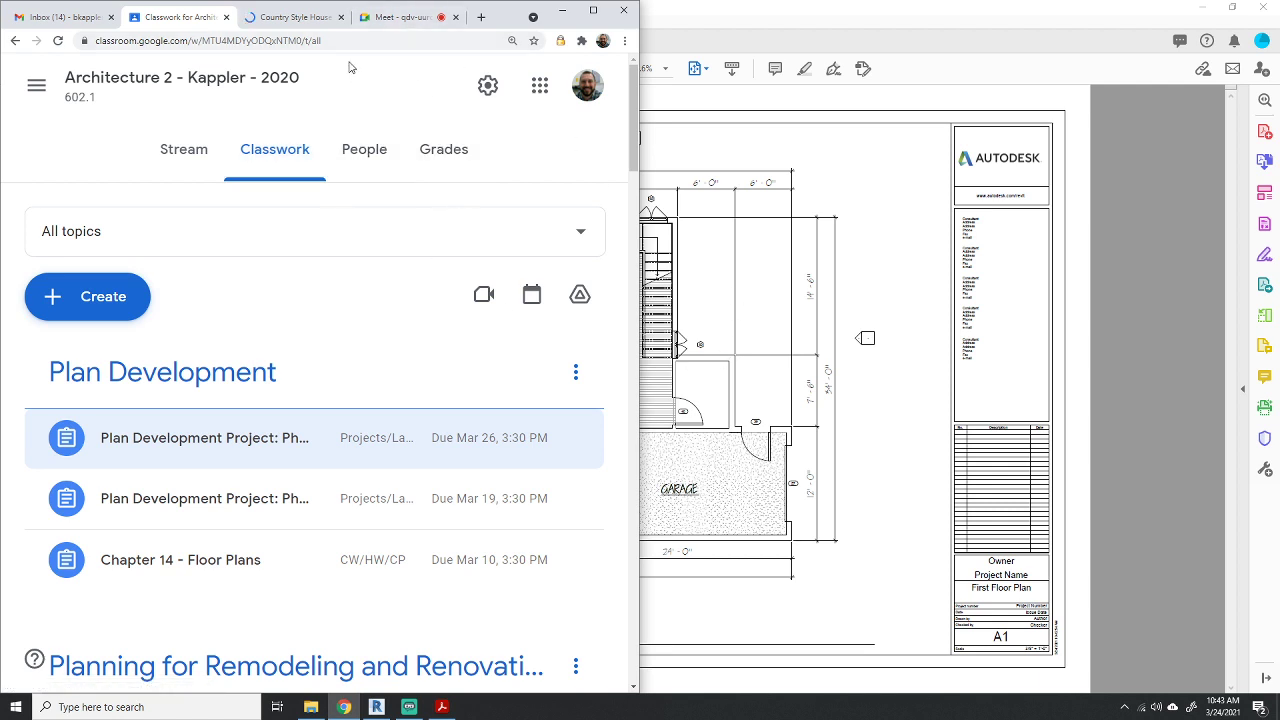
{"action": "left_click", "coordinate": [393, 18]}
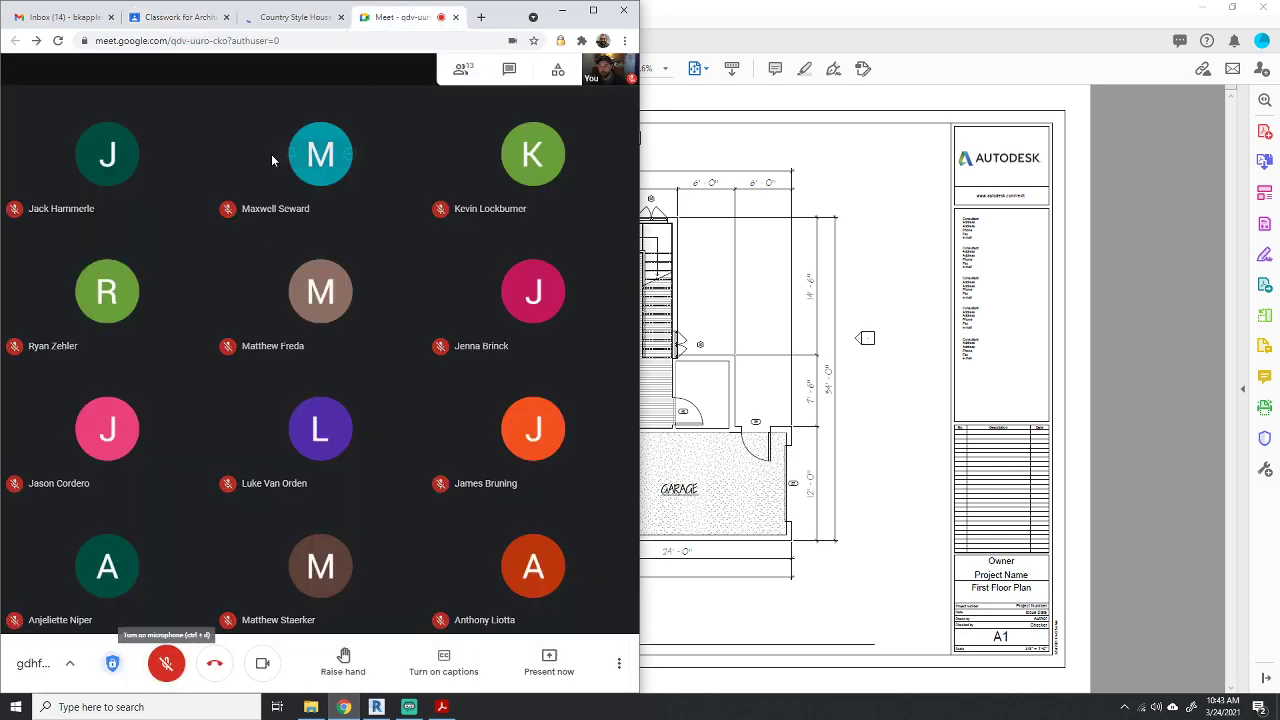
{"action": "left_click", "coordinate": [410, 705]}
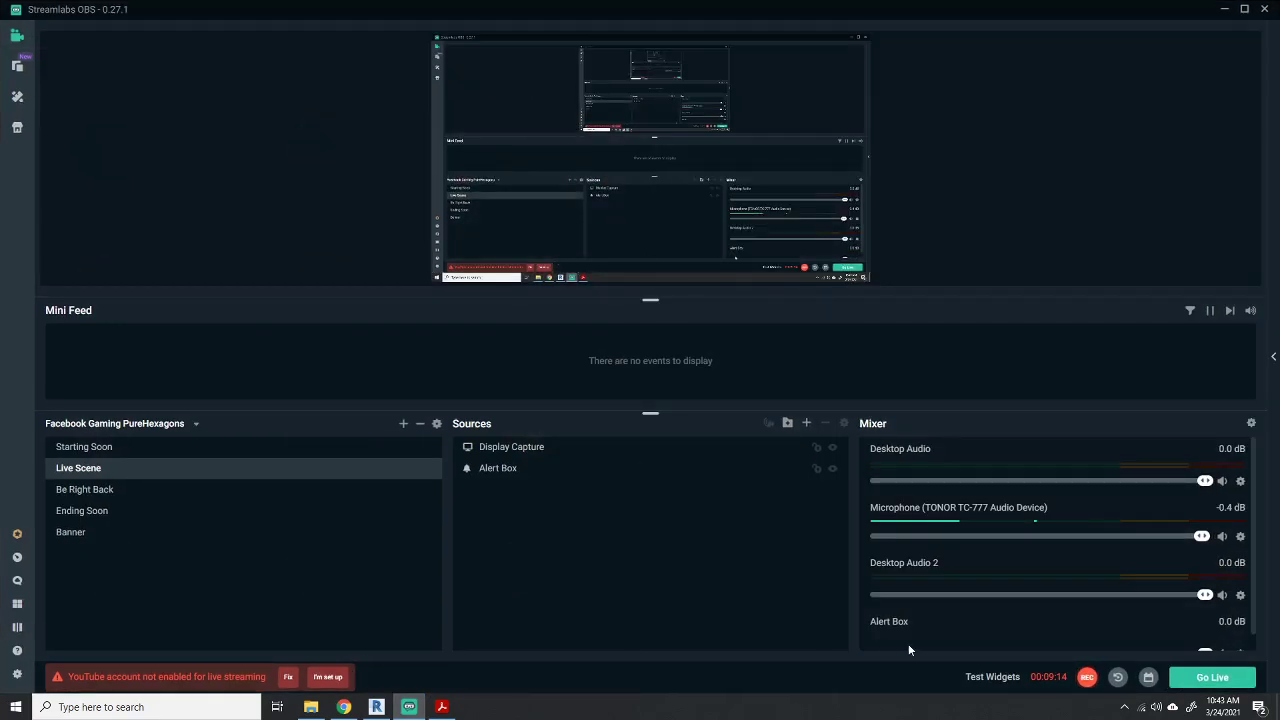